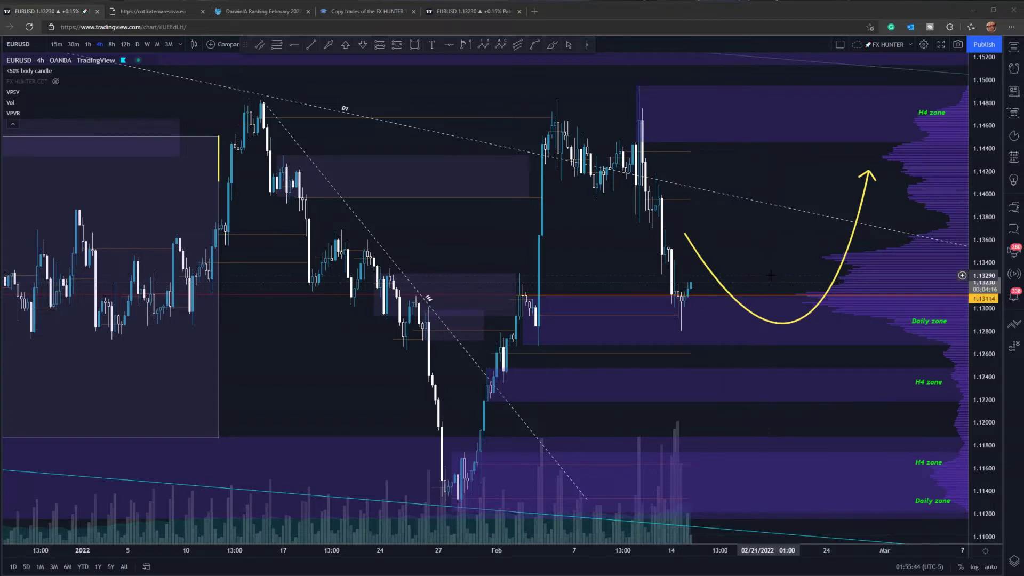
Step: Review the zones and target on the 4-hour EURUSD chart and examine the descending channel on the weekly timeframe
scroll(771, 276, "down", 5)
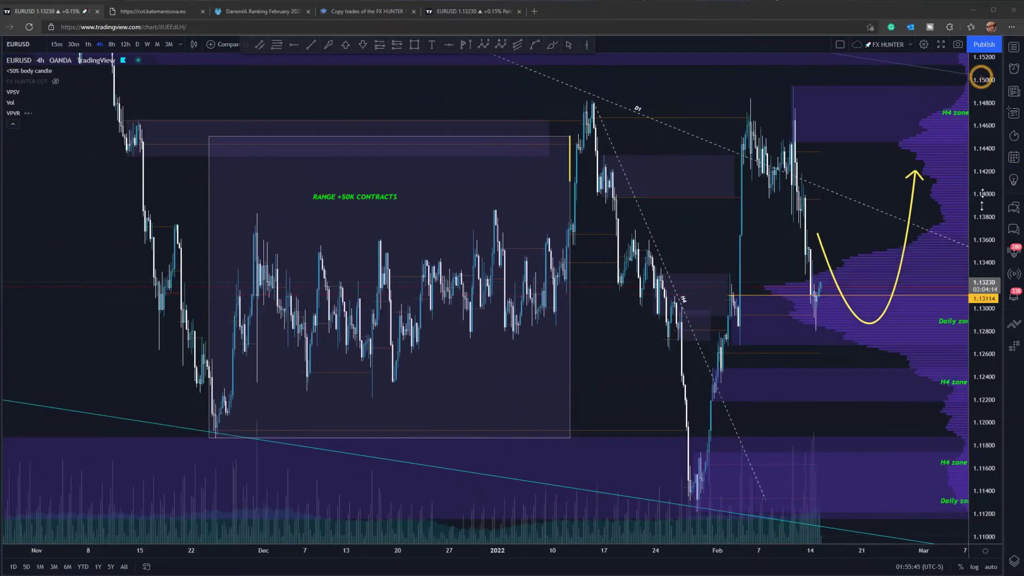
left_click_drag(982, 200, 982, 354)
scroll(848, 197, "down", 2)
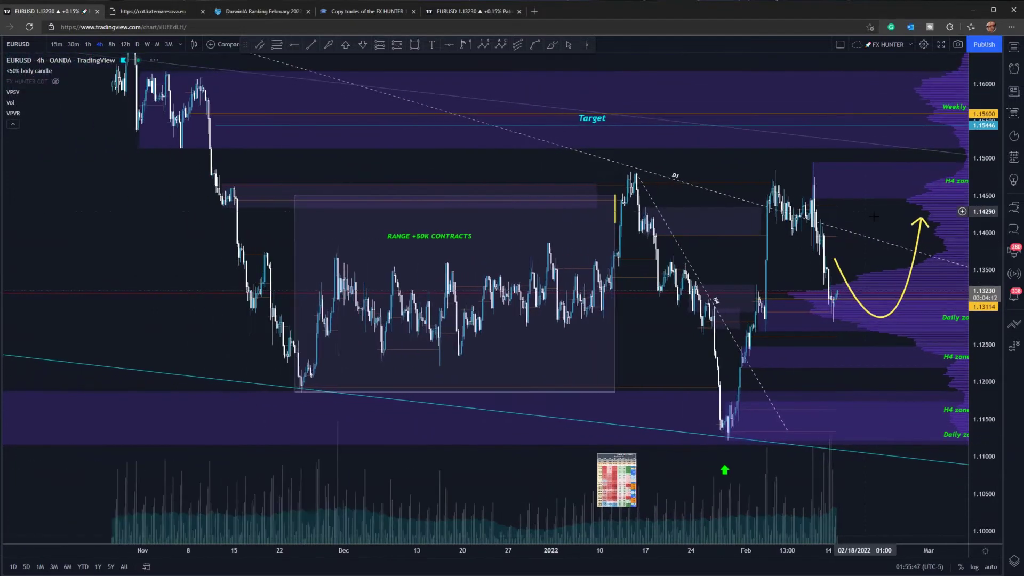
scroll(873, 216, "down", 1)
left_click_drag(864, 217, 795, 235)
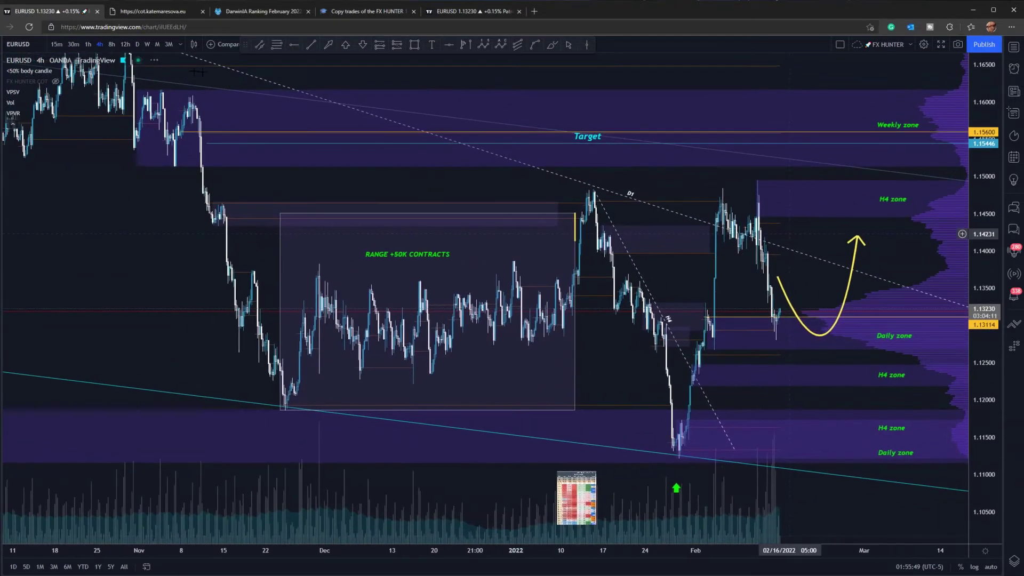
left_click(147, 44)
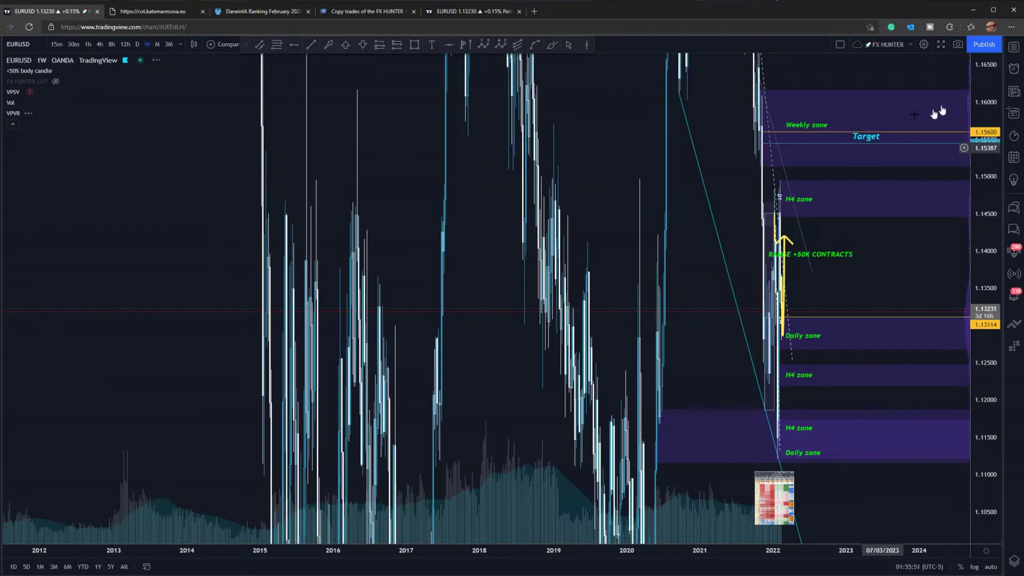
left_click_drag(980, 82, 980, 516)
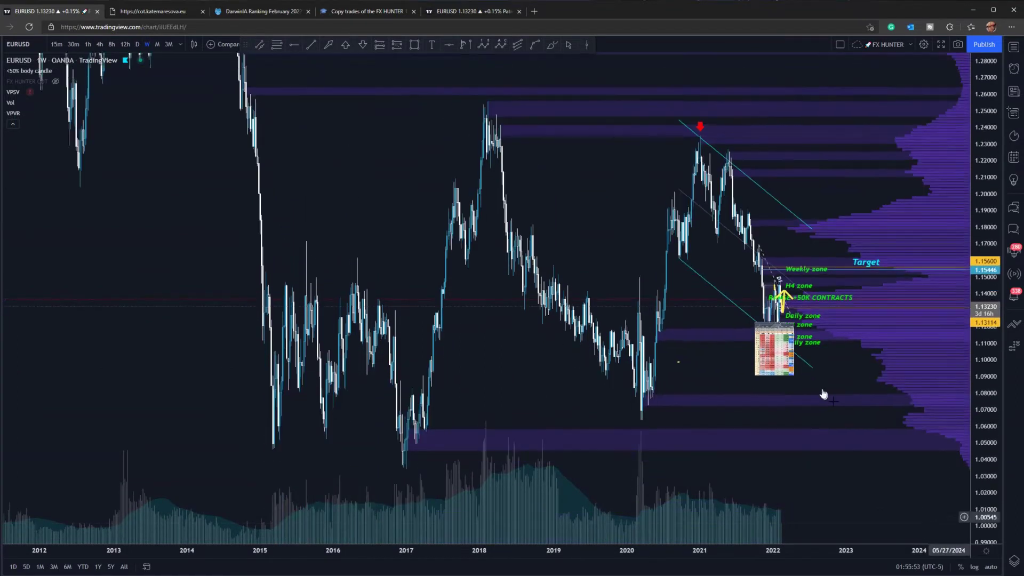
scroll(823, 393, "up", 5)
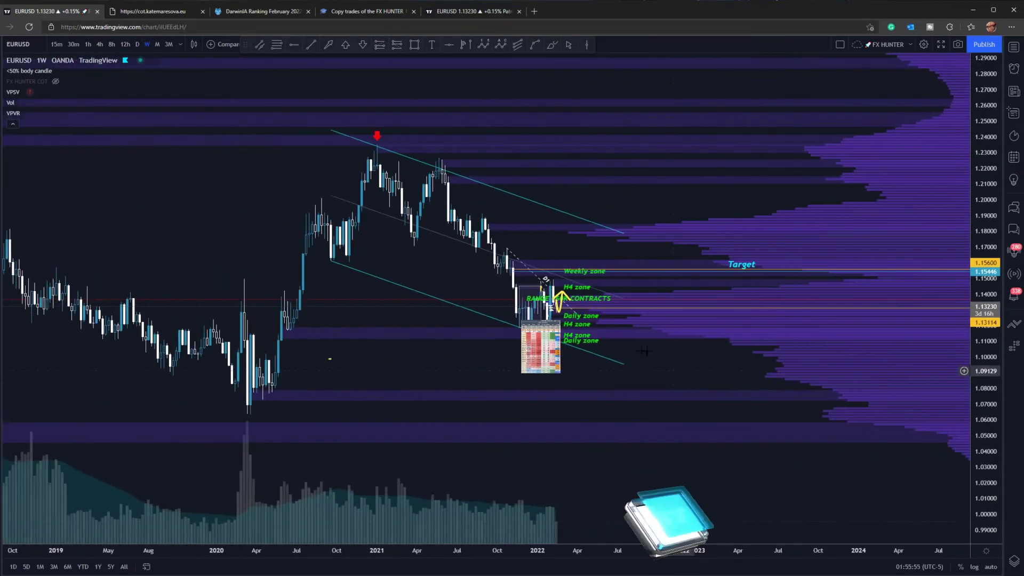
left_click_drag(644, 350, 654, 379)
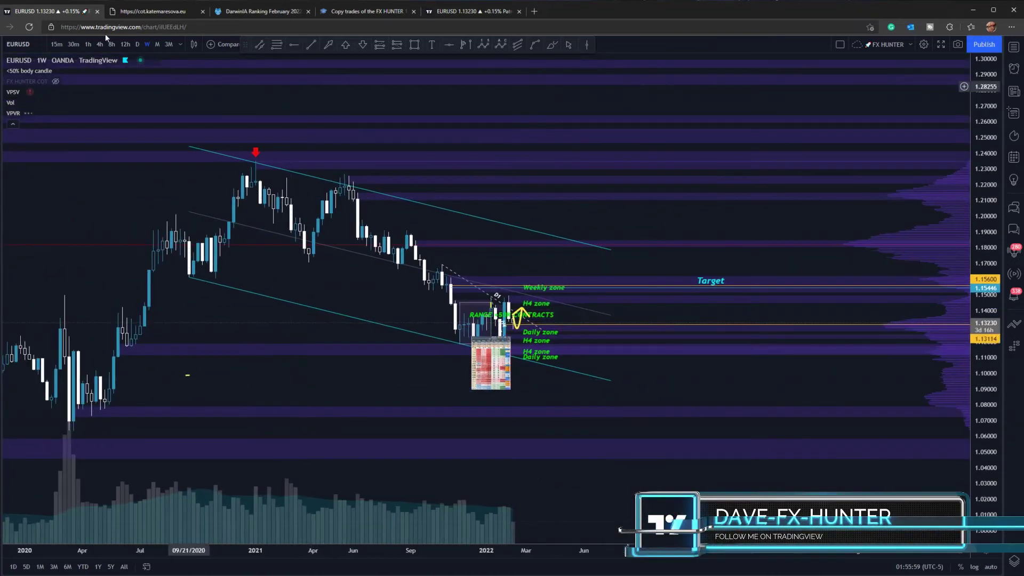
Step: Change EURUSD to the daily timeframe and back to 4 hours, with the price scale auto-fitted to recent candles
left_click(135, 45)
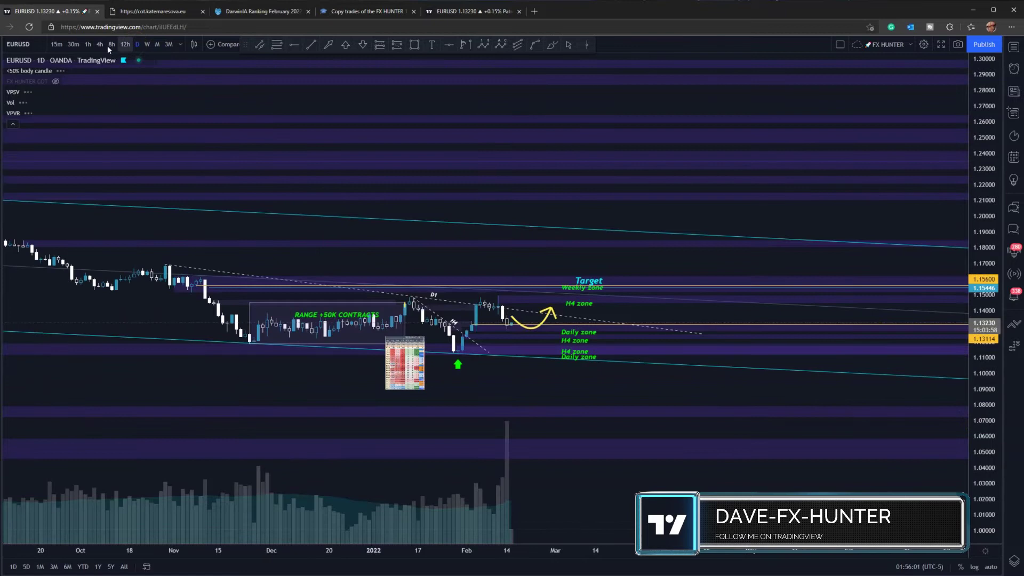
left_click(98, 44)
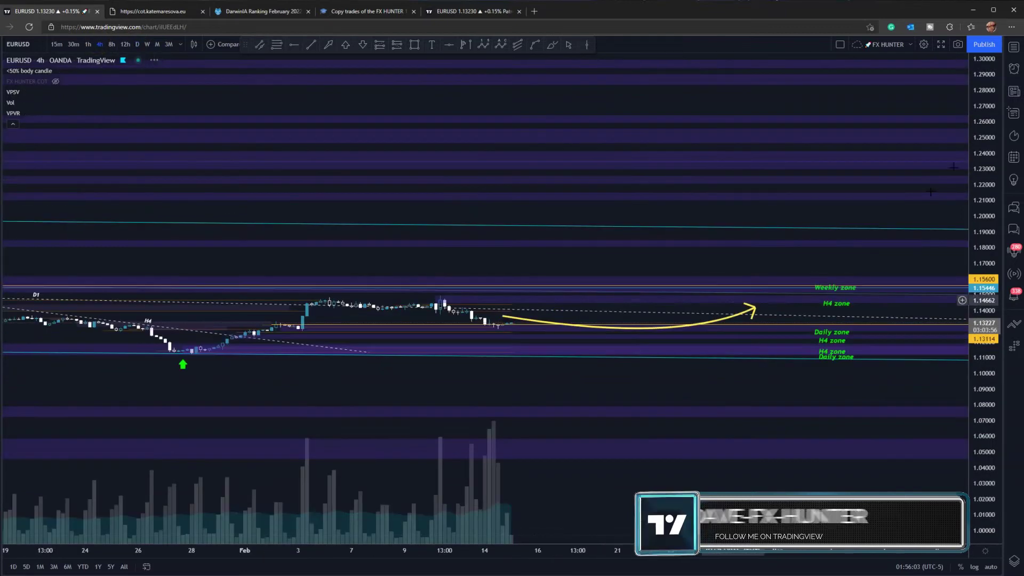
double_click(984, 154)
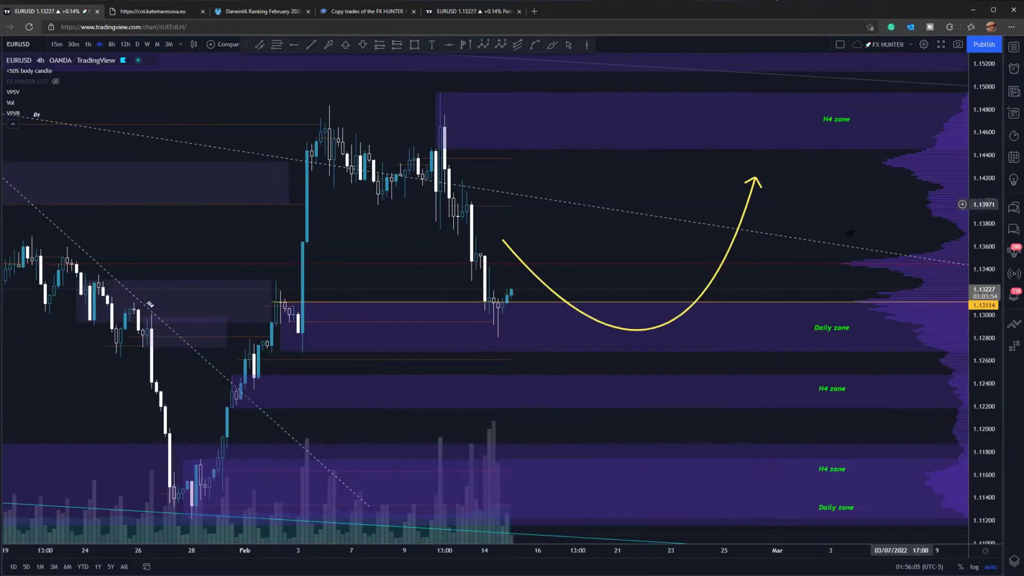
scroll(898, 187, "down", 2)
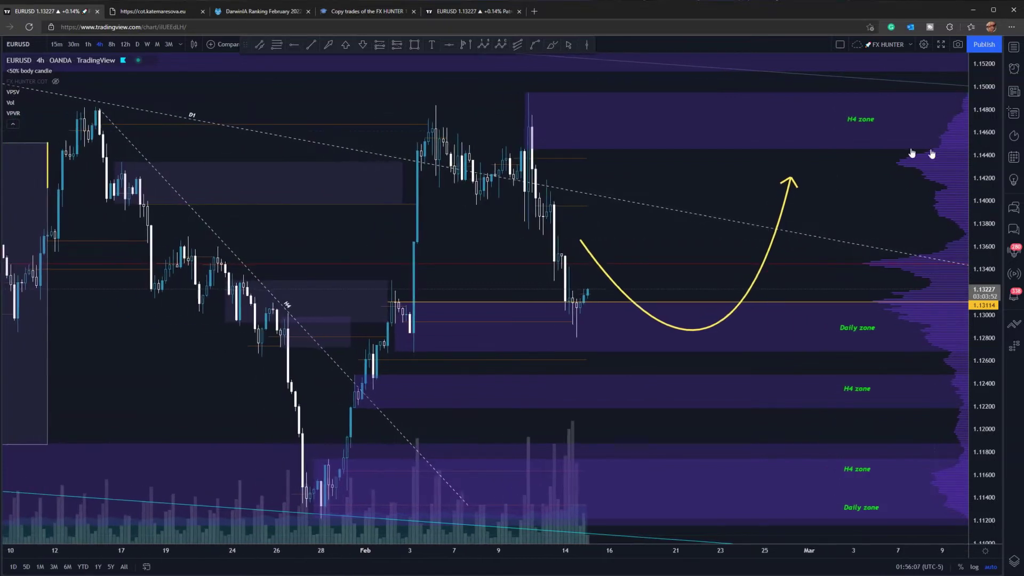
left_click_drag(674, 186, 761, 175)
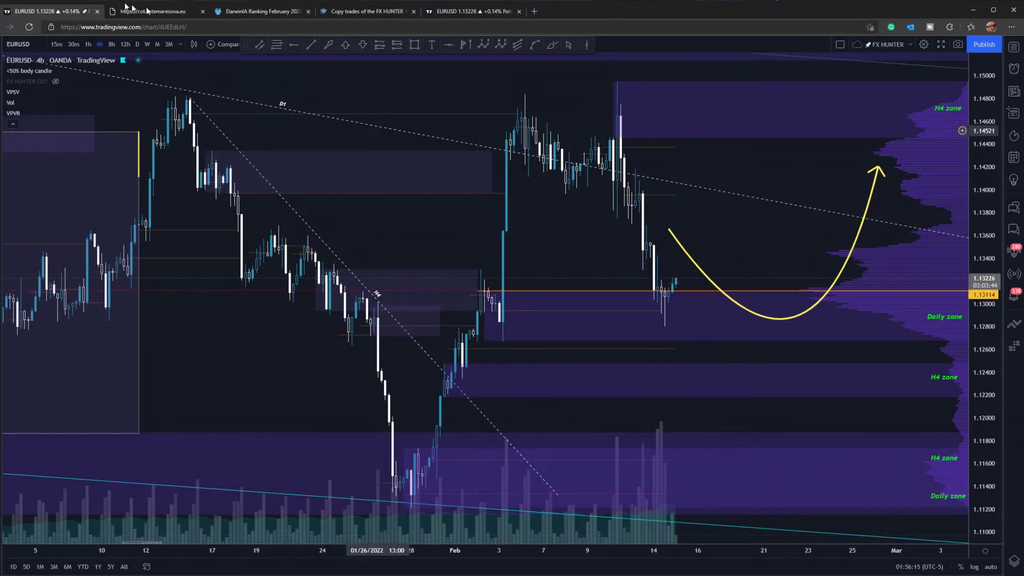
Step: Open the COT report page, mark the EURUSD non-commercials' long, short, percentage and net columns, and clear the marks
left_click(160, 11)
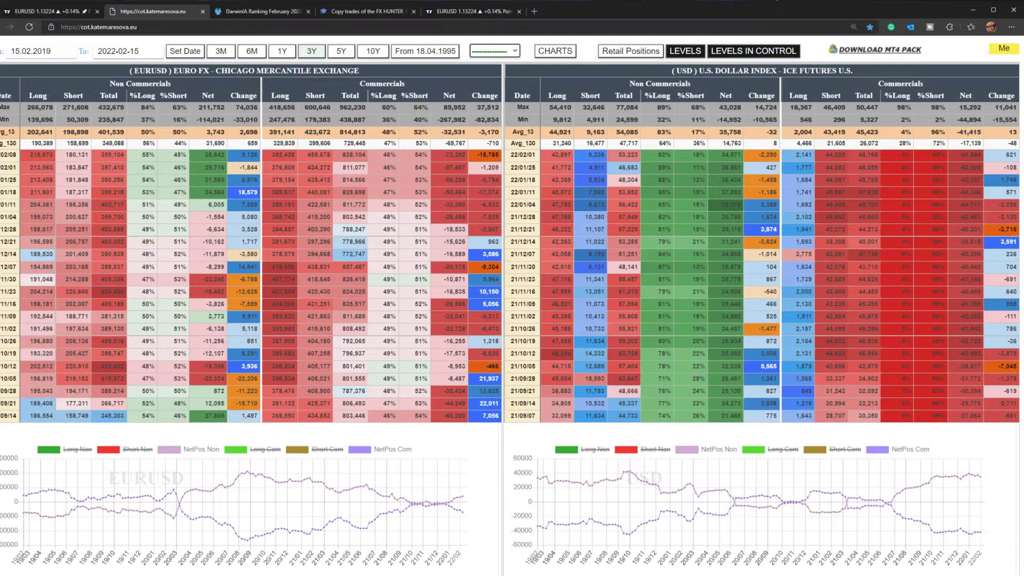
key("ctrl+2")
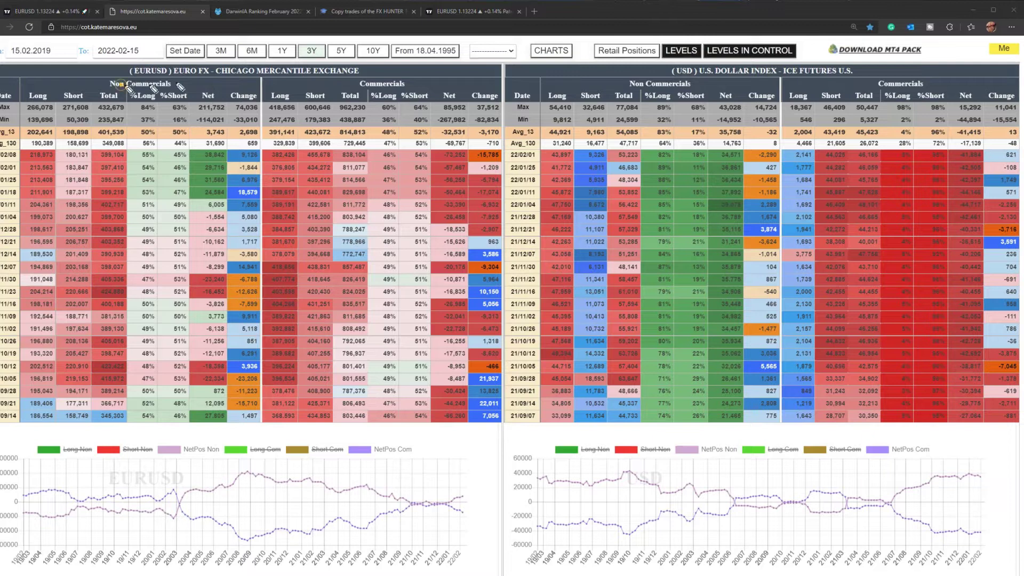
left_click_drag(122, 84, 202, 82)
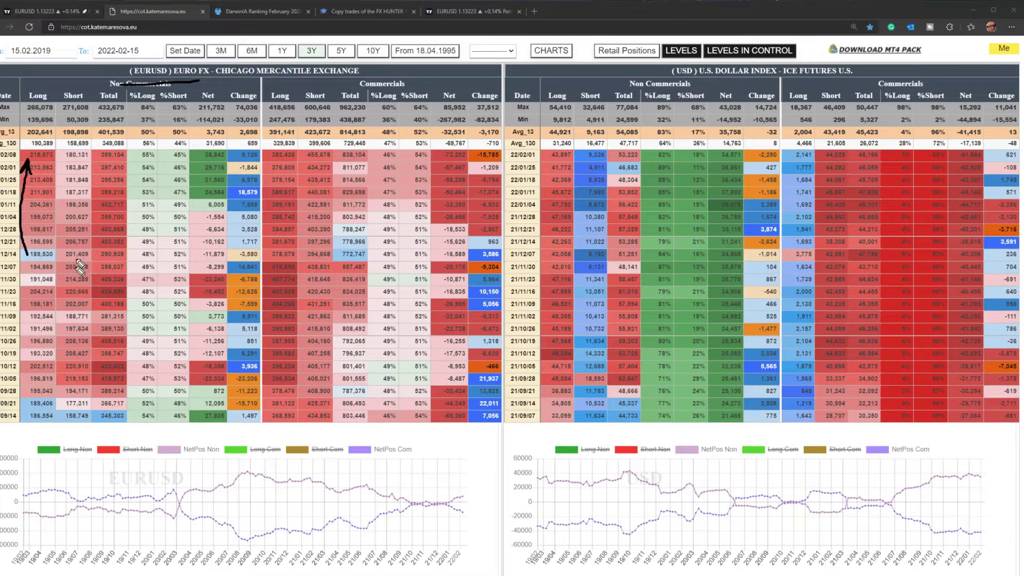
left_click_drag(68, 288, 64, 167)
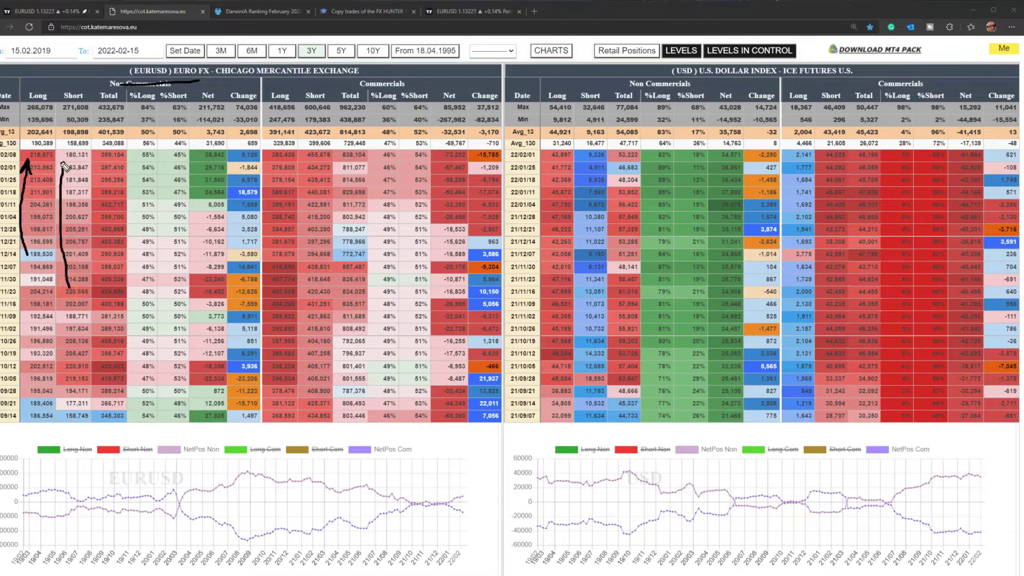
mouse_move(160, 137)
left_mouse_down()
mouse_move(136, 176)
mouse_move(197, 171)
mouse_move(159, 136)
left_mouse_up()
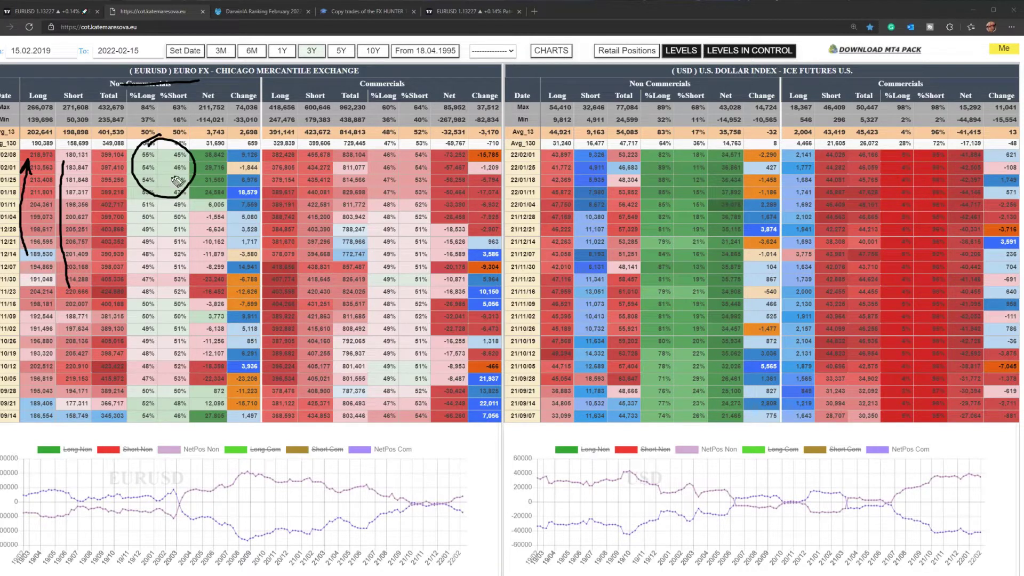
mouse_move(194, 81)
left_mouse_down()
mouse_move(232, 101)
mouse_move(192, 120)
left_mouse_up()
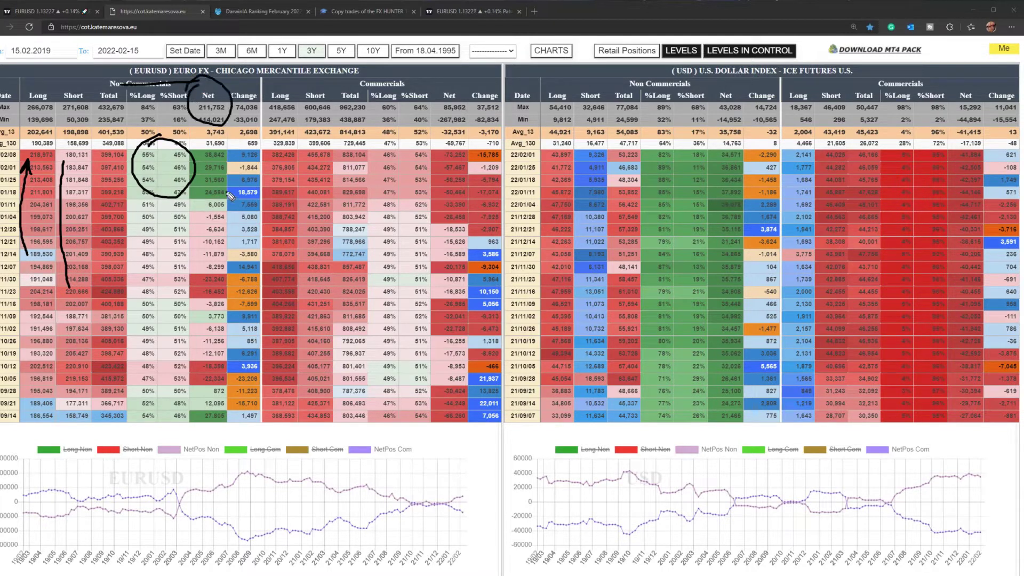
left_click_drag(222, 270, 227, 249)
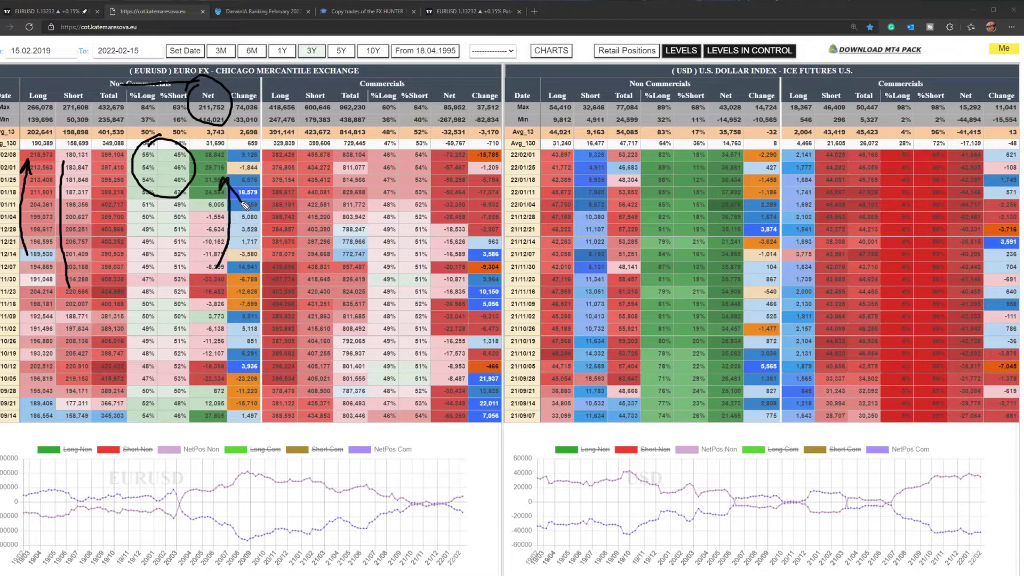
key("e")
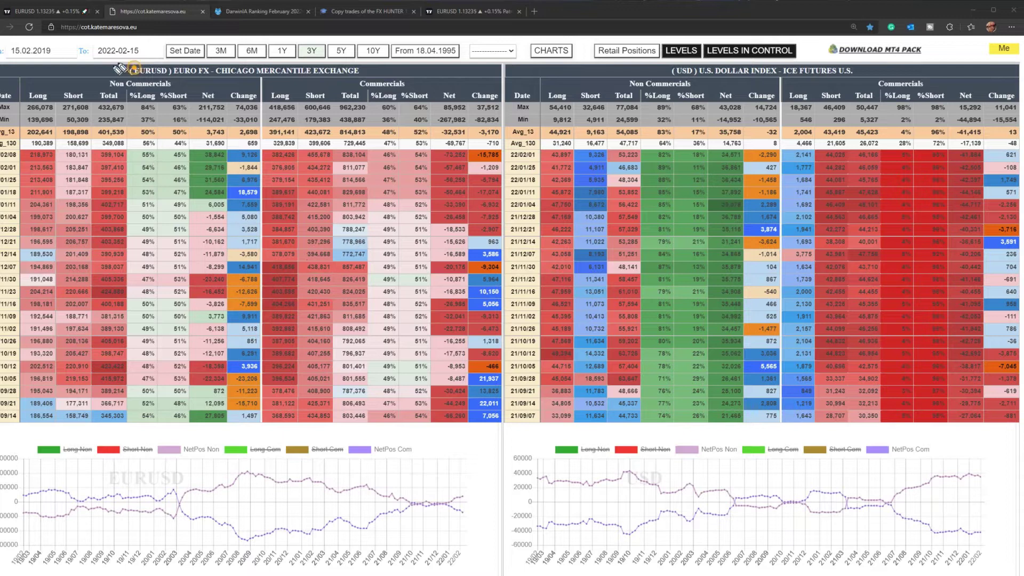
Step: Circle the Non Commercials and Commercials headings, link them with an arrow, circle the recent commercial positions, and clear the marks
mouse_move(120, 68)
left_mouse_down()
mouse_move(102, 105)
mouse_move(183, 86)
mouse_move(280, 85)
mouse_move(260, 99)
left_mouse_up()
mouse_move(389, 63)
left_mouse_down()
mouse_move(352, 85)
mouse_move(414, 115)
mouse_move(356, 69)
left_mouse_up()
mouse_move(270, 141)
left_mouse_down()
mouse_move(267, 214)
mouse_move(271, 143)
left_mouse_up()
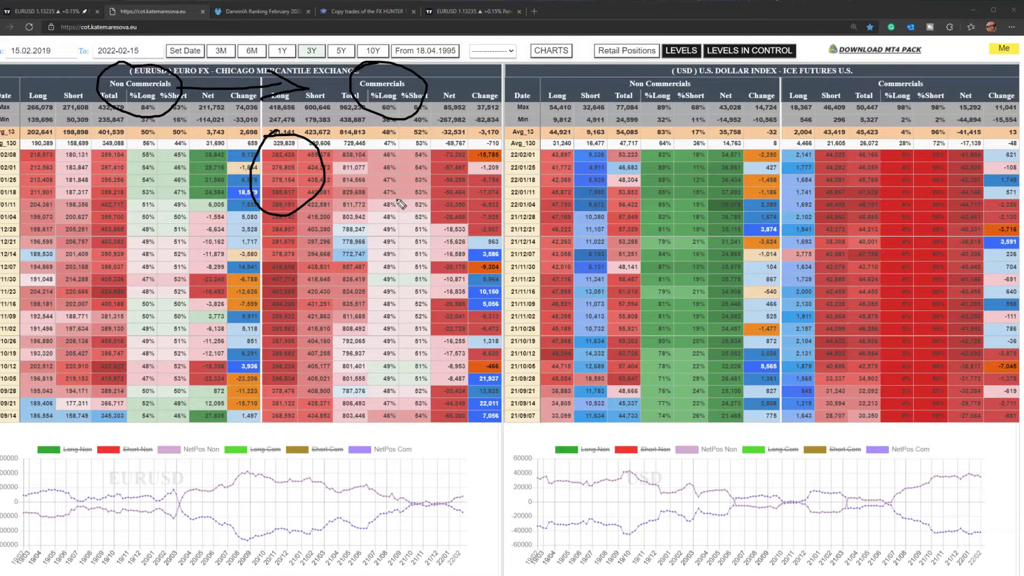
key("Escape")
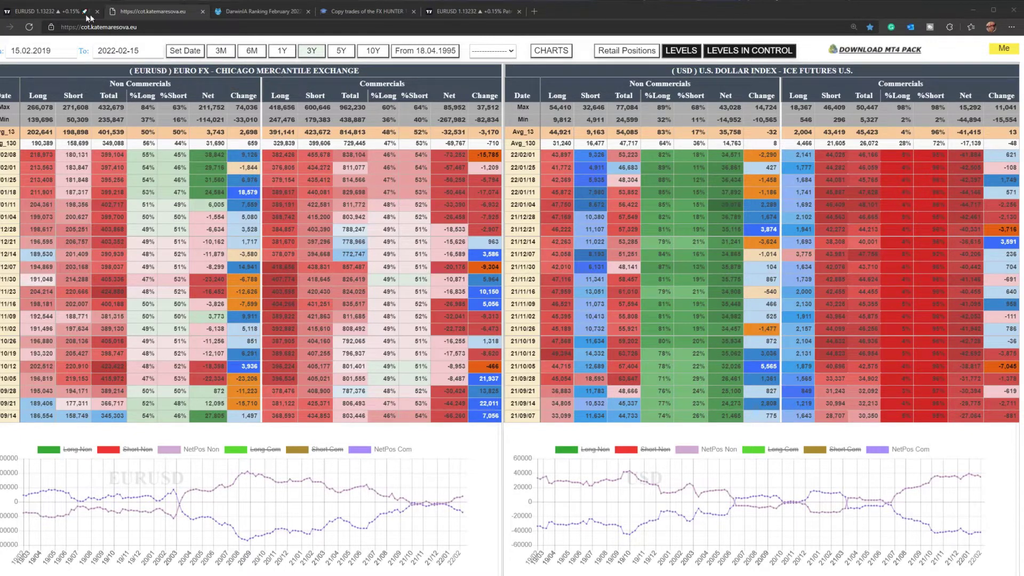
Step: Return to the TradingView EURUSD chart and bring the contracts range box, target level and weekly zone into view together
left_click(52, 12)
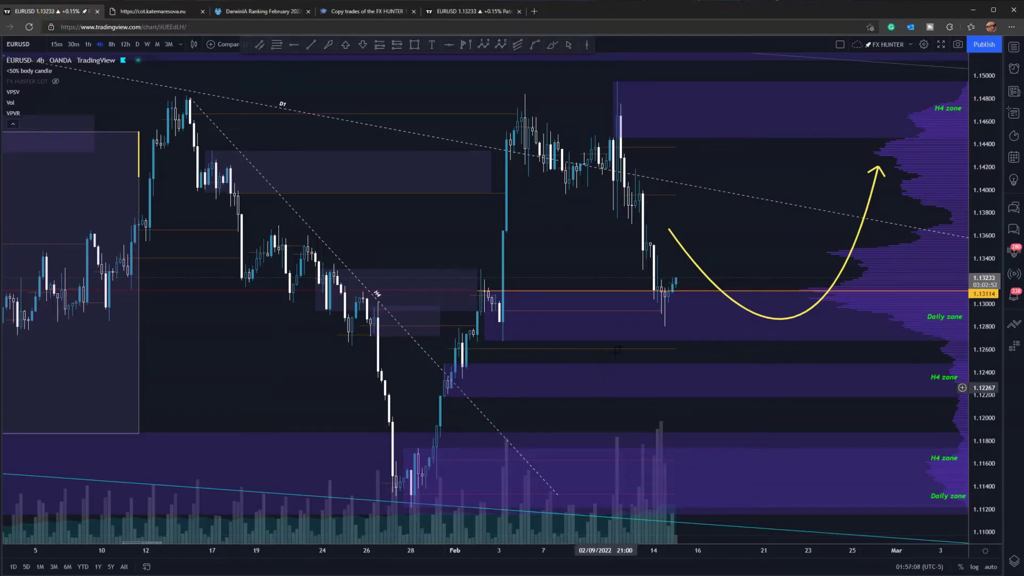
scroll(574, 349, "up", 3)
scroll(574, 349, "down", 2)
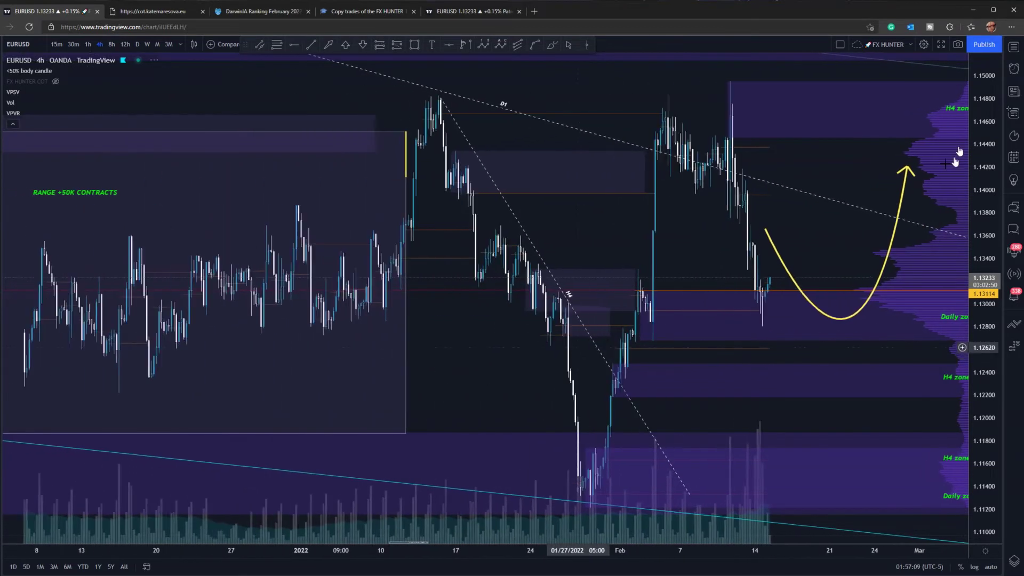
left_click_drag(981, 96, 936, 191)
left_click_drag(854, 215, 842, 210)
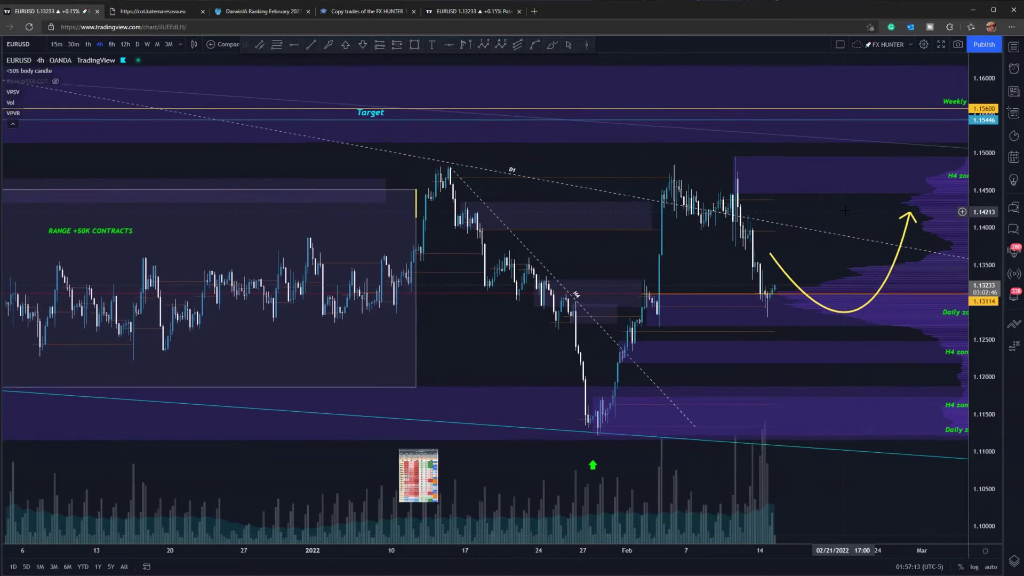
scroll(842, 210, "down", 1)
scroll(204, 262, "down", 1)
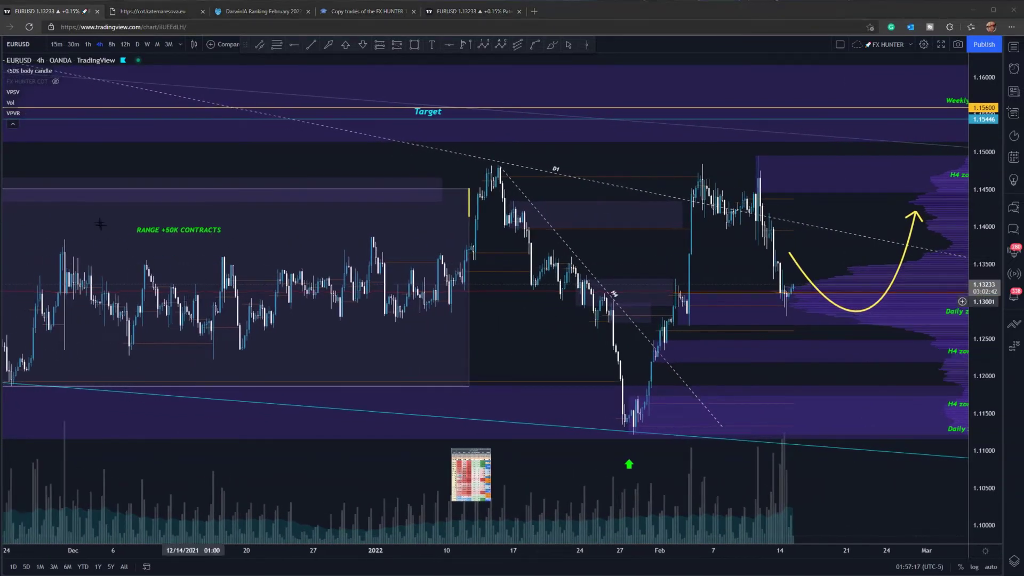
Step: Enlarge the COT table image on the chart and place it over the range box
mouse_move(80, 205)
left_mouse_down()
mouse_move(32, 267)
mouse_move(213, 396)
mouse_move(381, 164)
mouse_move(75, 207)
left_mouse_up()
key("Escape")
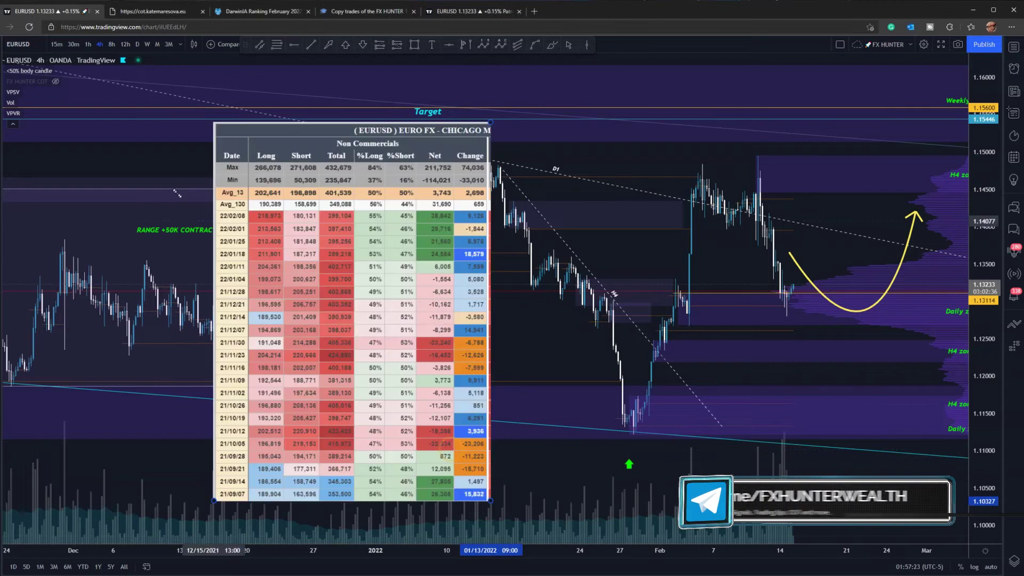
left_click_drag(230, 292, 216, 280)
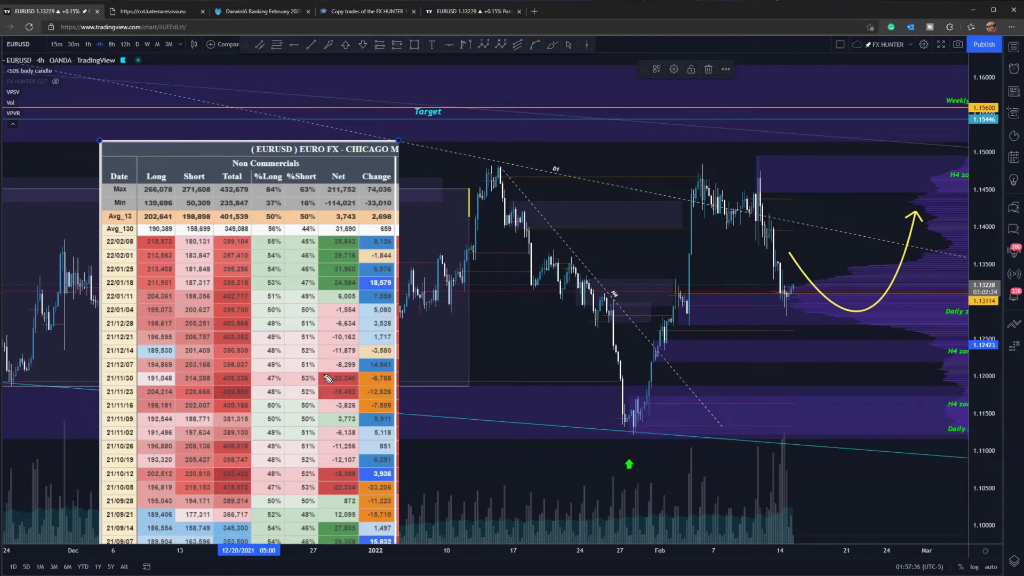
Step: Draw an arrow up the Net column from 21/11/30 to 22/01/18 and mark January 17 on the time axis
left_click_drag(323, 382, 325, 289)
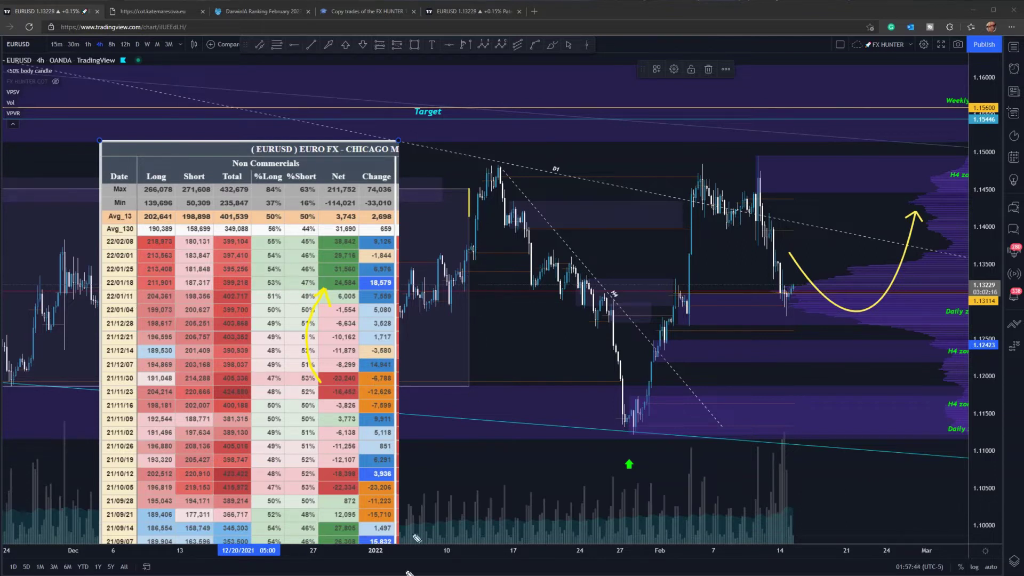
left_click_drag(519, 541, 514, 540)
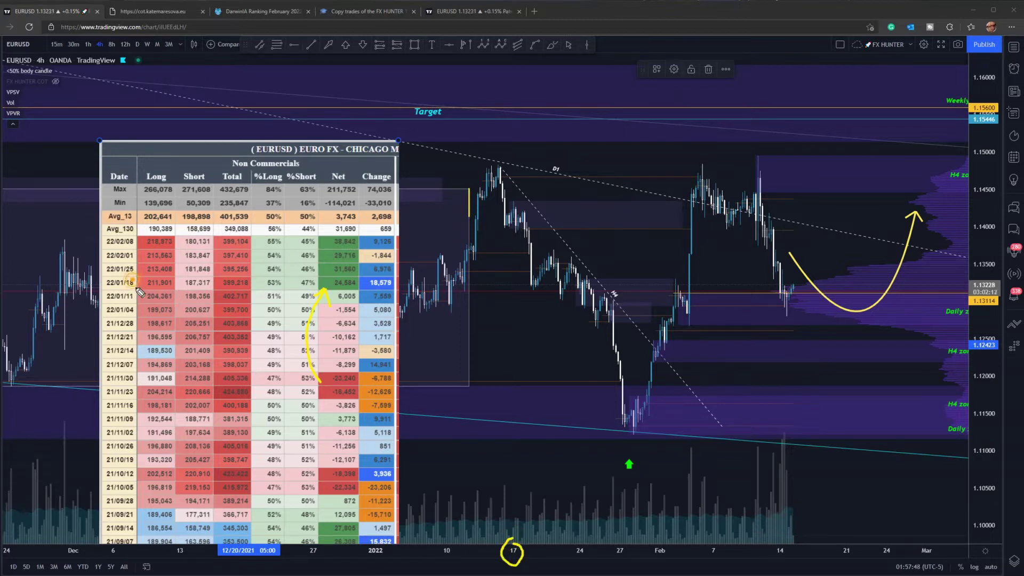
left_click_drag(530, 552, 538, 527)
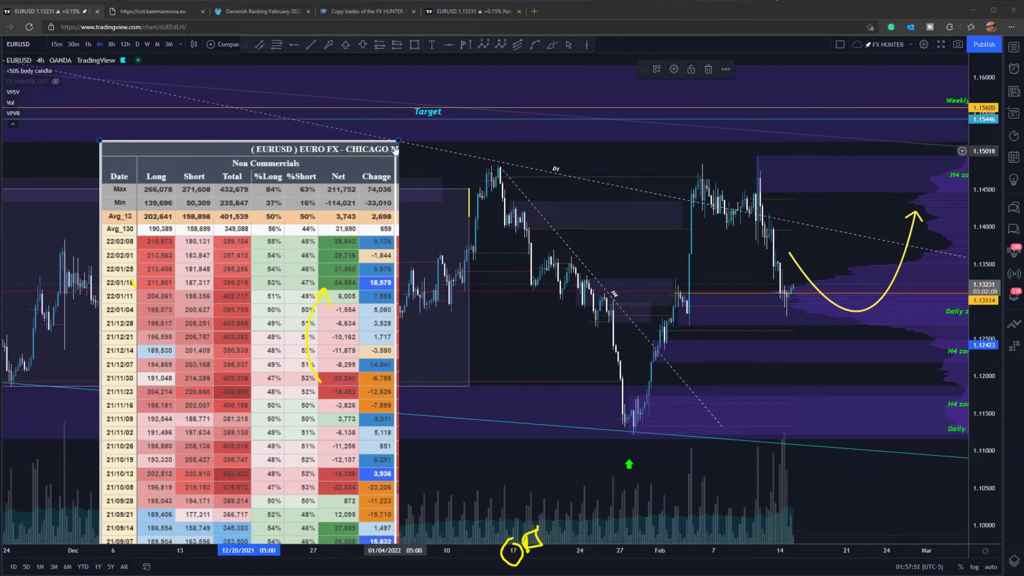
Step: Shrink the COT table image to roughly half its size below the range label and clear the screen marks
left_click_drag(398, 141, 295, 281)
left_click_drag(258, 378, 255, 376)
key("ctrl+shift+7")
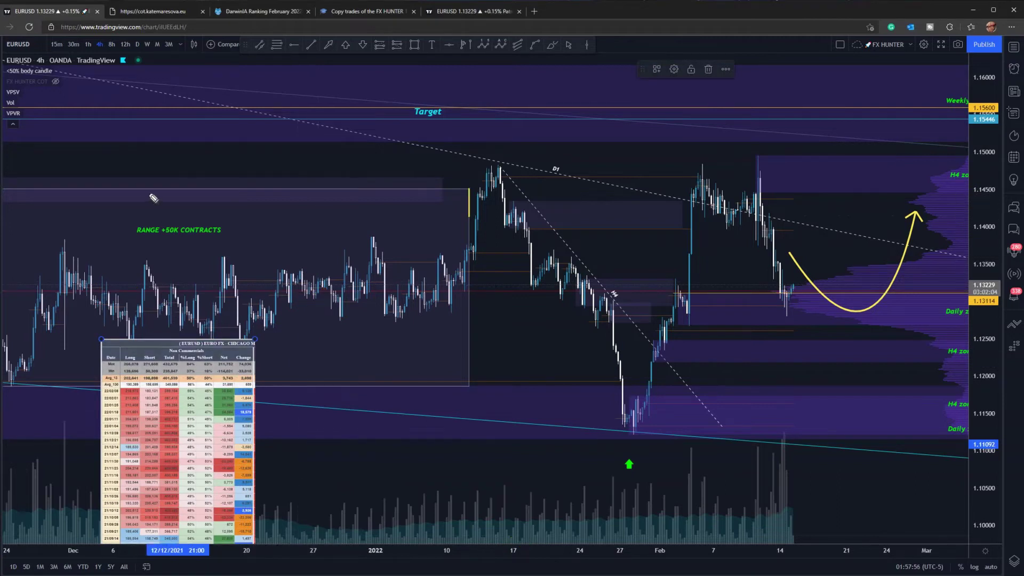
Step: Circle the RANGE +50K CONTRACTS label, trace the price swing from mid-January's high to February's rebound, and clear the marks
mouse_move(144, 195)
left_mouse_down()
mouse_move(118, 267)
mouse_move(139, 210)
left_mouse_up()
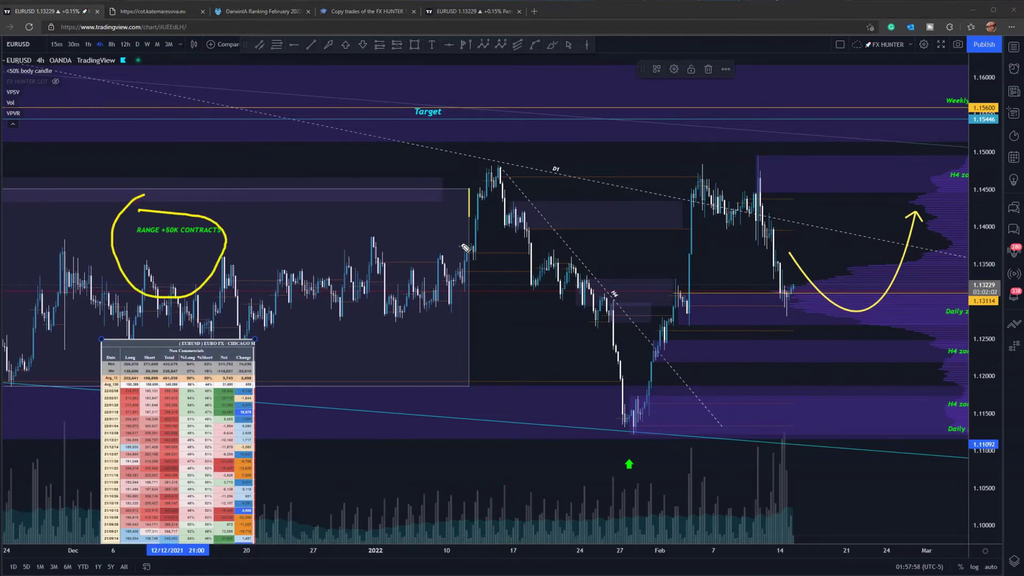
mouse_move(460, 248)
left_mouse_down()
mouse_move(498, 172)
mouse_move(623, 416)
mouse_move(684, 287)
left_mouse_up()
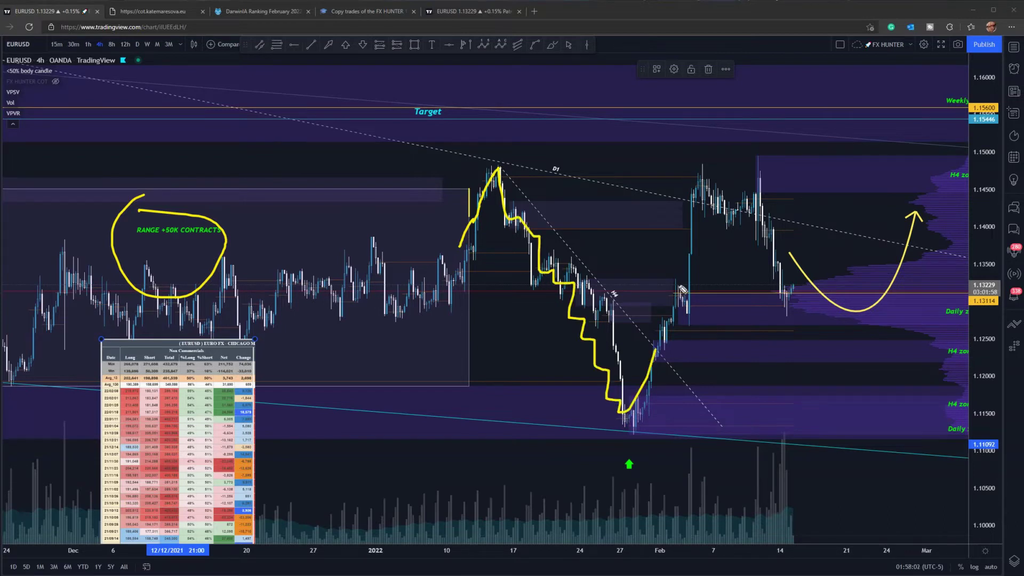
mouse_move(652, 322)
left_mouse_down()
mouse_move(688, 284)
mouse_move(694, 324)
left_mouse_up()
key("Escape")
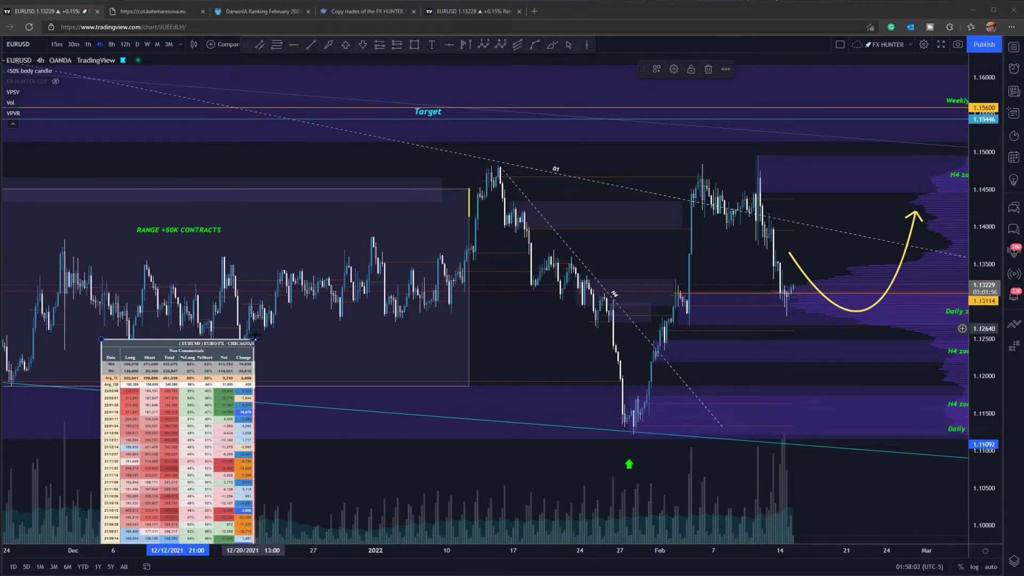
Step: Enlarge the COT table image over the range box and show the FX HUNTER COT indicator on the chart
left_click_drag(253, 341, 411, 126)
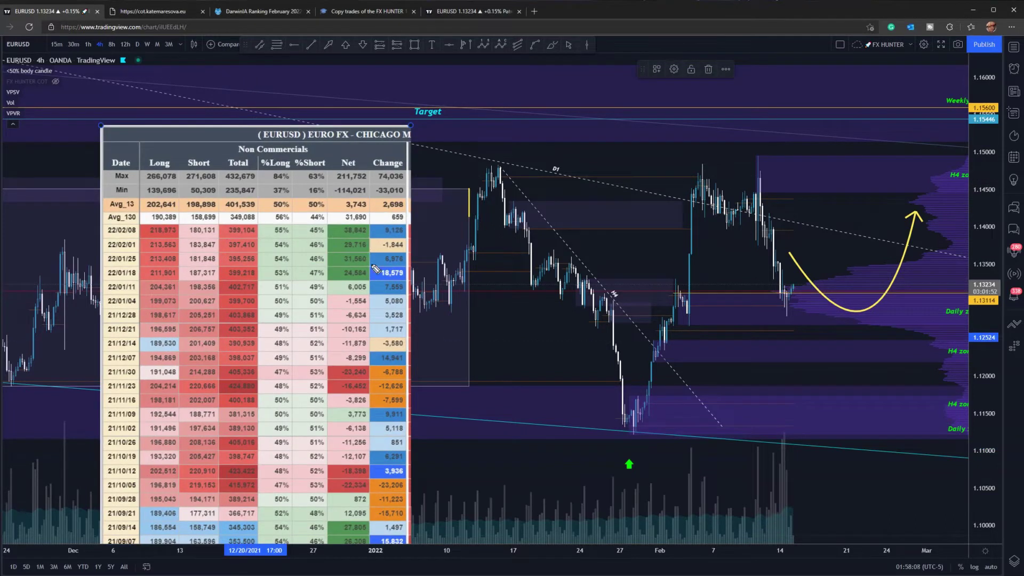
key("ctrl+shift+y")
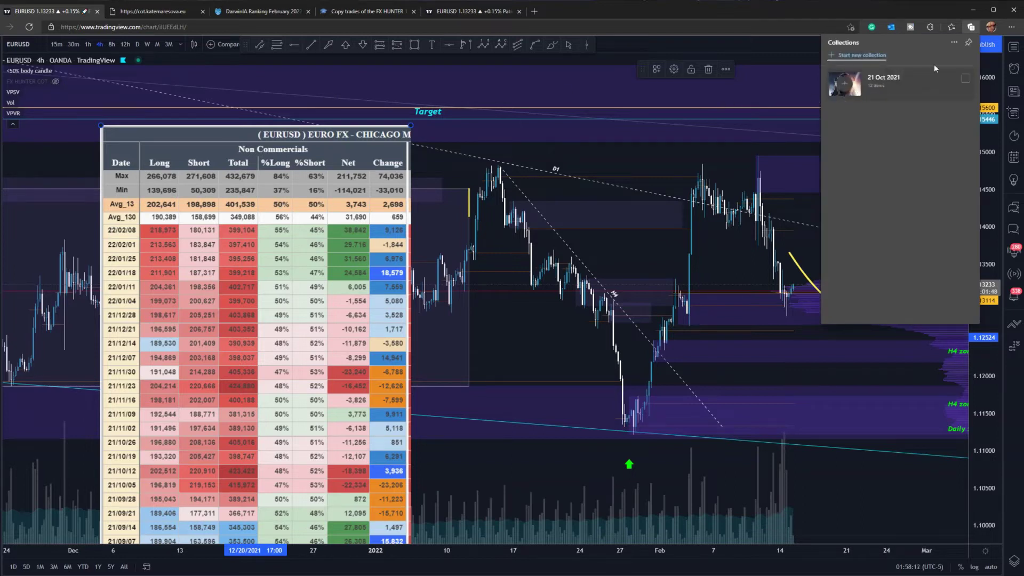
left_click(971, 30)
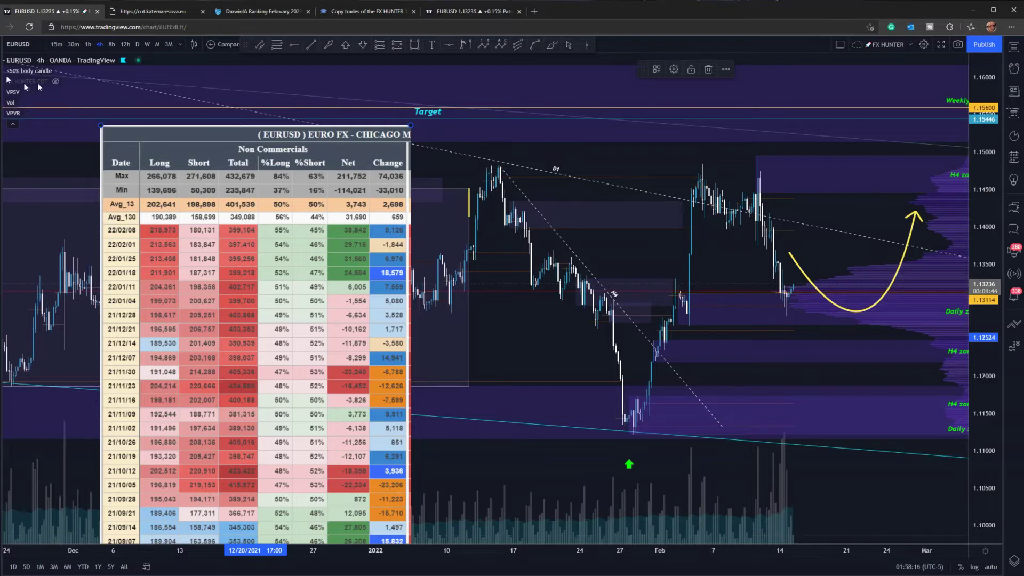
left_click(56, 81)
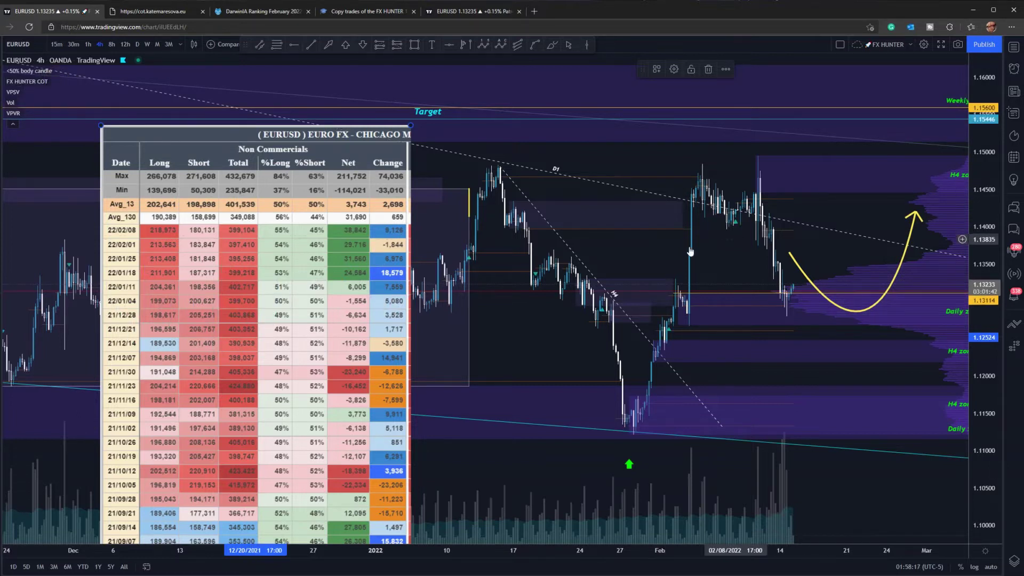
Step: Circle the three latest COT markers on the price and box the swing from late January to February 8
left_click_drag(732, 213, 735, 228)
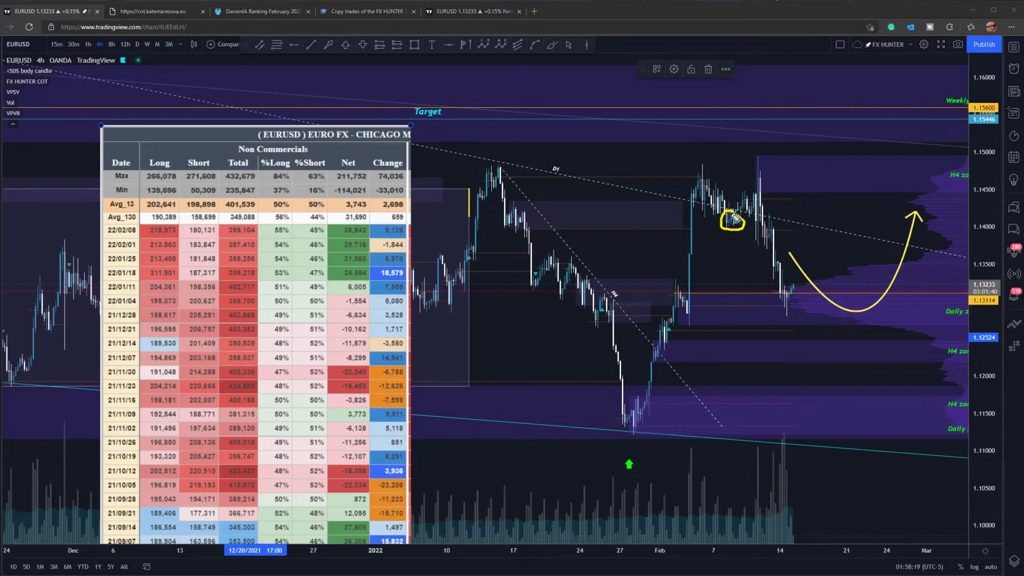
left_click_drag(673, 321, 670, 338)
left_click_drag(607, 302, 603, 309)
left_click_drag(578, 180, 742, 420)
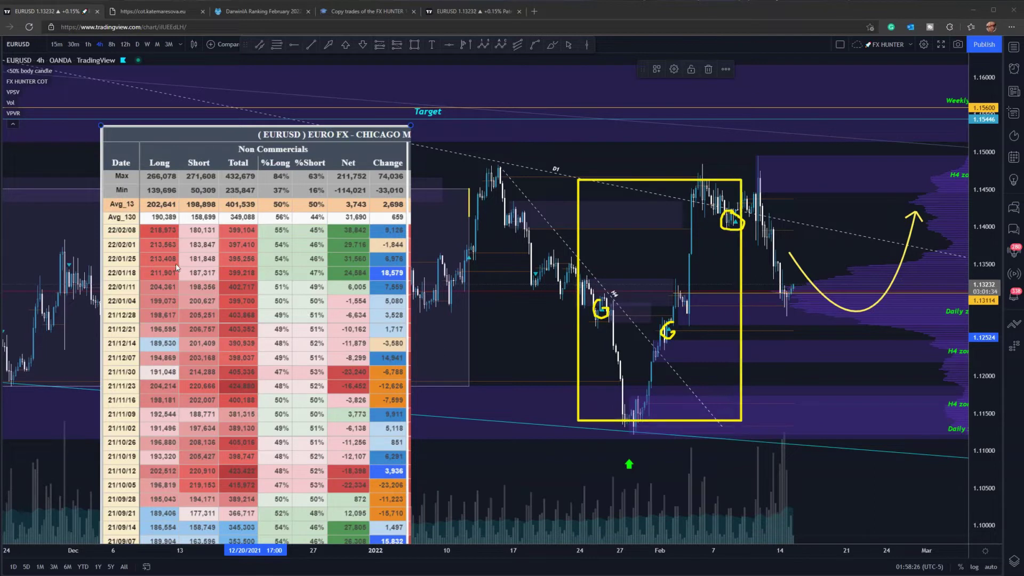
Step: Box and circle the table's Net values for 22/01/25 to 22/02/08, and box the price drop from February's high
left_click_drag(322, 266, 373, 228)
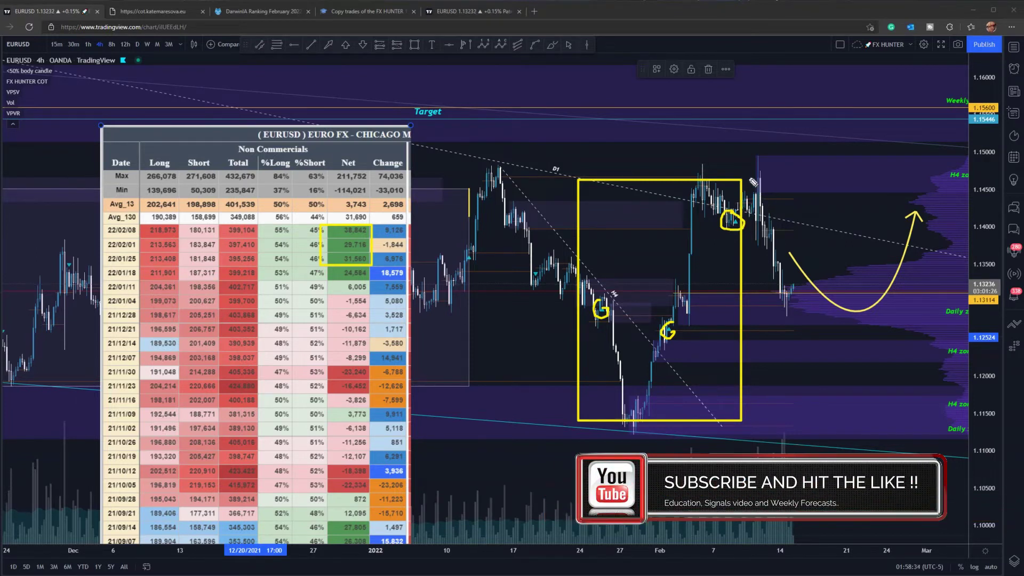
left_click_drag(744, 161, 812, 318)
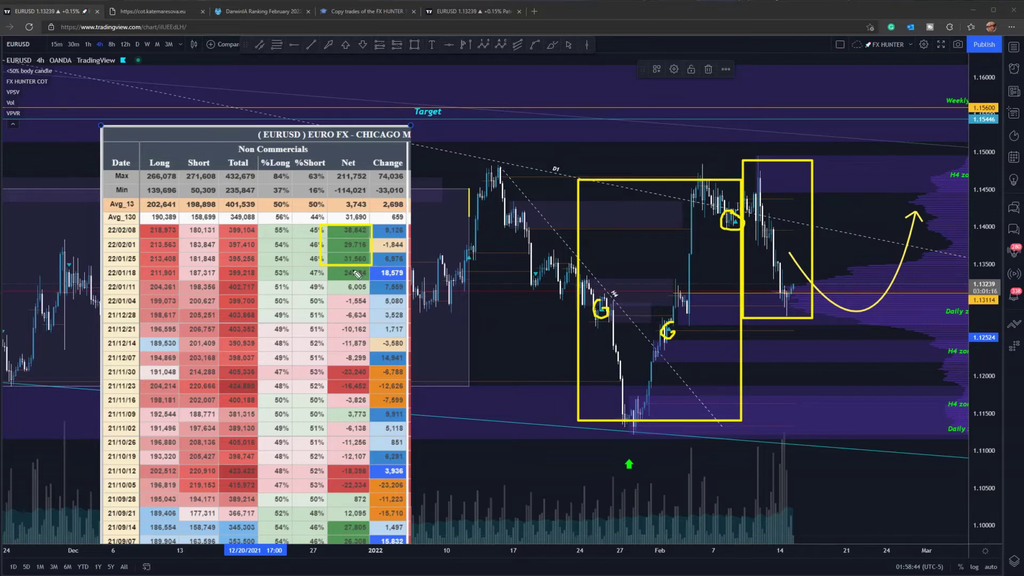
mouse_move(344, 211)
left_mouse_down()
mouse_move(324, 290)
mouse_move(389, 277)
left_mouse_up()
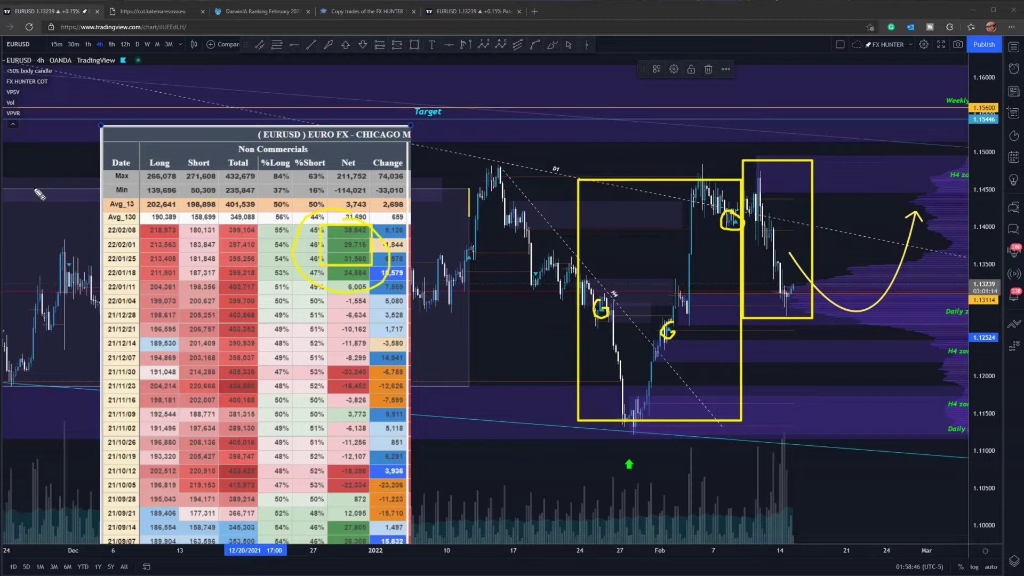
Step: Draw a large loop around the COT table and a downward arrow from the current price, and clear all screen marks
mouse_move(24, 155)
left_mouse_down()
mouse_move(160, 395)
mouse_move(587, 235)
mouse_move(101, 204)
left_mouse_up()
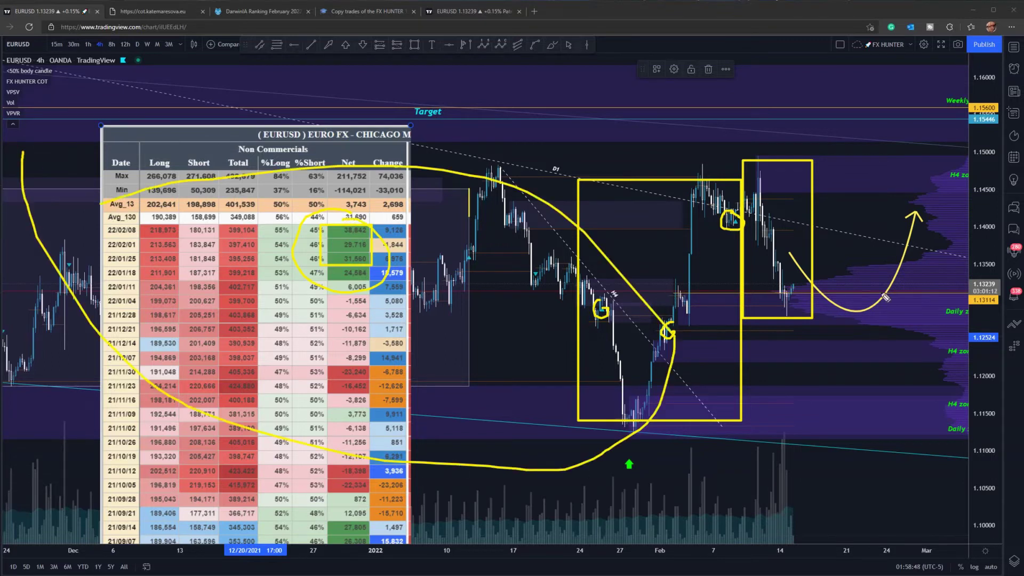
mouse_move(807, 290)
left_mouse_down()
mouse_move(856, 451)
mouse_move(881, 424)
left_mouse_up()
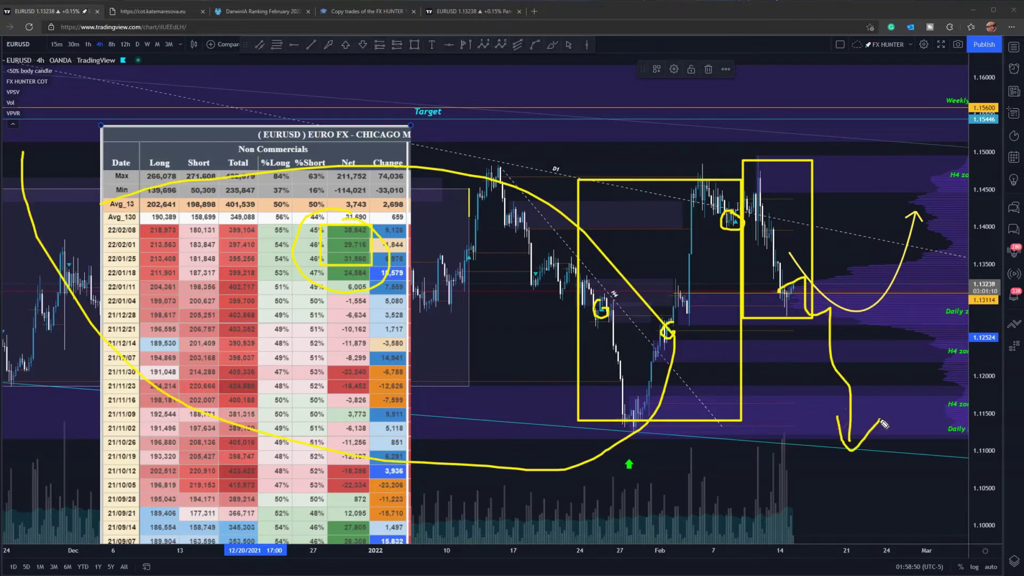
key("Escape")
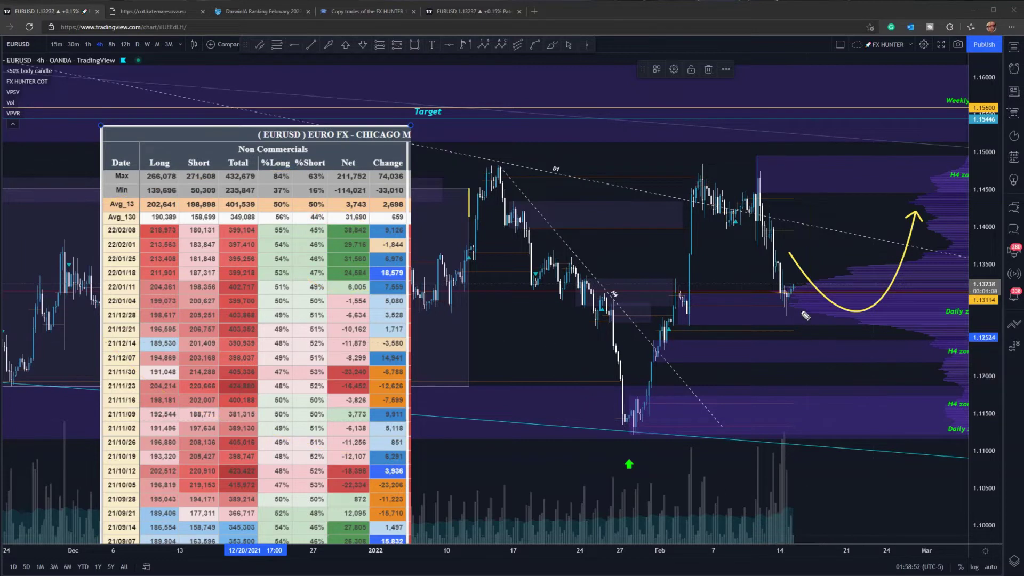
Step: Sketch a dip-and-rally path up to 1.15000 and an alternative drop below 1.10000 from the current price, and clear the marks
mouse_move(795, 293)
left_mouse_down()
mouse_move(834, 370)
mouse_move(919, 170)
left_mouse_up()
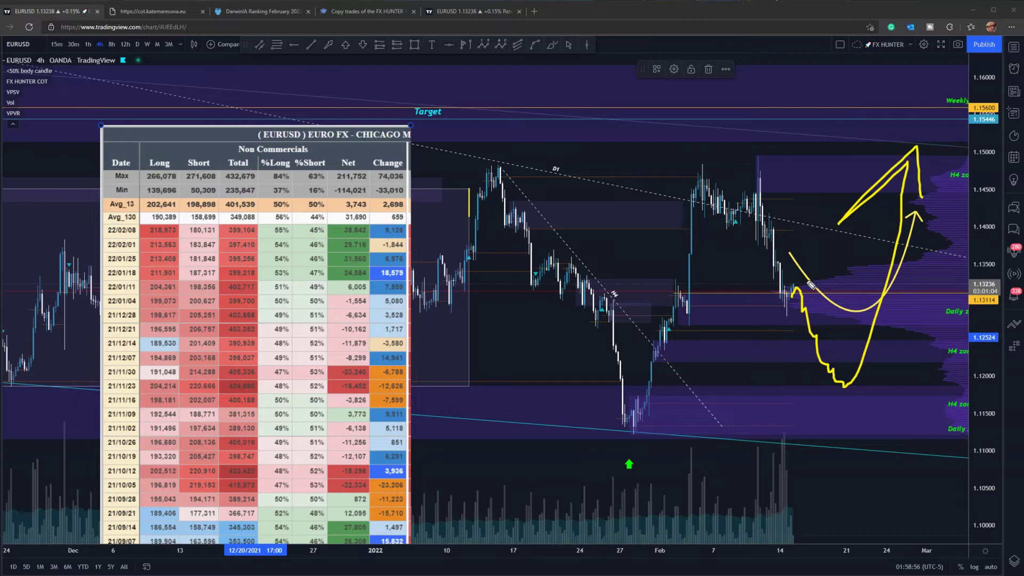
mouse_move(795, 291)
left_mouse_down()
mouse_move(853, 473)
mouse_move(863, 552)
mouse_move(855, 540)
left_mouse_up()
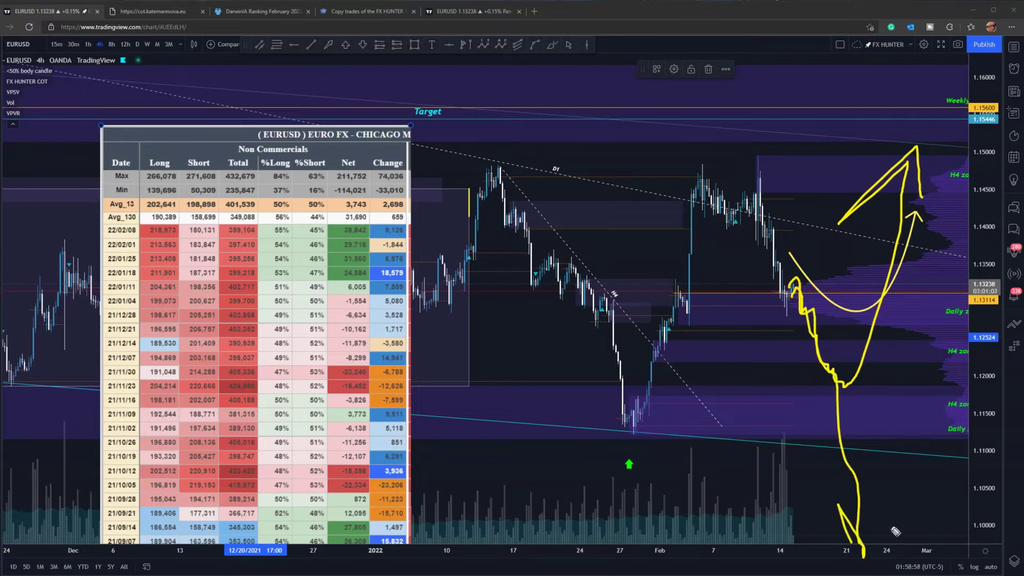
key("Escape")
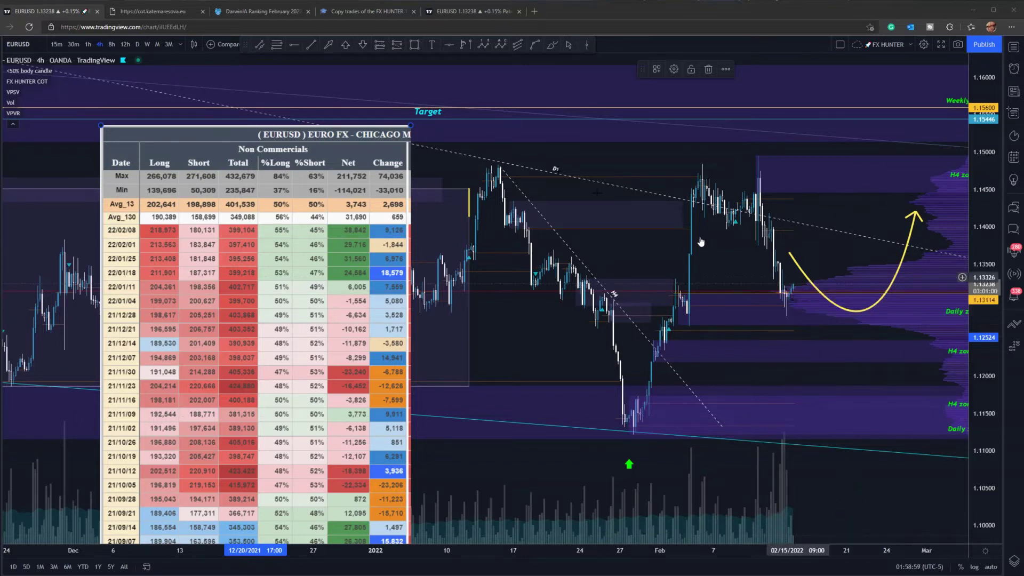
Step: Shrink the COT table image, place it below the range box, and frame the chart on the January–February price action and zones
left_click_drag(407, 130, 260, 332)
left_click_drag(202, 477, 179, 519)
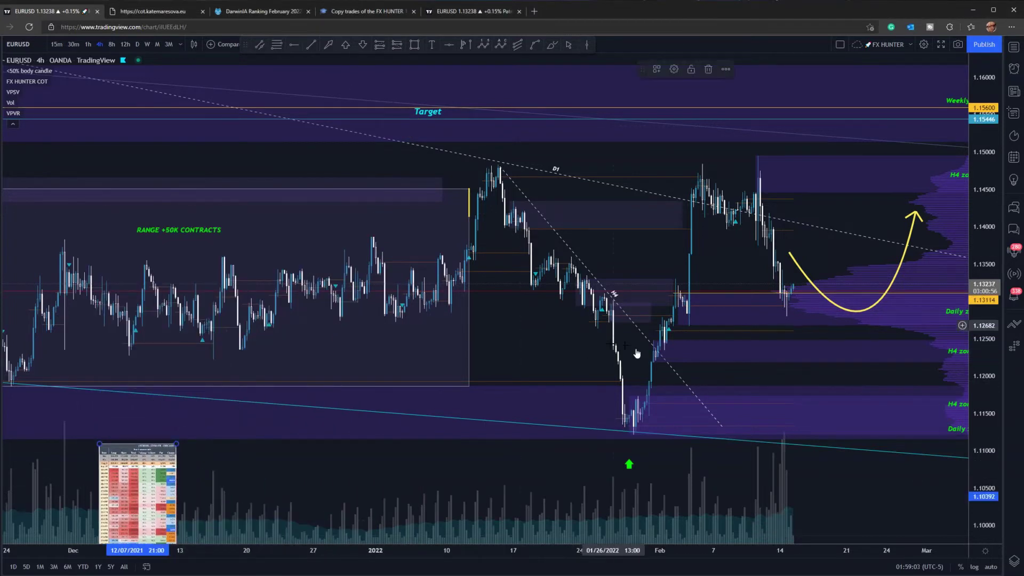
scroll(619, 354, "up", 5)
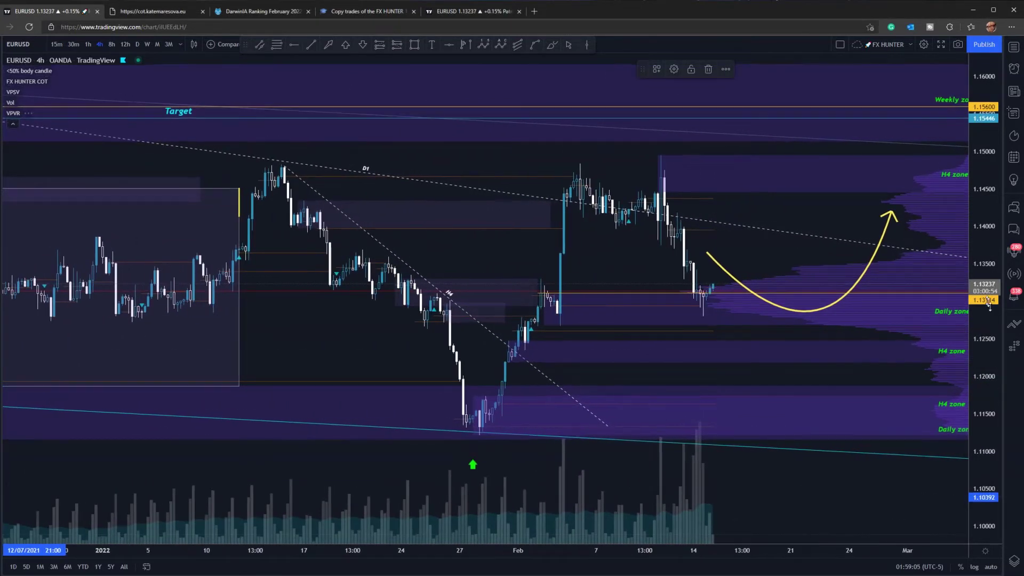
left_click_drag(988, 320, 961, 176)
left_click_drag(861, 176, 622, 184)
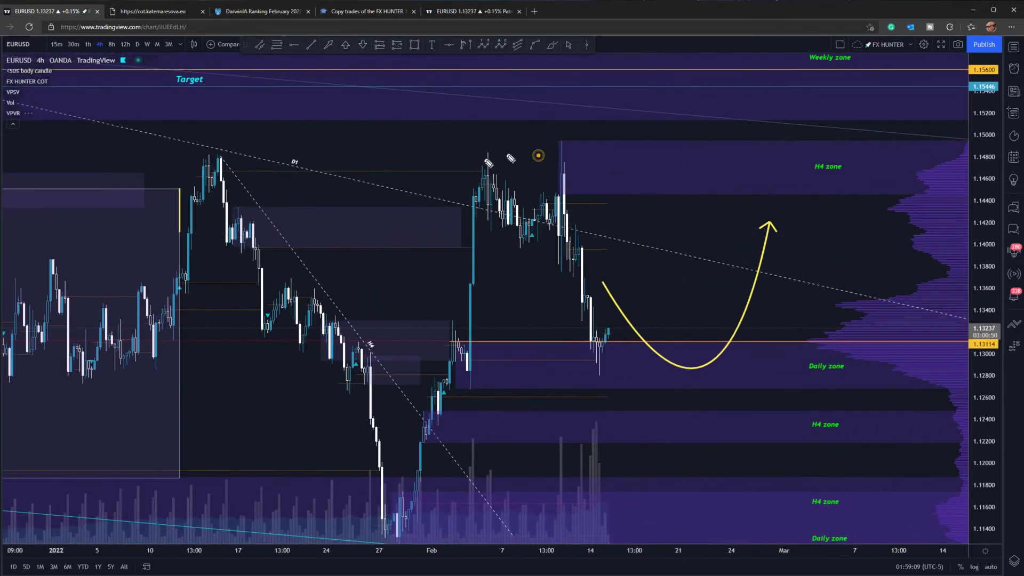
Step: Circle February's consolidation at the highs and the latest candles in the Daily zone, adding short level marks down to the H4 zone
mouse_move(539, 156)
left_mouse_down()
mouse_move(472, 232)
mouse_move(538, 155)
left_mouse_up()
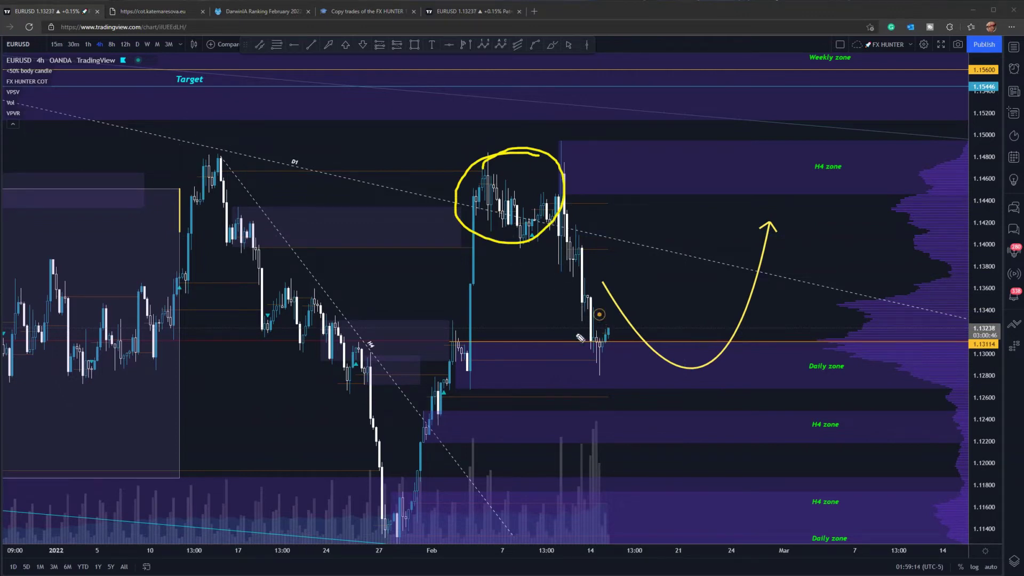
mouse_move(600, 315)
left_mouse_down()
mouse_move(621, 393)
mouse_move(596, 332)
left_mouse_up()
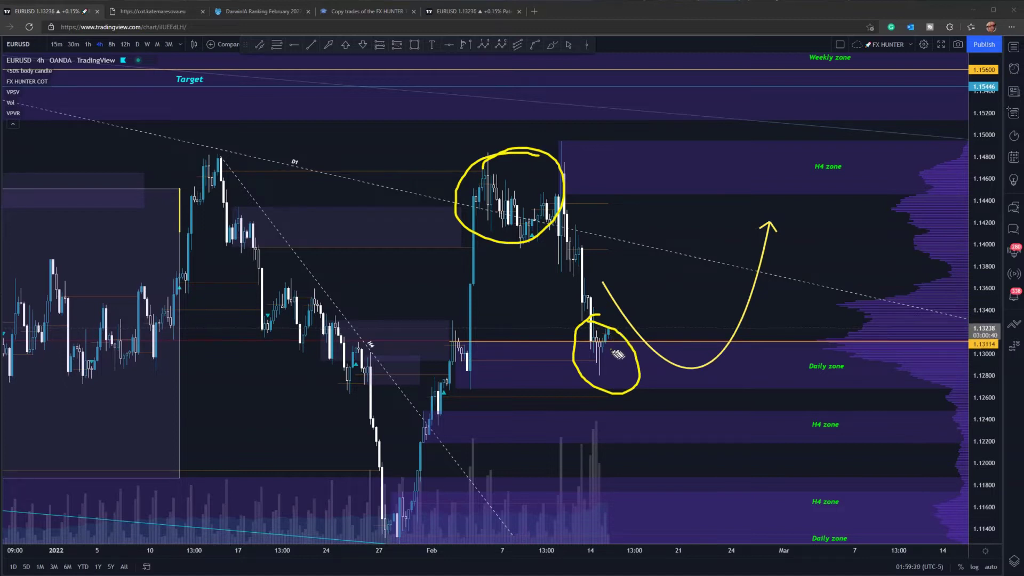
mouse_move(610, 350)
left_mouse_down()
mouse_move(632, 352)
mouse_move(638, 378)
left_mouse_up()
mouse_move(624, 392)
left_mouse_down()
mouse_move(648, 393)
mouse_move(639, 412)
left_mouse_up()
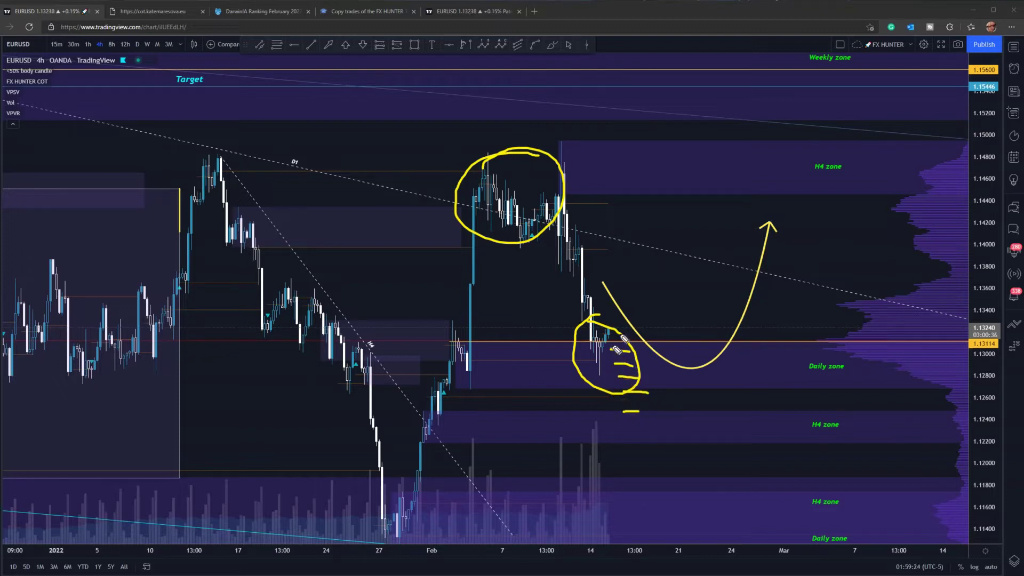
Step: Trace a stepped decline from the current price into the H4 zone, mark the projection curve's low, and clear the marks
mouse_move(623, 334)
left_mouse_down()
mouse_move(640, 346)
mouse_move(658, 401)
mouse_move(685, 421)
left_mouse_up()
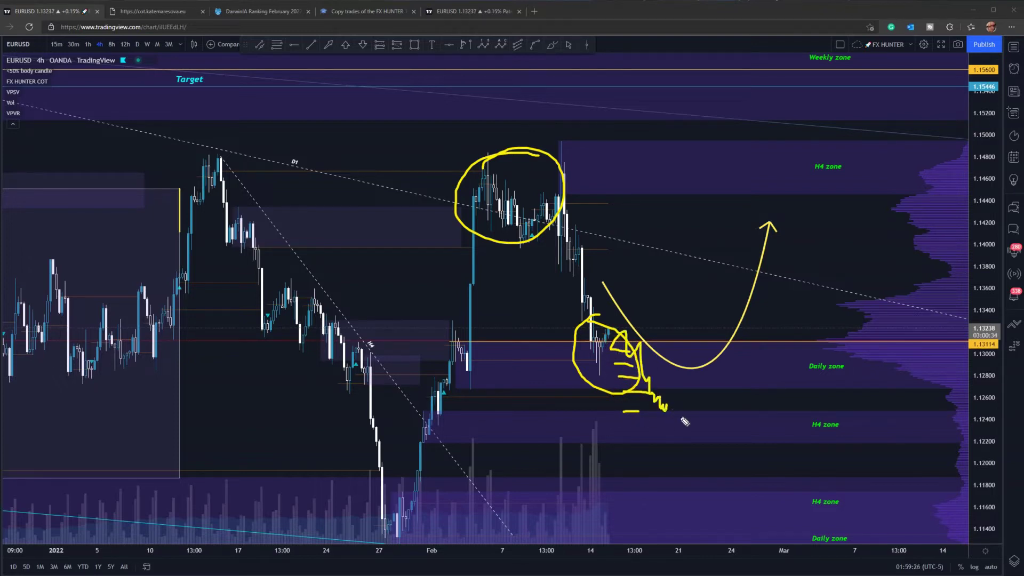
left_click_drag(716, 370, 692, 396)
left_click_drag(715, 369, 726, 393)
key("Escape")
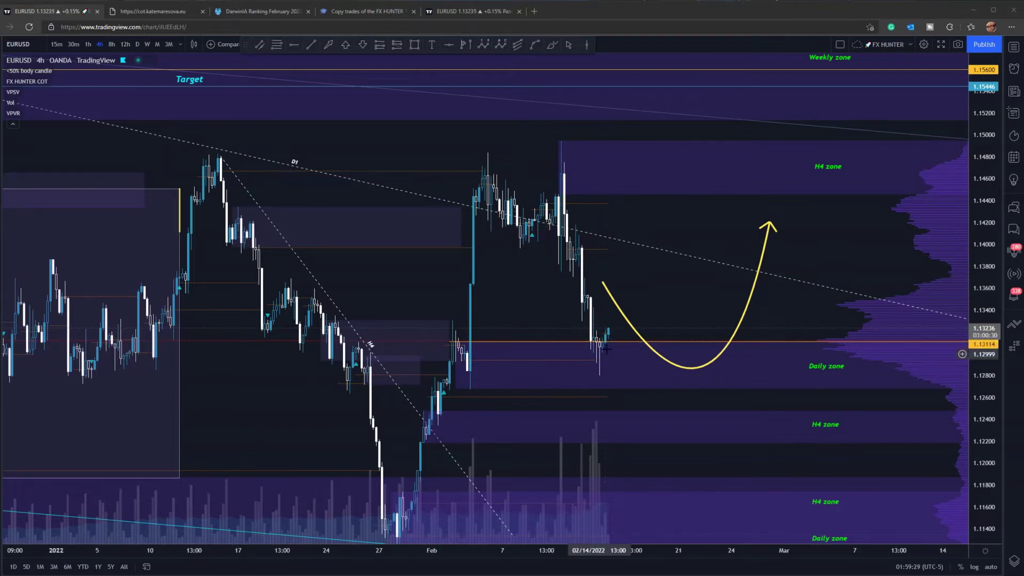
Step: Box the latest candles around the Daily zone's upper edge and remove the box
left_click_drag(569, 311, 660, 370)
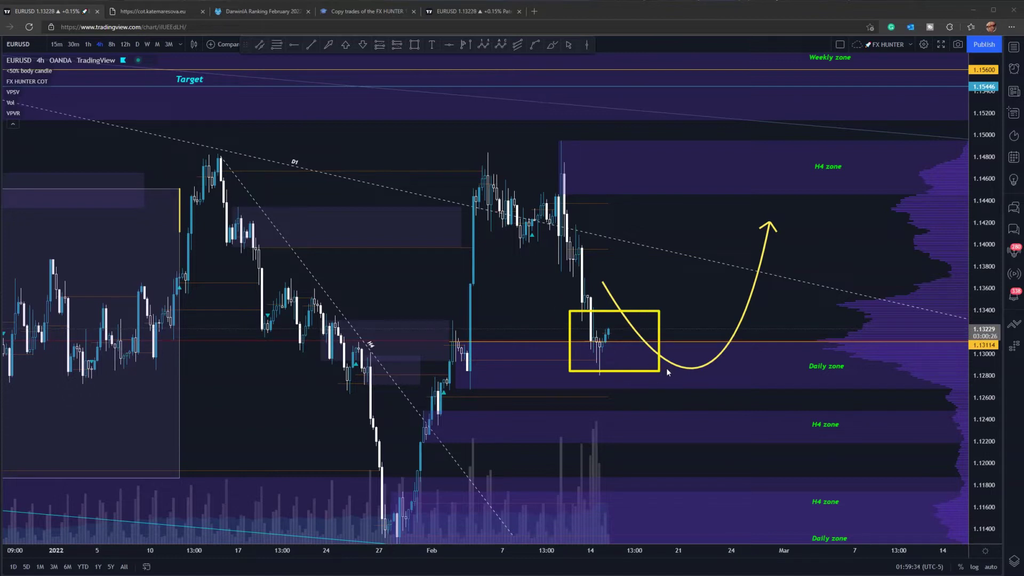
key("ctrl+z")
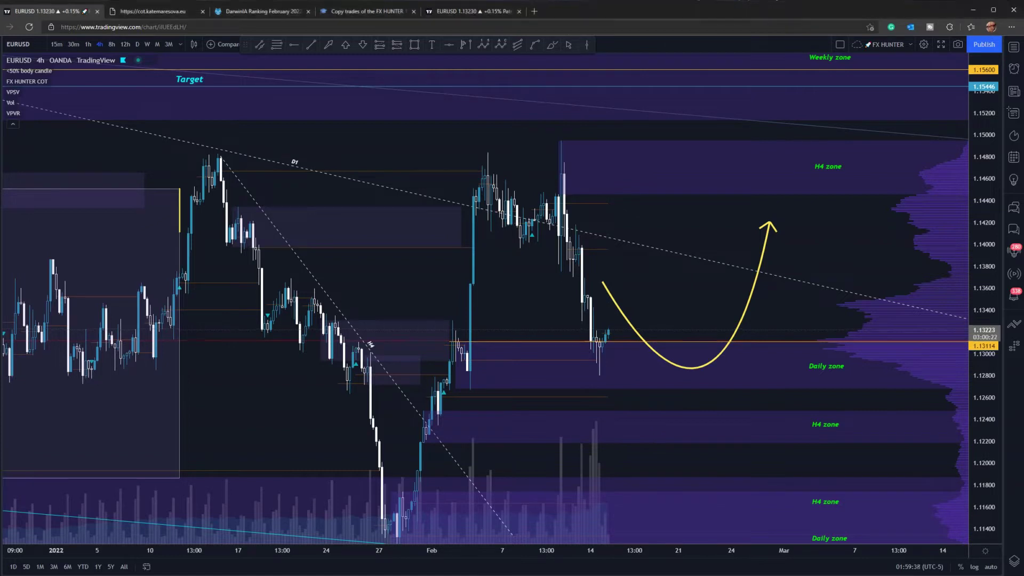
Step: Switch to the MetaTrader window and set the EURUSD chart to the H4 timeframe, zoomed in on recent candles
key("alt+Tab")
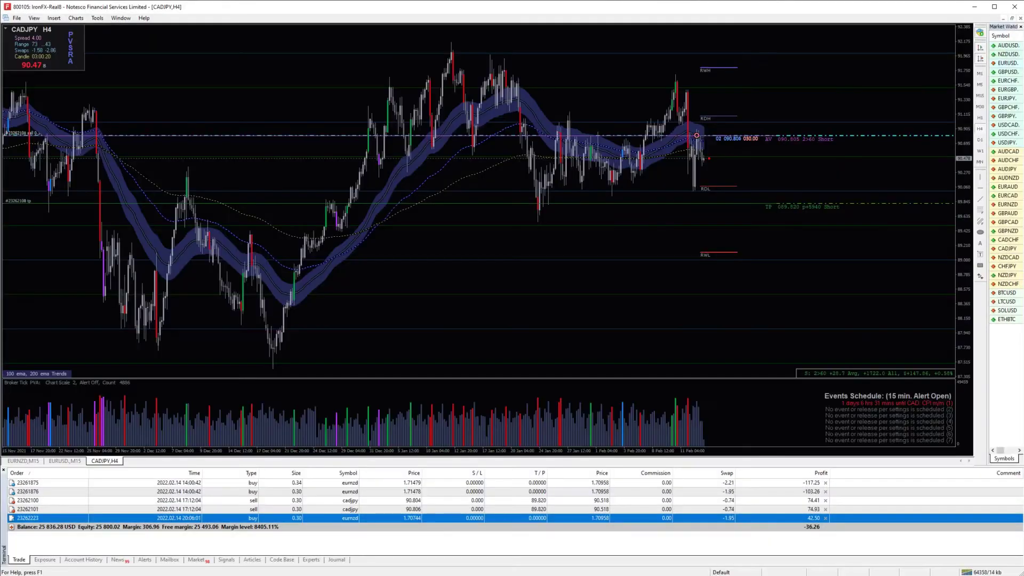
left_click(23, 461)
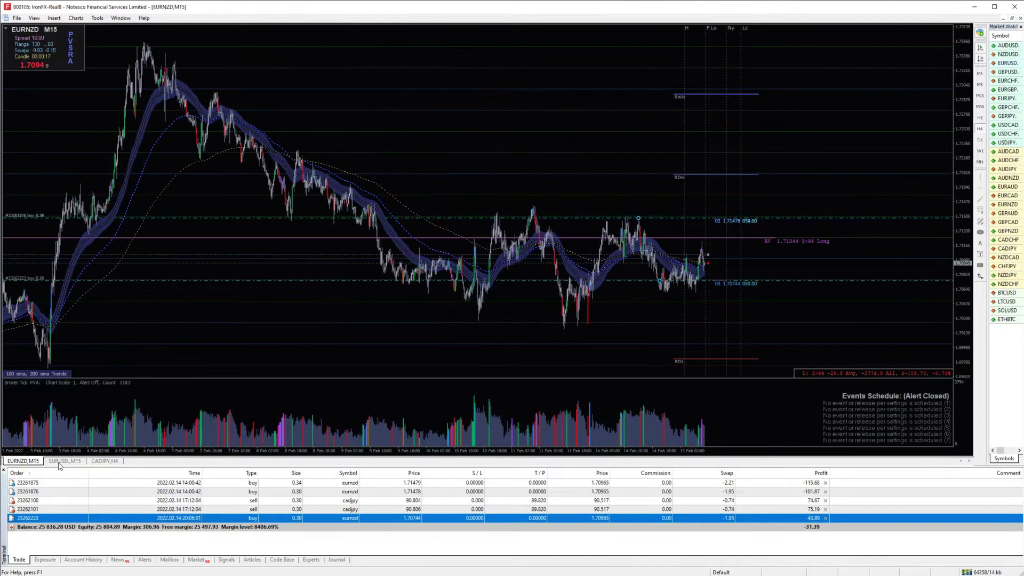
left_click(63, 462)
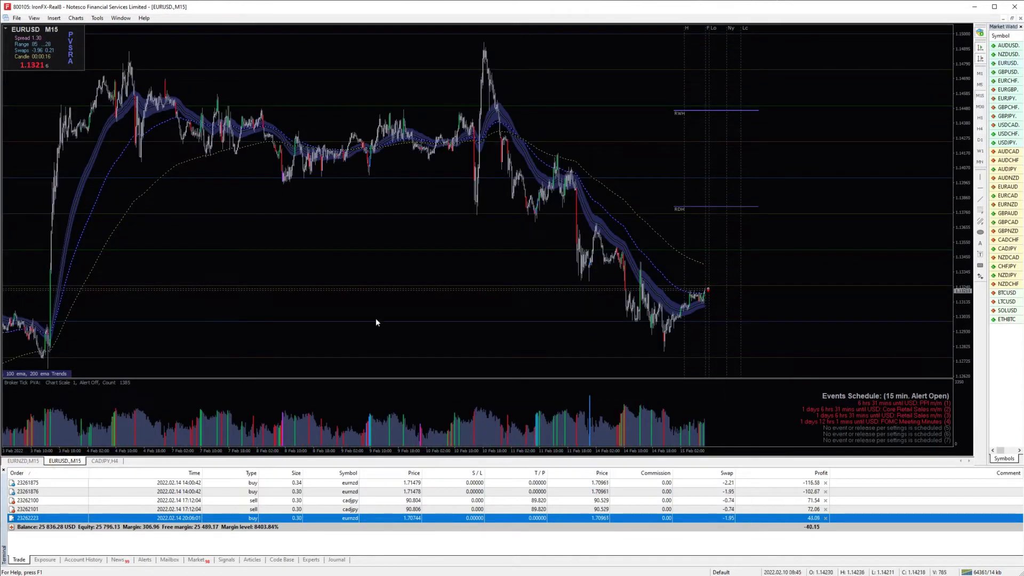
left_click(980, 129)
left_click(803, 203)
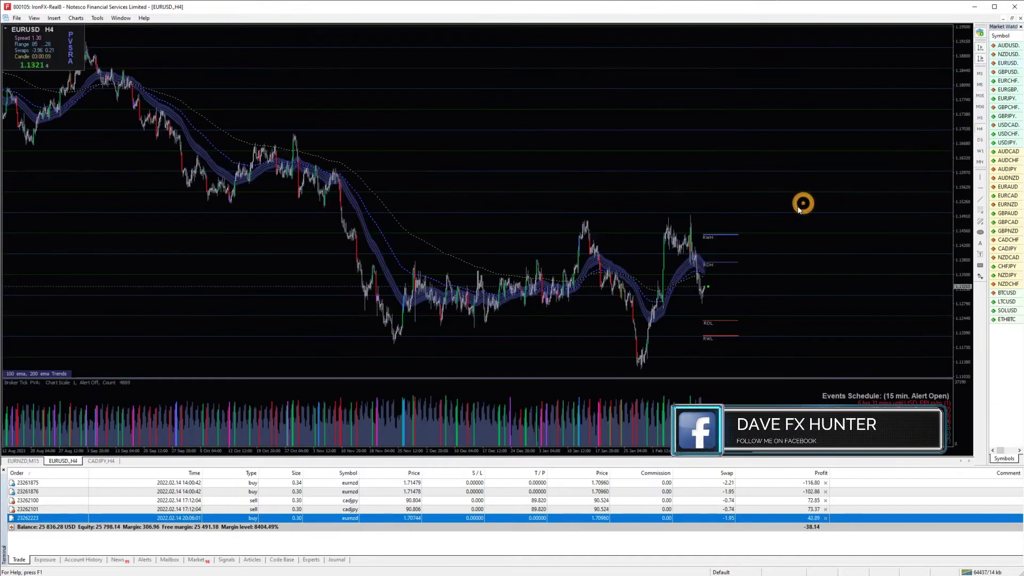
key("plus")
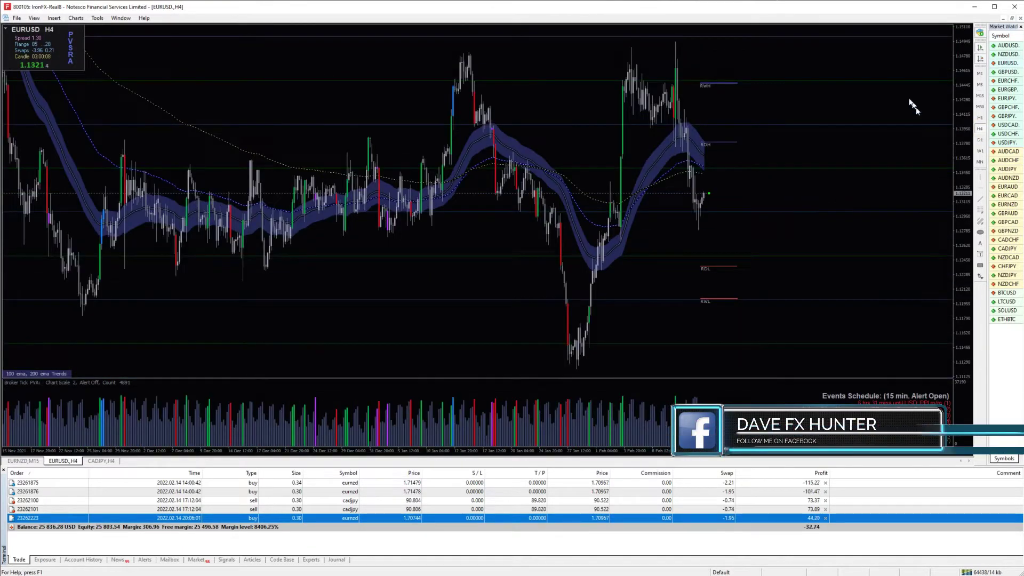
Step: Draw a rectangle zone from the base of the early-February rally, extending past the latest candle just below the current price
left_click(980, 265)
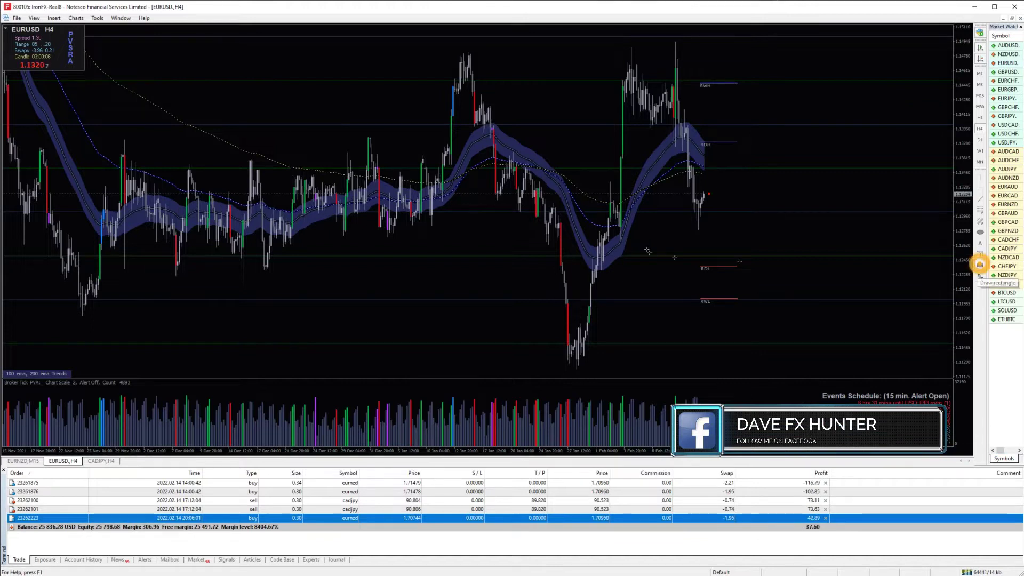
left_click(618, 210)
left_click_drag(618, 210, 822, 240)
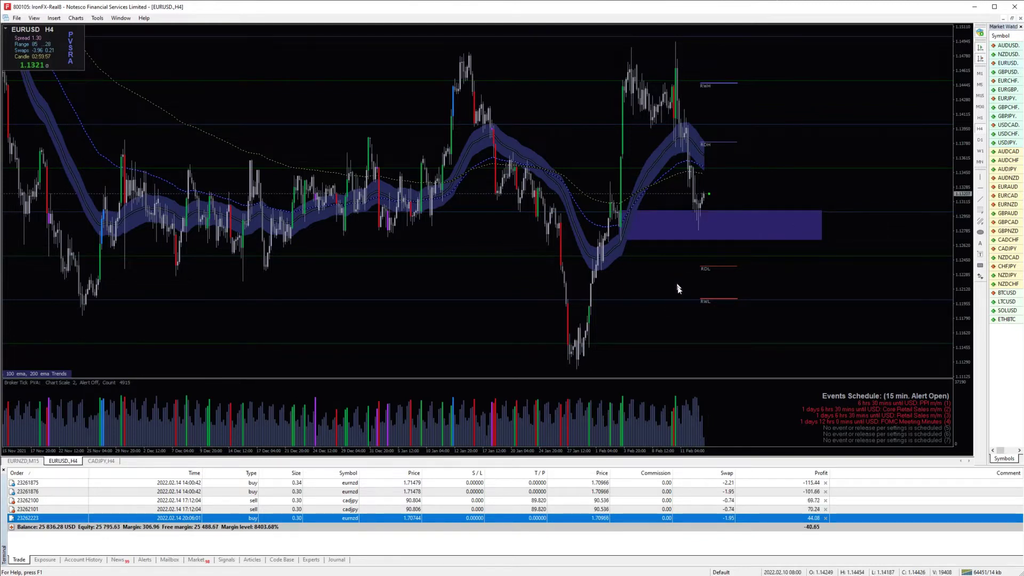
Step: Mark the early-February volume bar with an upward arrow and a circle, and circle the candles where the rectangle zone begins
mouse_move(626, 408)
left_mouse_down()
mouse_move(635, 361)
mouse_move(647, 359)
mouse_move(647, 369)
left_mouse_up()
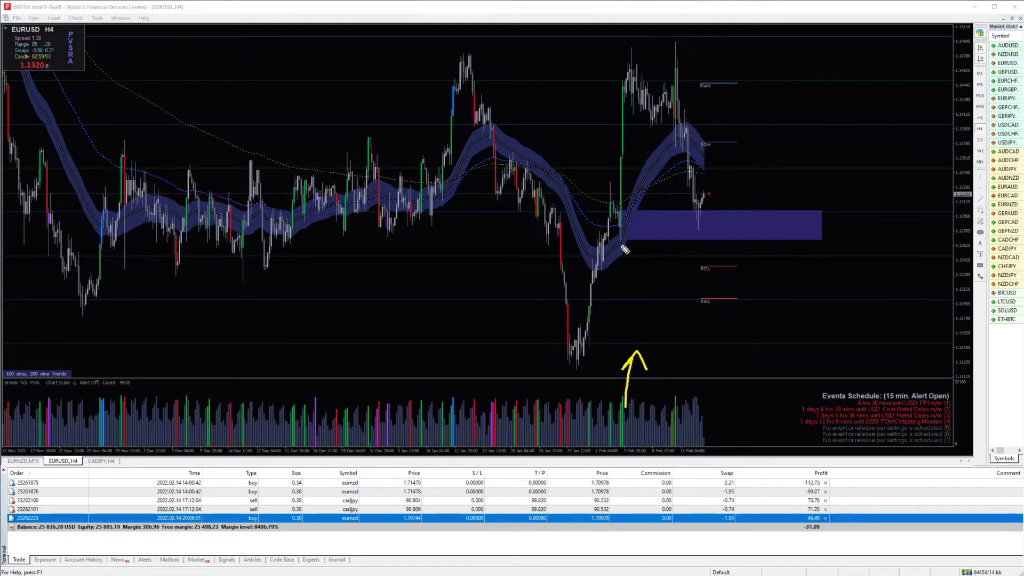
mouse_move(619, 199)
left_mouse_down()
mouse_move(605, 196)
mouse_move(623, 232)
left_mouse_up()
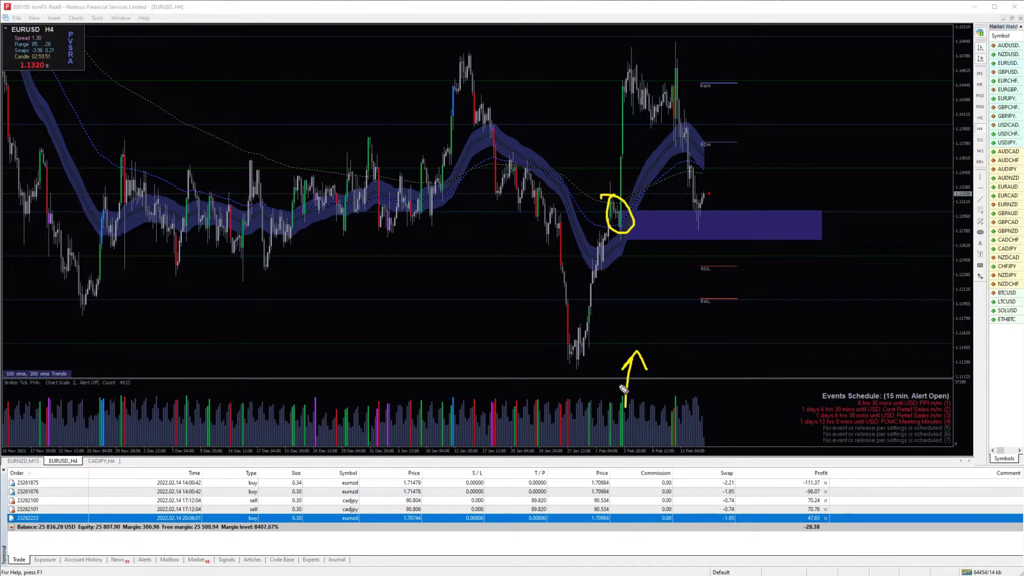
mouse_move(626, 378)
left_mouse_down()
mouse_move(625, 407)
mouse_move(655, 396)
mouse_move(667, 408)
left_mouse_up()
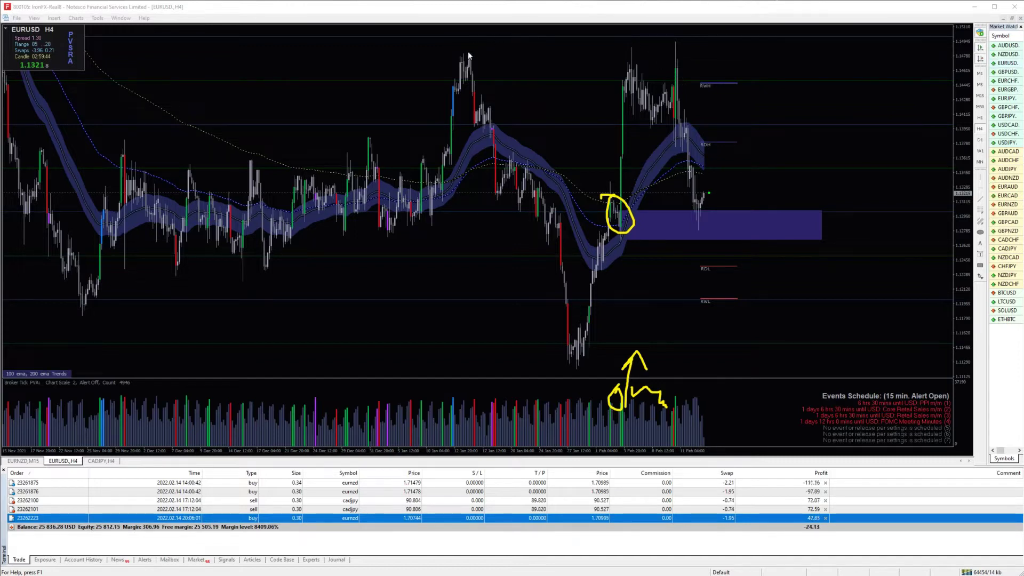
Step: Mark the highs with a line from the mid-January peak to the February peaks, mark the final upward candle, and clear the drawings
left_click_drag(519, 48, 667, 51)
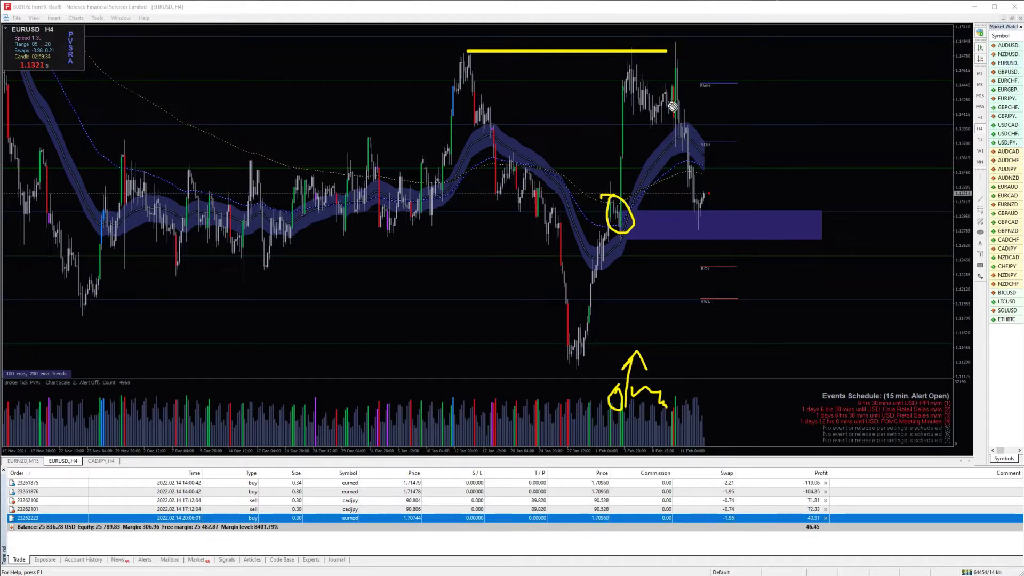
left_click_drag(670, 108, 676, 56)
key("ctrl+shift+7")
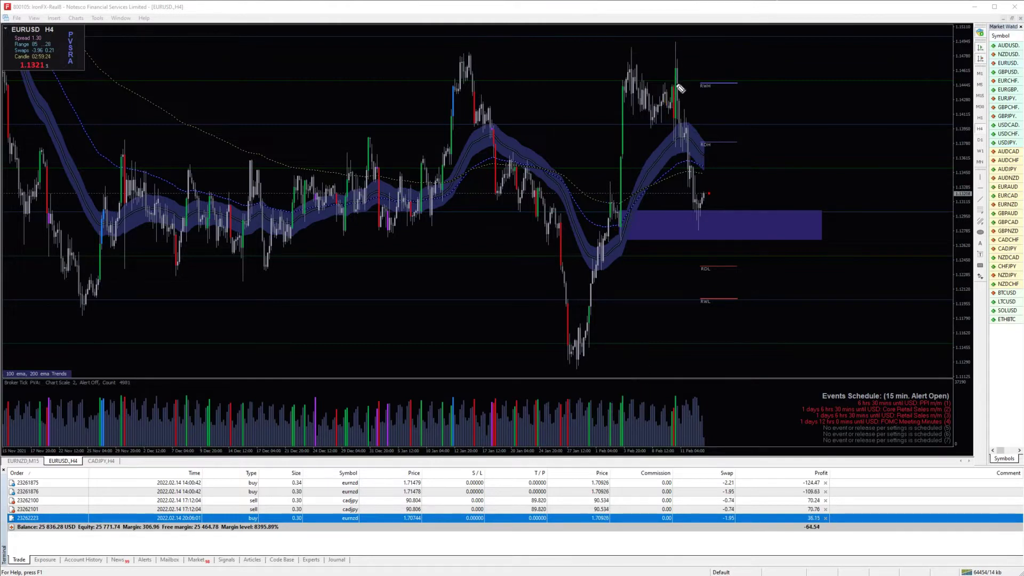
middle_click(670, 113)
left_click_drag(666, 110, 684, 57)
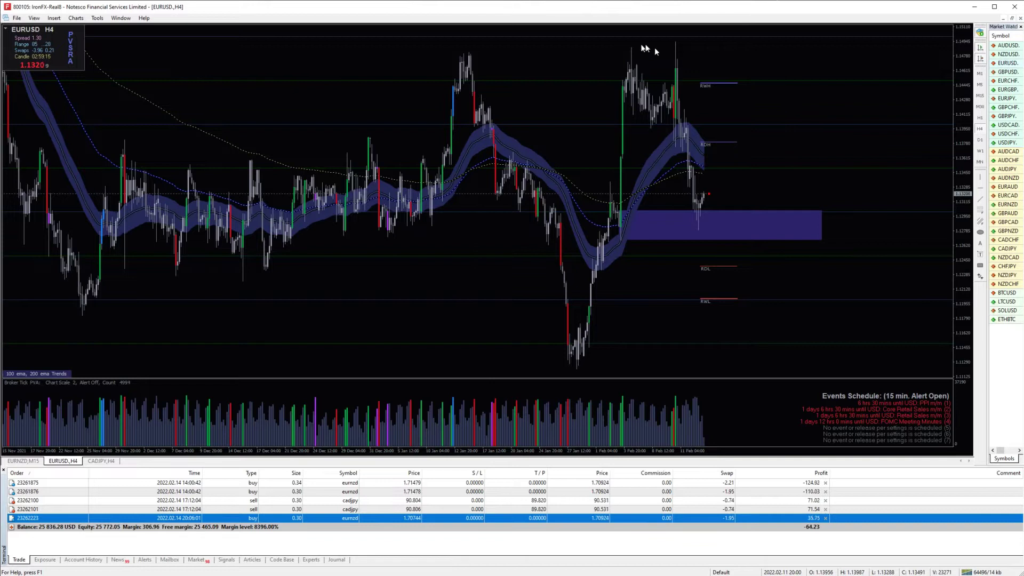
mouse_move(470, 52)
left_mouse_down()
mouse_move(703, 65)
mouse_move(704, 52)
mouse_move(683, 58)
mouse_move(669, 33)
mouse_move(688, 101)
mouse_move(694, 192)
mouse_move(686, 184)
mouse_move(707, 175)
left_mouse_up()
key("Escape")
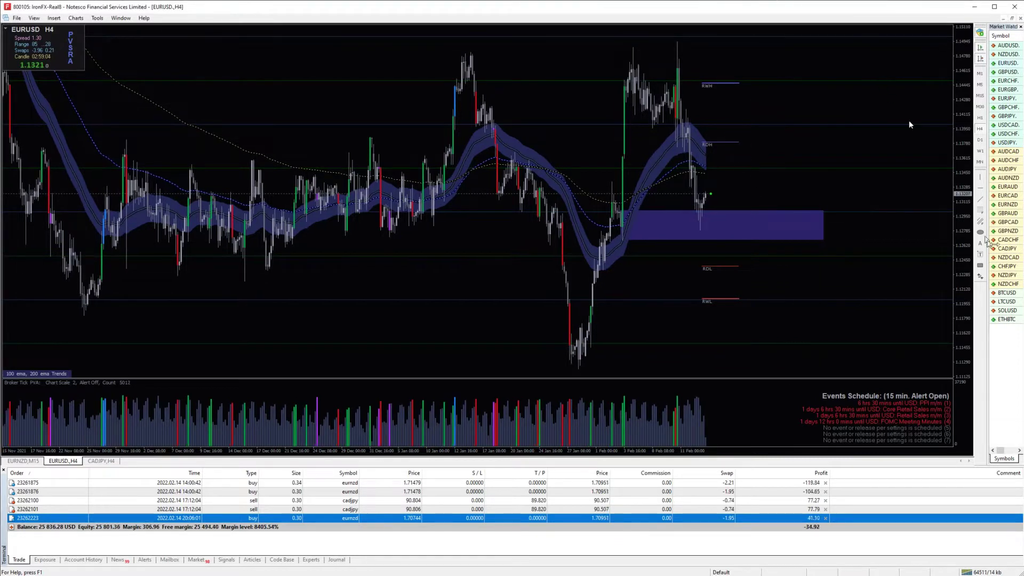
Step: Draw a rectangle zone over the 11 February peak's upper wick, extending well past the latest candle
left_click(980, 266)
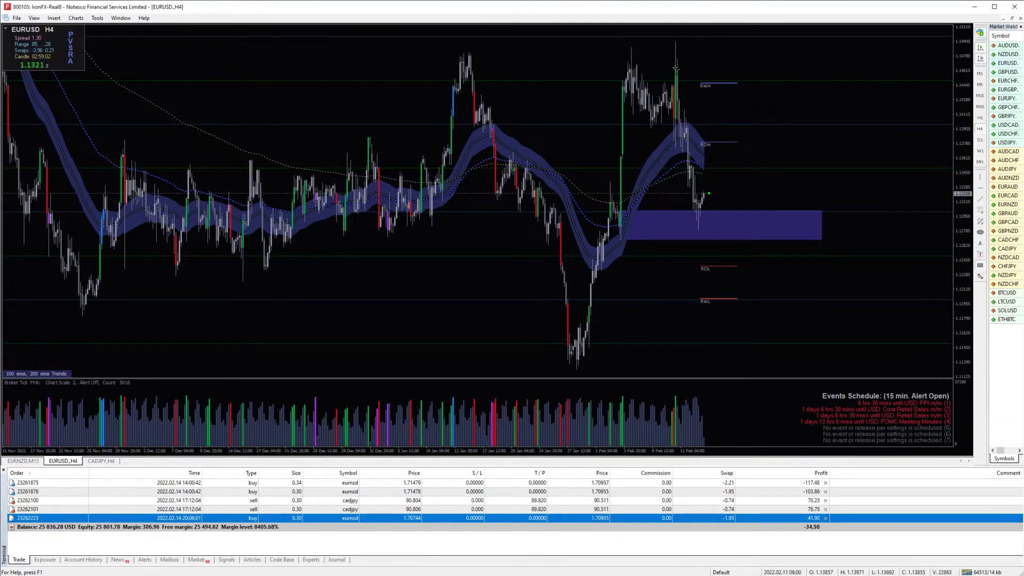
left_click_drag(676, 67, 891, 44)
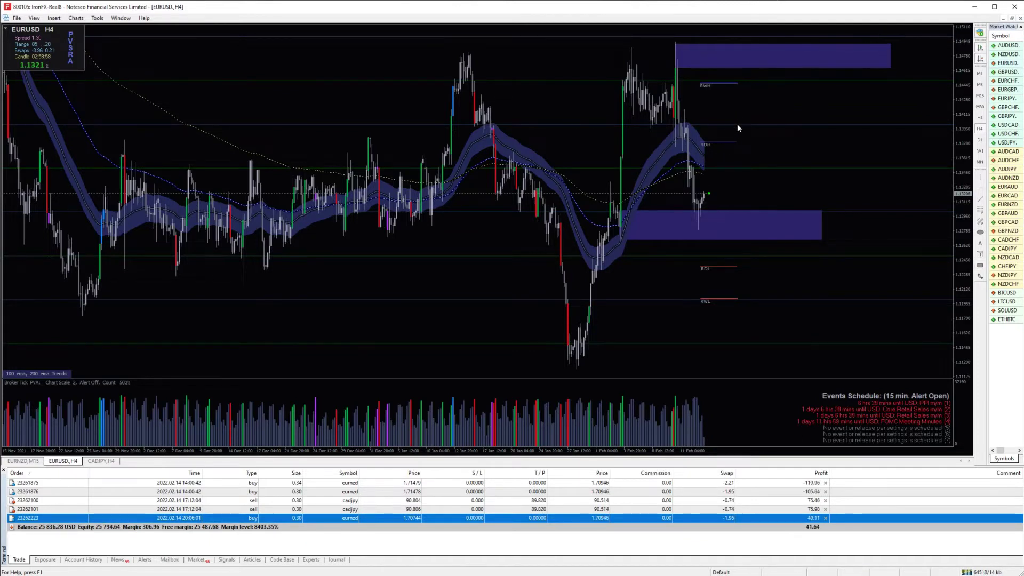
Step: Sketch price paths from the current candle to the upper zone, one dipping into the lower zone, and clear them
key("ctrl+shift+3")
mouse_move(707, 198)
left_mouse_down()
mouse_move(772, 76)
mouse_move(783, 70)
mouse_move(785, 87)
left_mouse_up()
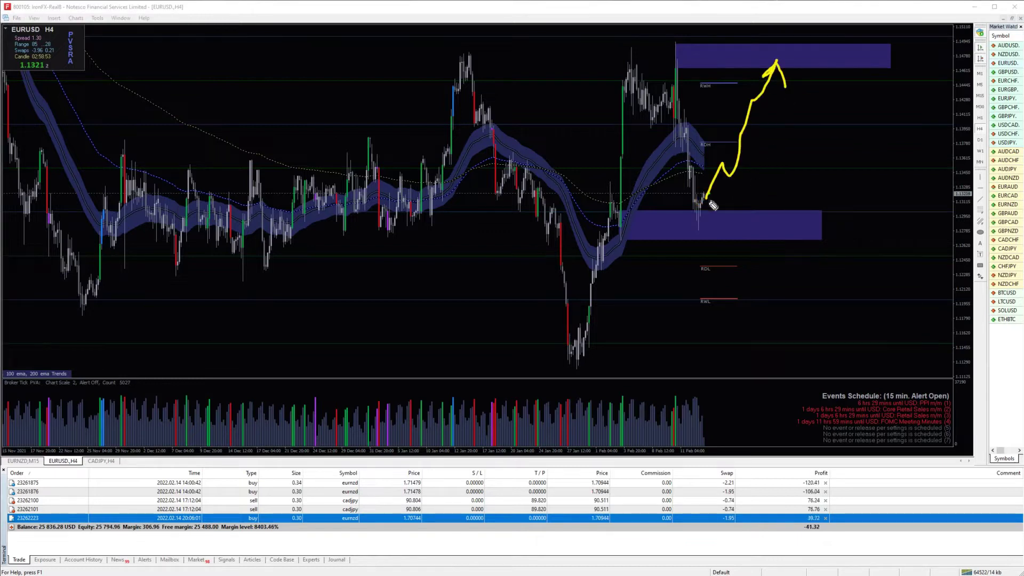
mouse_move(714, 208)
left_mouse_down()
mouse_move(770, 128)
mouse_move(804, 50)
mouse_move(820, 74)
left_mouse_up()
key("Escape")
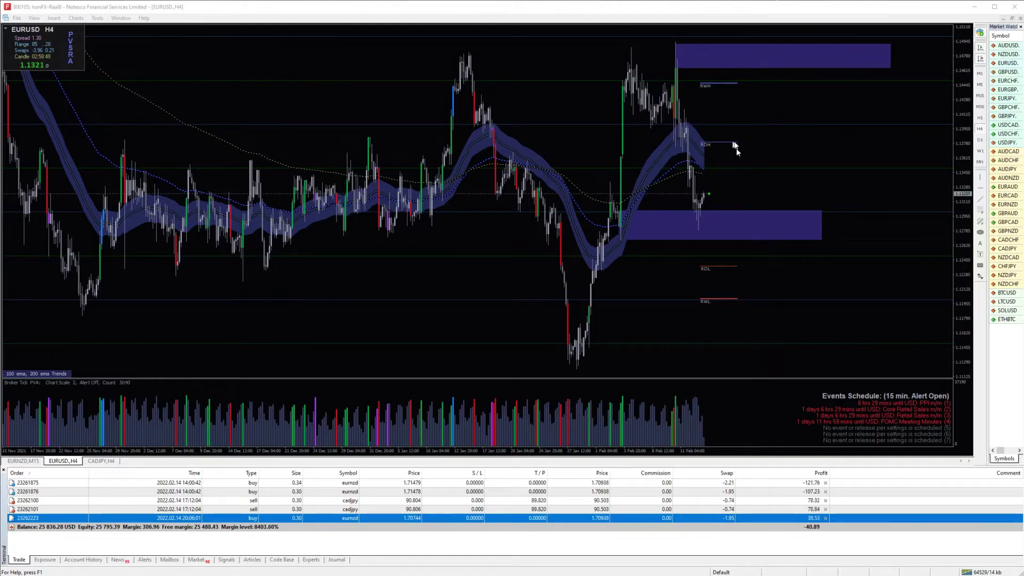
mouse_move(704, 204)
left_mouse_down()
mouse_move(719, 176)
mouse_move(745, 184)
mouse_move(758, 135)
mouse_move(776, 229)
mouse_move(862, 45)
mouse_move(870, 68)
left_mouse_up()
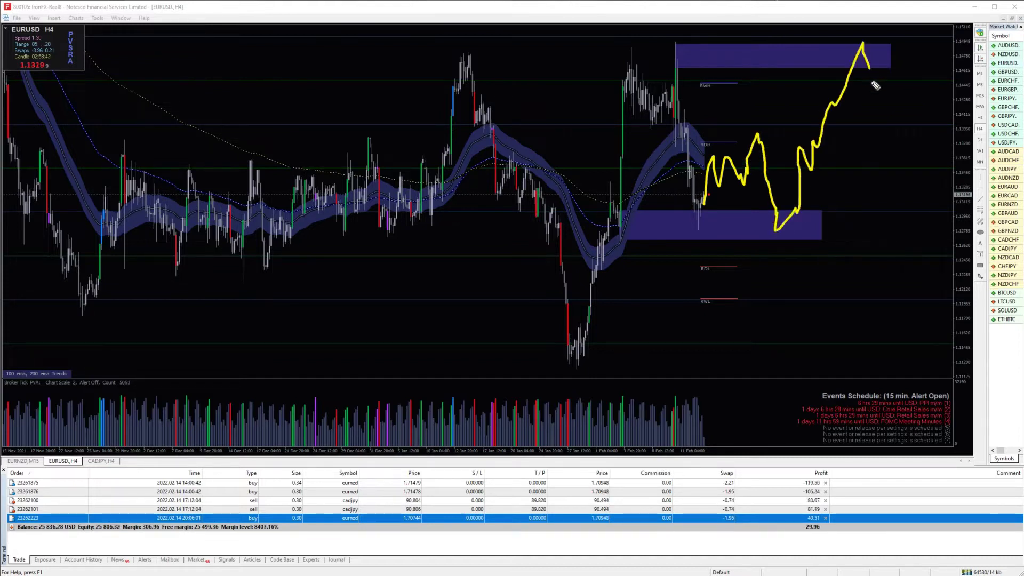
key("Escape")
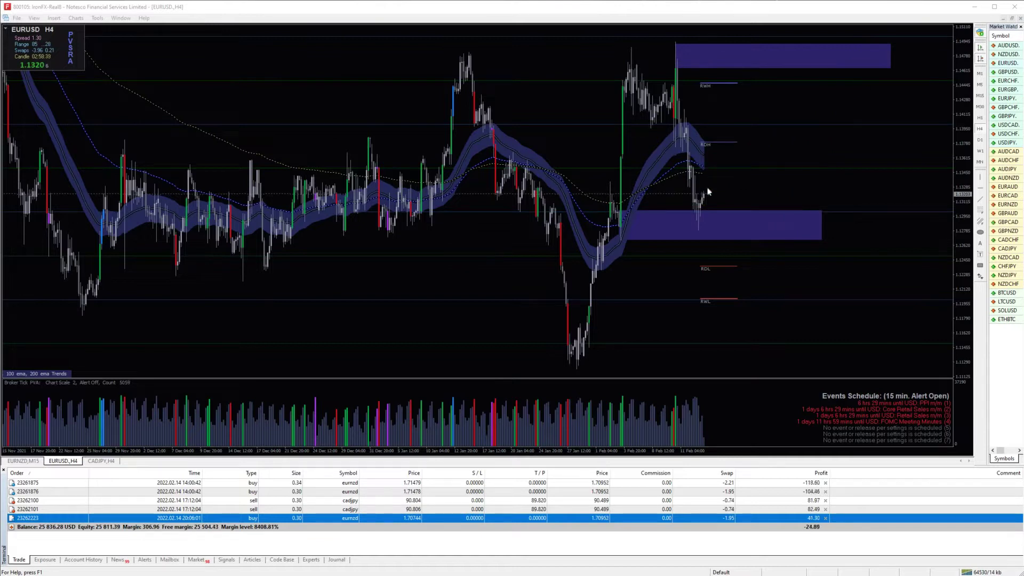
Step: Sketch a zigzag rally towards the upper zone, box each of its pullbacks, and clear the sketch
mouse_move(704, 192)
left_mouse_down()
mouse_move(729, 138)
mouse_move(769, 110)
mouse_move(801, 148)
mouse_move(850, 74)
left_mouse_up()
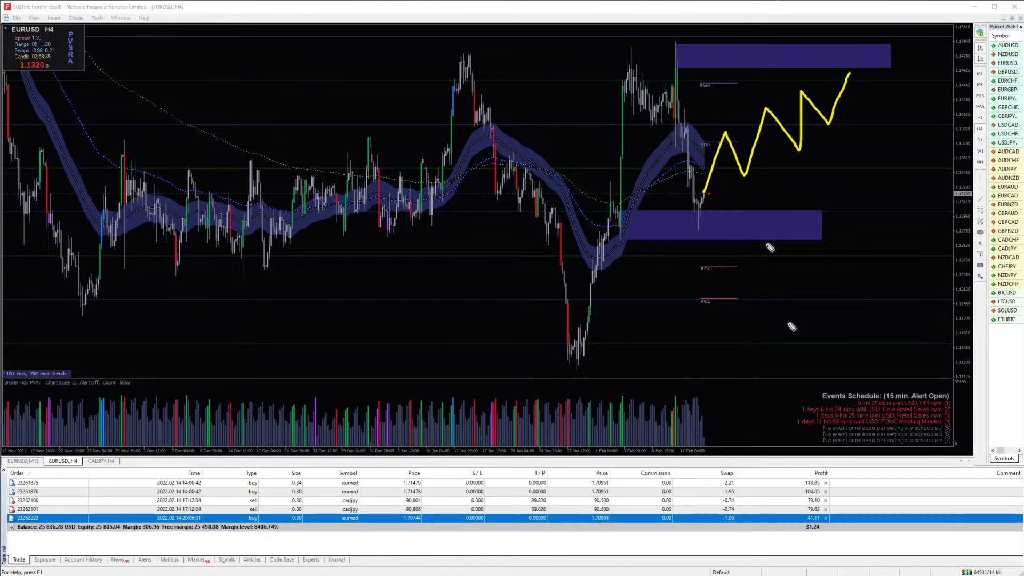
left_click_drag(720, 121, 752, 195)
left_click_drag(790, 156, 798, 174)
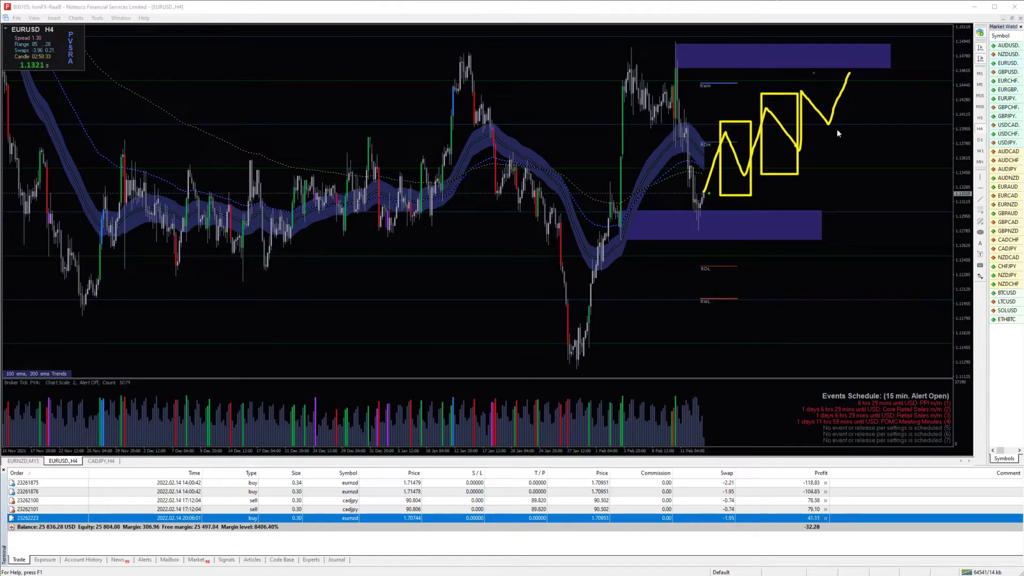
left_click_drag(814, 73, 871, 130)
key("Escape")
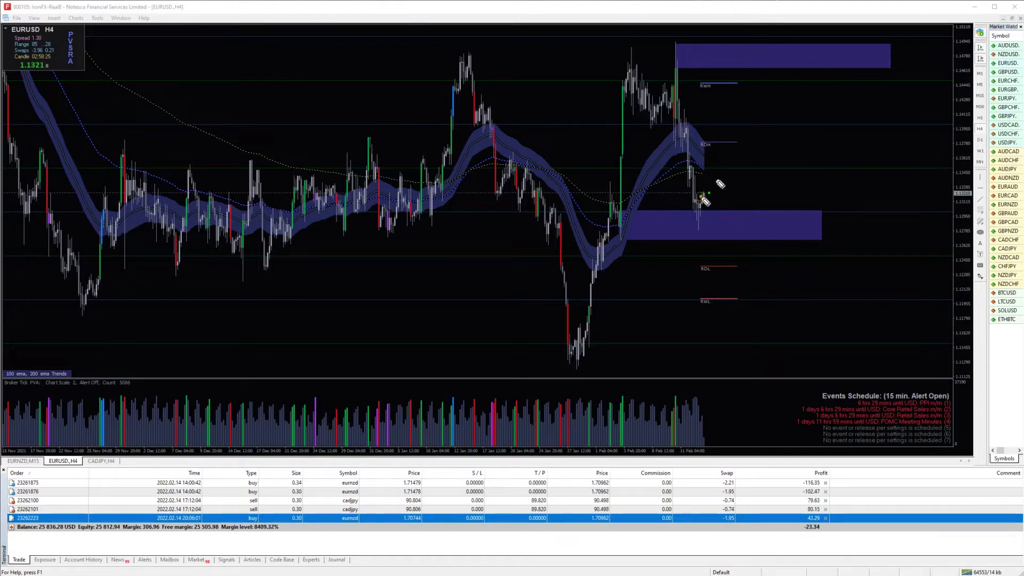
Step: Set the EURUSD chart to the M15 timeframe and hide the trade terminal to enlarge the chart
mouse_move(699, 197)
left_mouse_down()
mouse_move(723, 169)
mouse_move(734, 174)
left_mouse_up()
key("Escape")
left_click(981, 95)
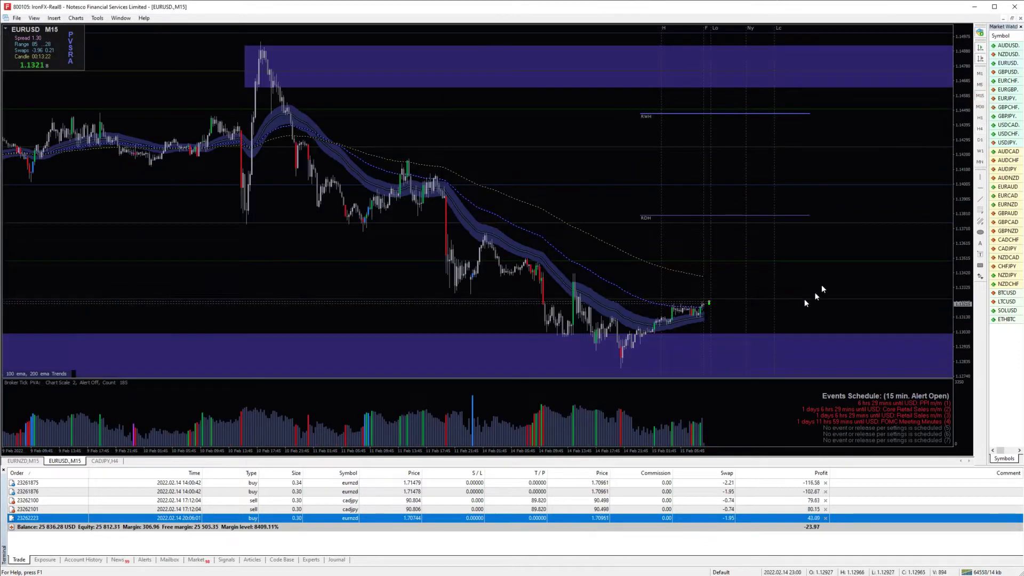
left_click(829, 270)
left_click(4, 472)
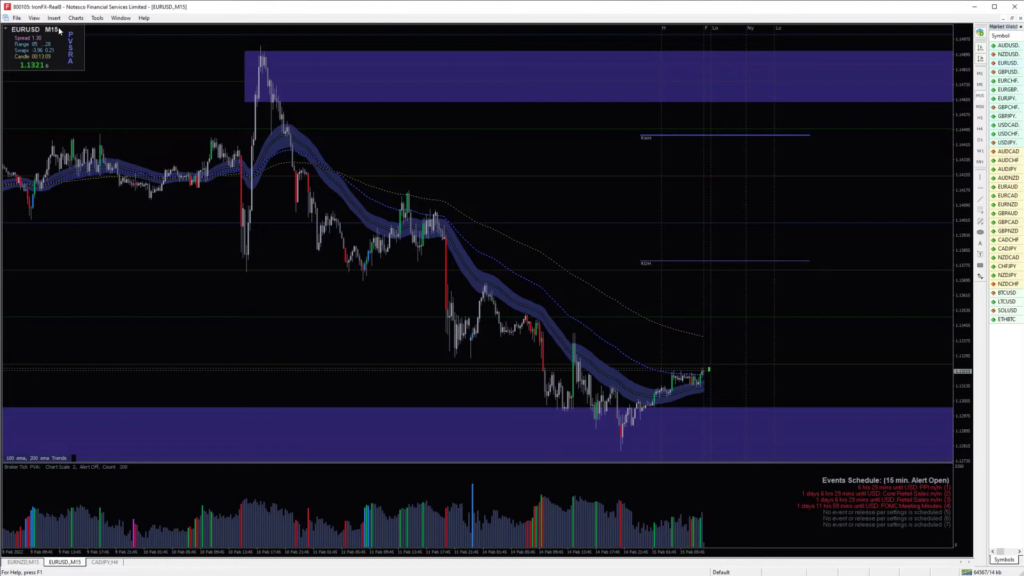
left_click(70, 42)
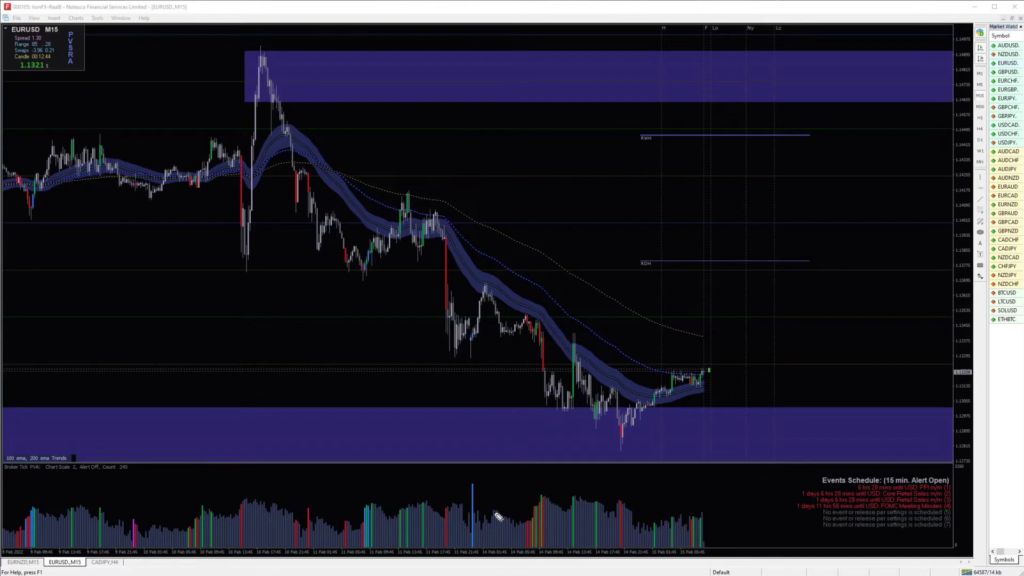
Step: Trace the rising volume before the 14 February sell-off, circle its candles, mark the surrounding levels with lines, and clear the marks
mouse_move(484, 517)
left_mouse_down()
mouse_move(515, 520)
mouse_move(542, 496)
left_mouse_up()
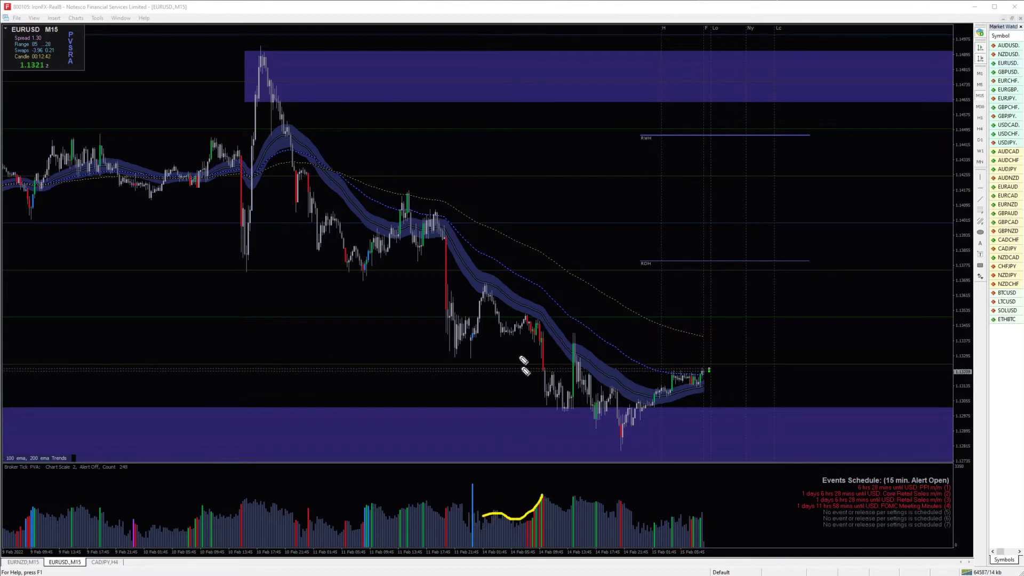
mouse_move(529, 303)
left_mouse_down()
mouse_move(526, 350)
mouse_move(552, 333)
mouse_move(529, 304)
left_mouse_up()
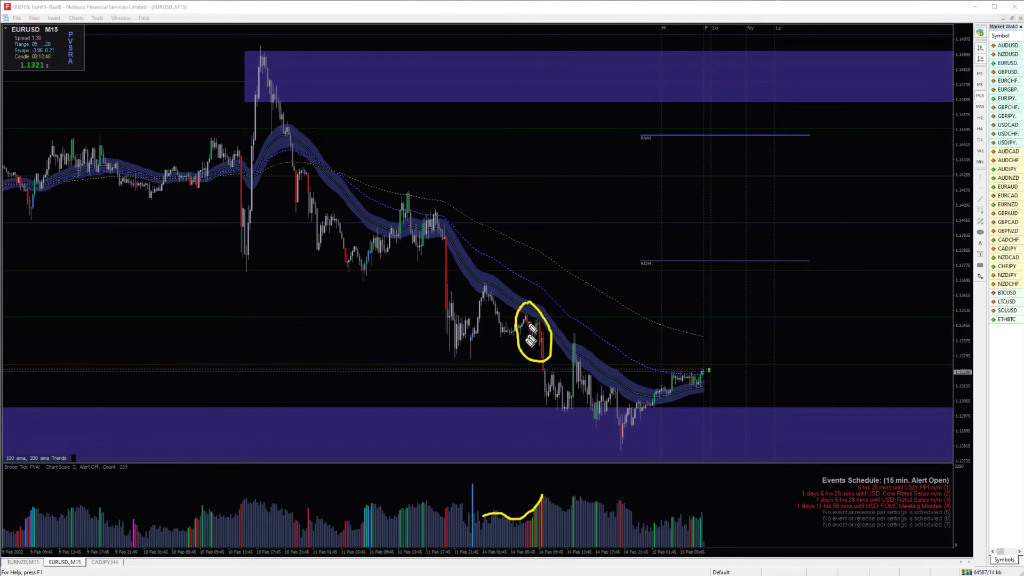
left_click_drag(459, 313, 560, 311)
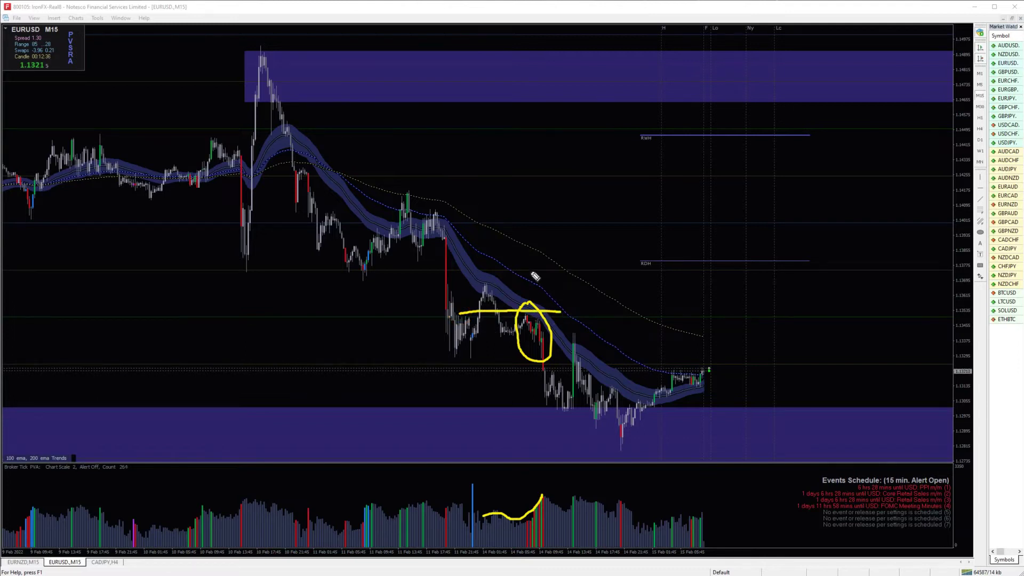
left_click_drag(532, 272, 561, 272)
left_click_drag(531, 314, 577, 313)
left_click_drag(510, 408, 575, 408)
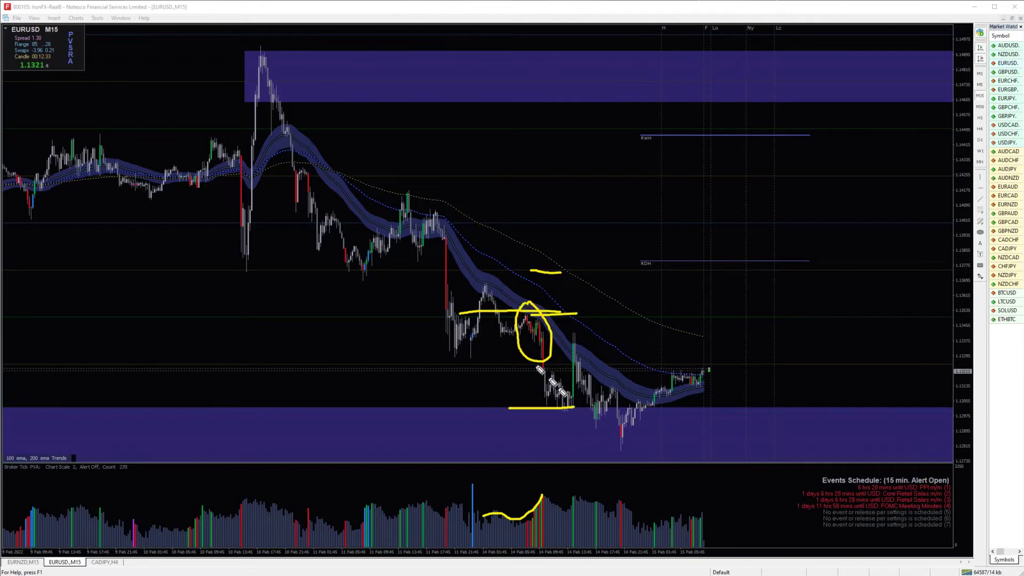
left_click_drag(510, 360, 560, 360)
key("e")
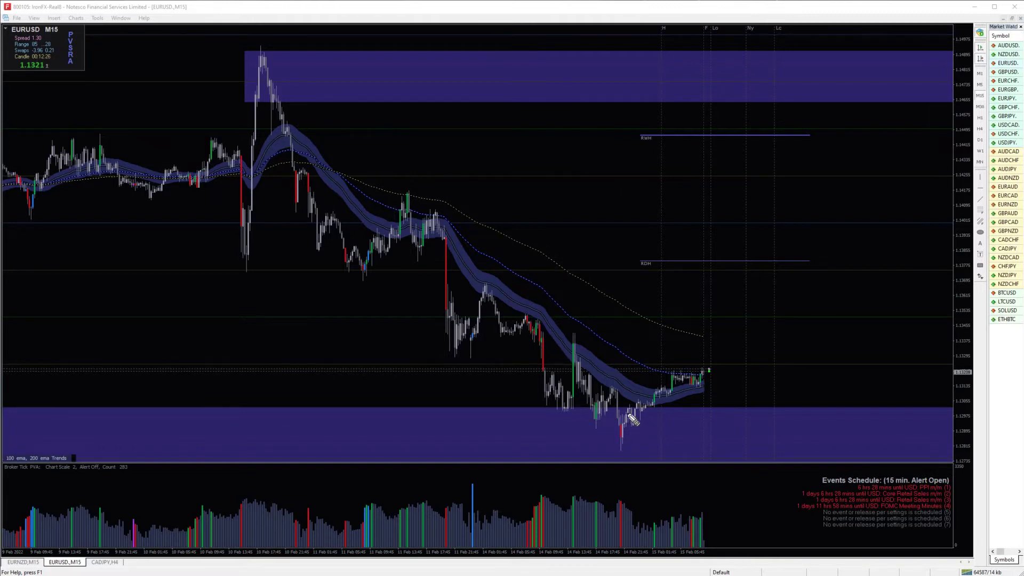
mouse_move(629, 415)
left_mouse_down()
mouse_move(624, 441)
mouse_move(635, 419)
left_mouse_up()
key("e")
left_click(812, 230)
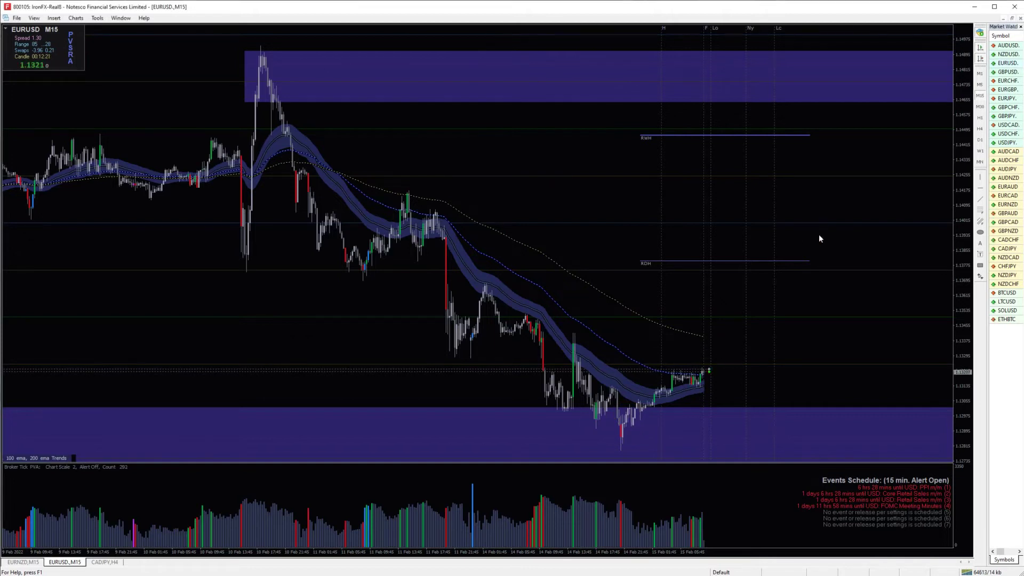
Step: Mark the upper zone's lower edge with a horizontal line across the zoomed-out chart and clear the line
key("plus")
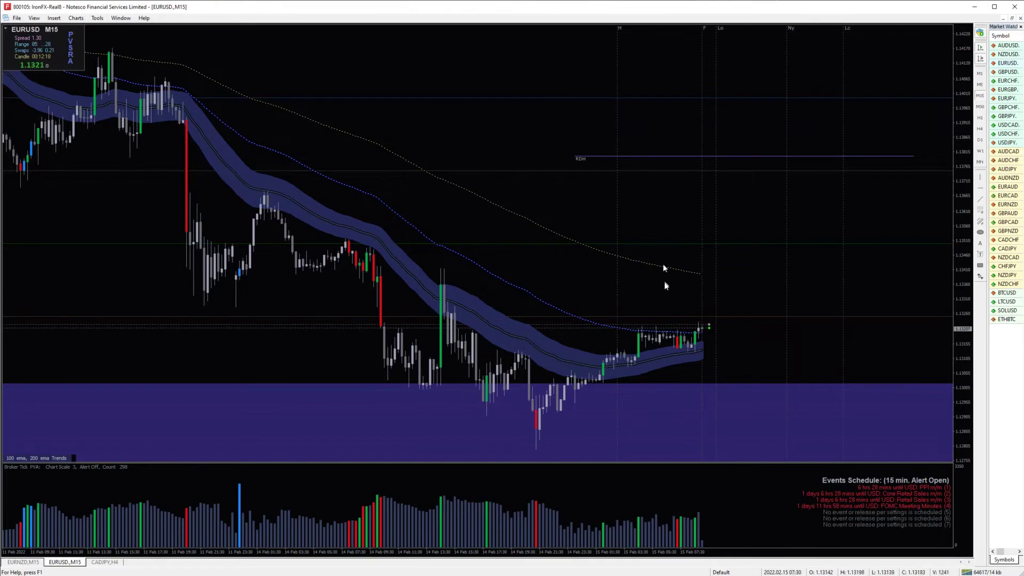
key("minus")
key("minus")
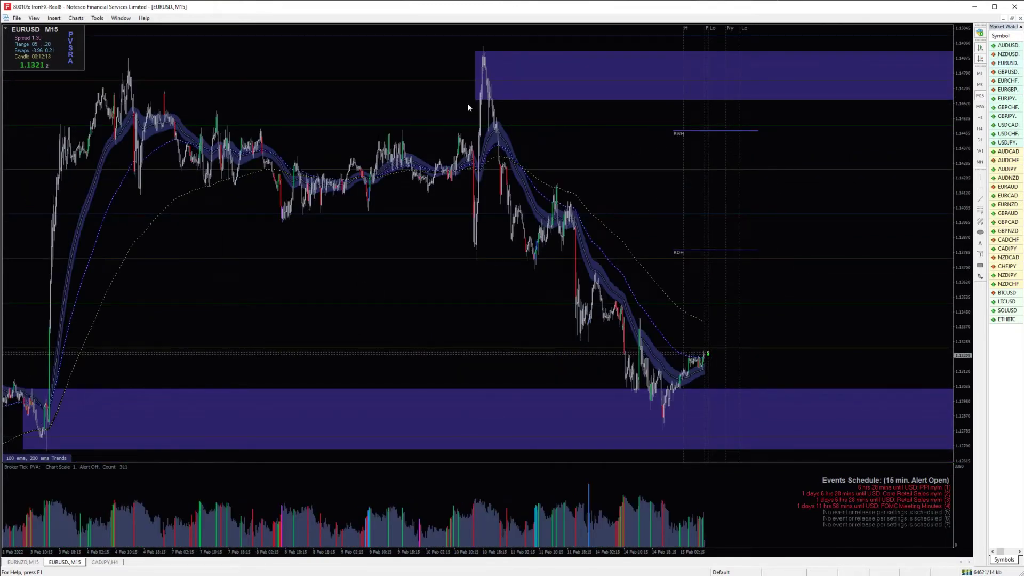
left_click_drag(468, 101, 956, 104)
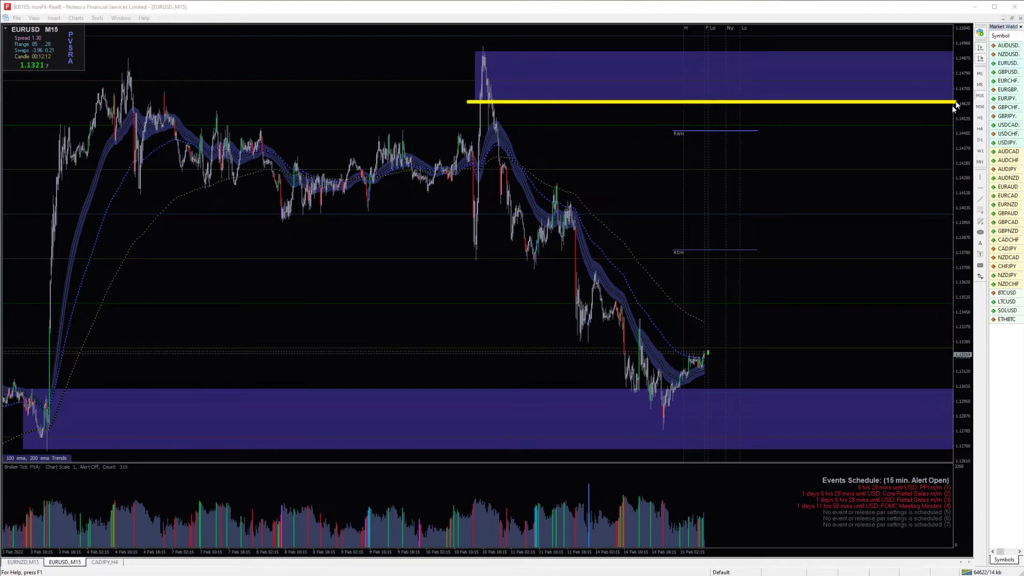
key("Escape")
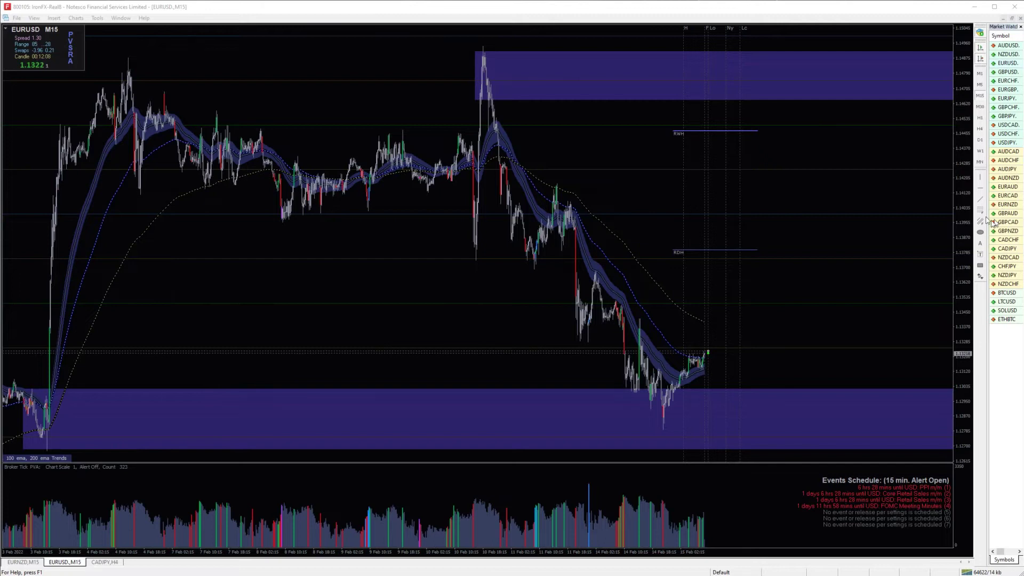
Step: Draw a rectangle zone at the origin of the sharp 11 February drop, just above the RDH line, extending past the latest candle
left_click(981, 266)
left_click(980, 265)
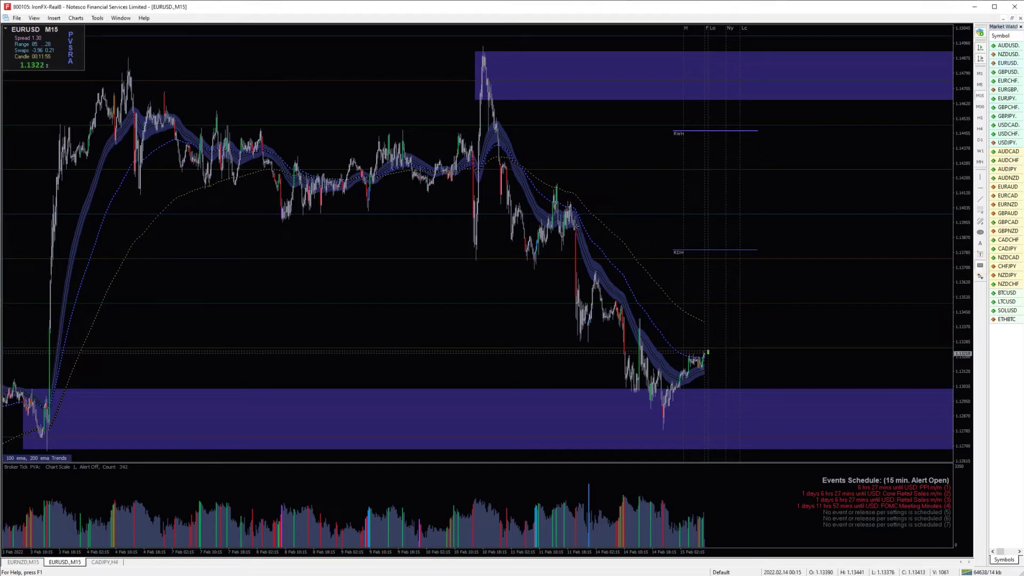
left_click_drag(573, 231, 911, 213)
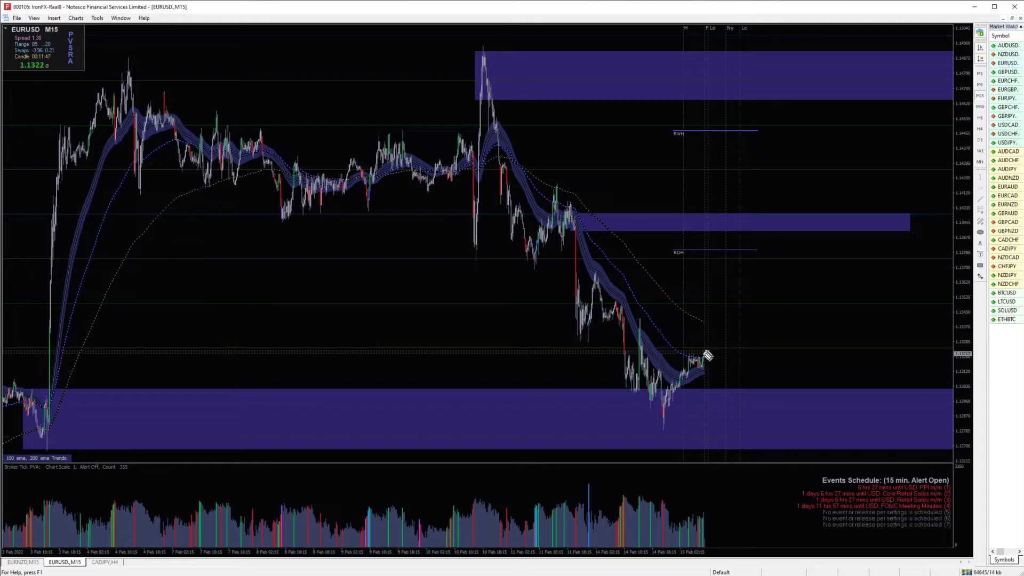
Step: Sketch a rally from the current price into the middle zone followed by a drop through the lower zone, and clear the sketch
mouse_move(699, 359)
left_mouse_down()
mouse_move(733, 299)
mouse_move(739, 258)
mouse_move(762, 261)
mouse_move(761, 218)
mouse_move(797, 255)
left_mouse_up()
mouse_move(837, 363)
left_mouse_down()
mouse_move(846, 411)
mouse_move(872, 457)
mouse_move(887, 448)
left_mouse_up()
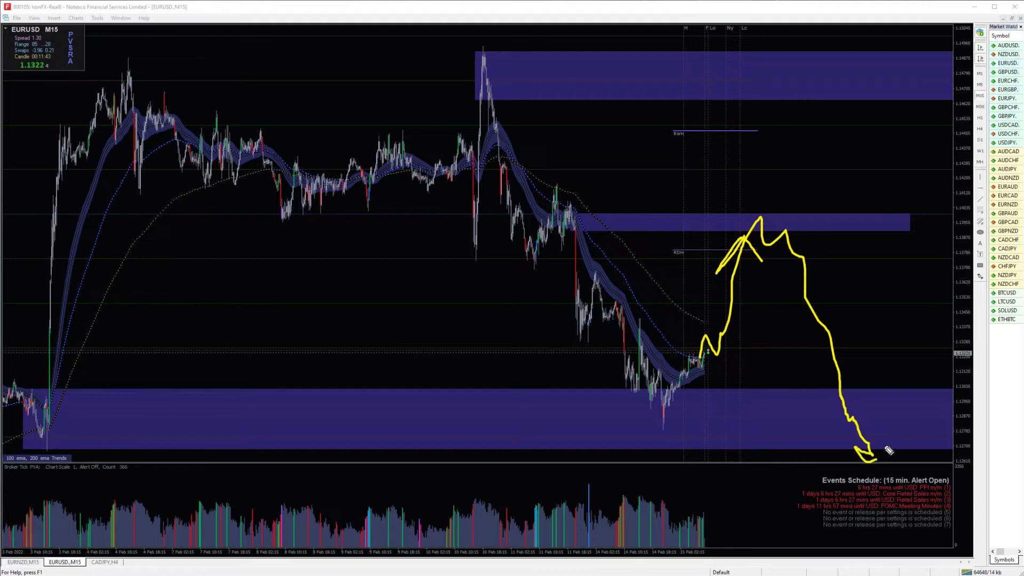
key("Escape")
right_click(812, 304)
left_click(804, 318)
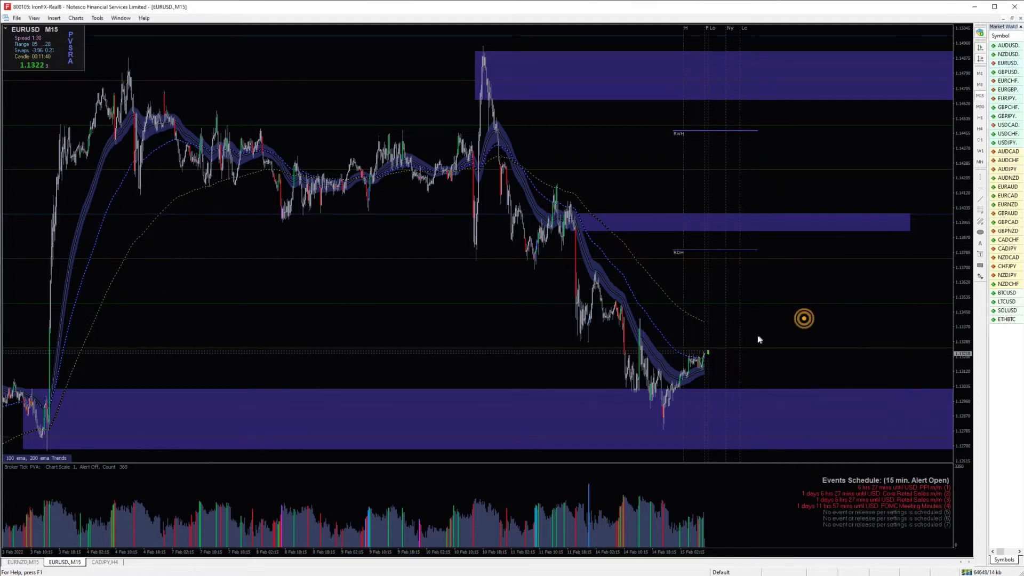
Step: Set the EURUSD chart to the M5 timeframe
left_click_drag(760, 337, 762, 336)
key("plus")
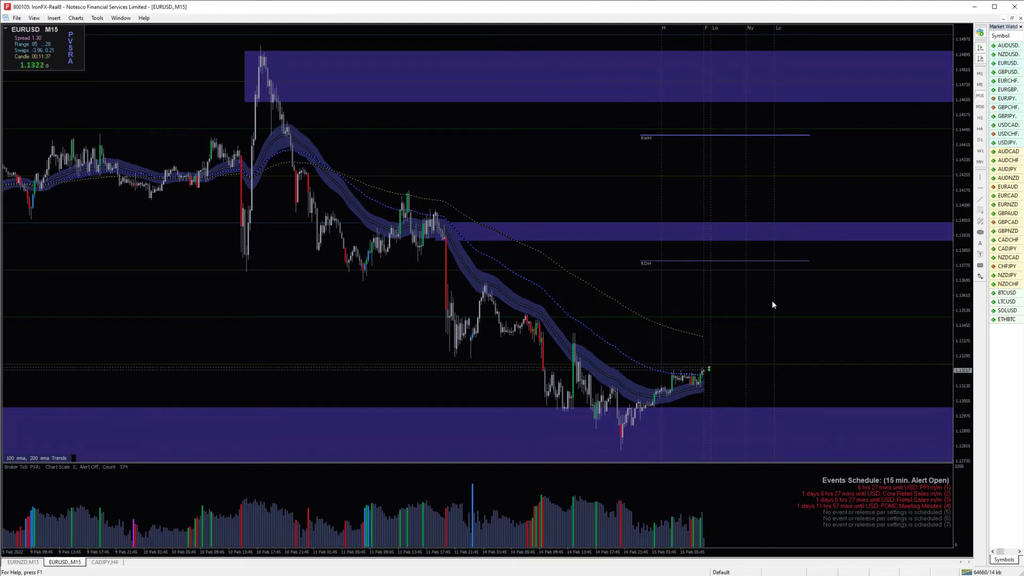
left_click(862, 209)
key("Return")
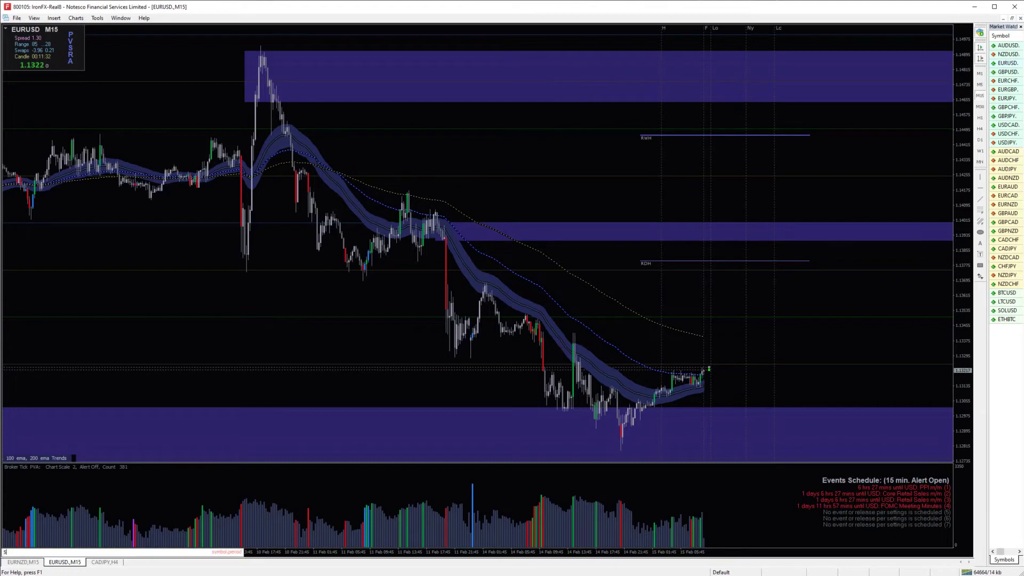
key("Escape")
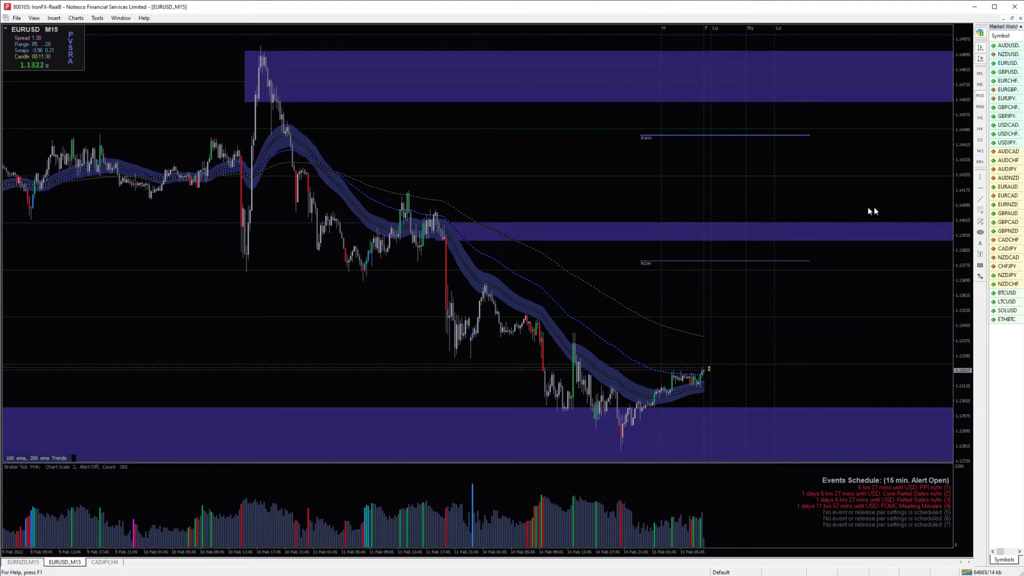
key("Return")
type("5")
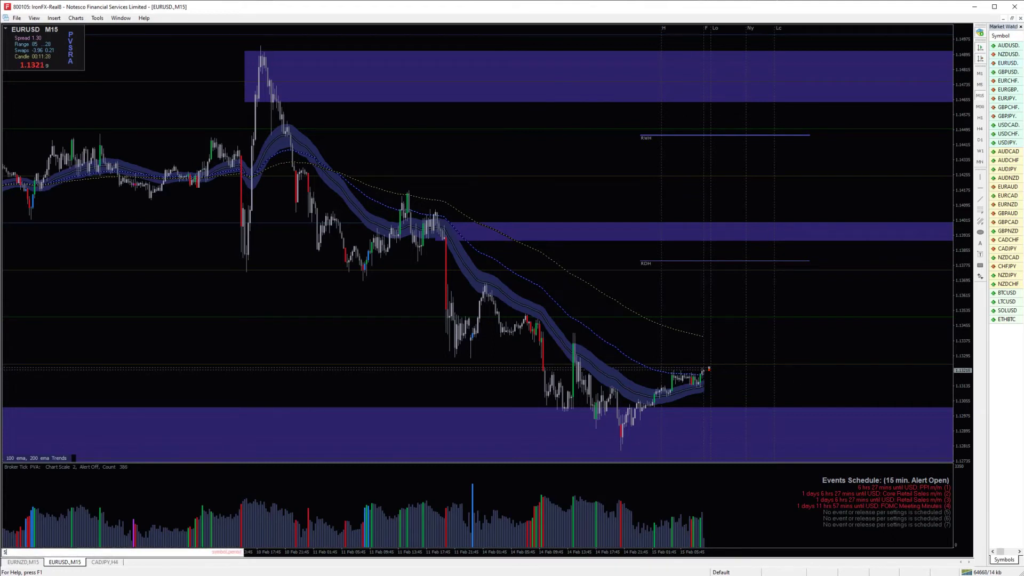
key("Return")
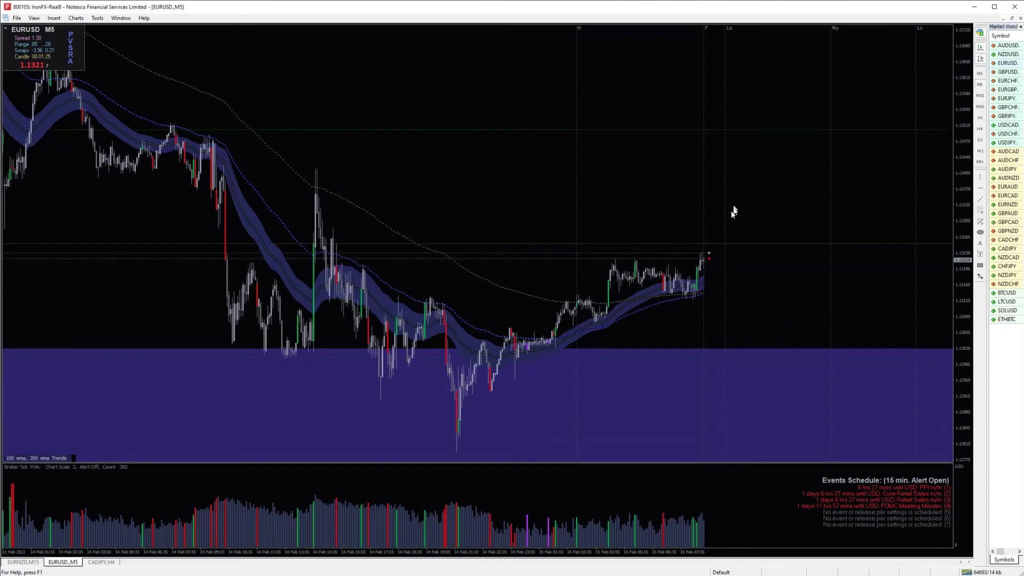
Step: Point an arrow at the F session marker, box the stretch between the F and first Lo markers, and clear both annotations
left_click_drag(673, 75, 701, 42)
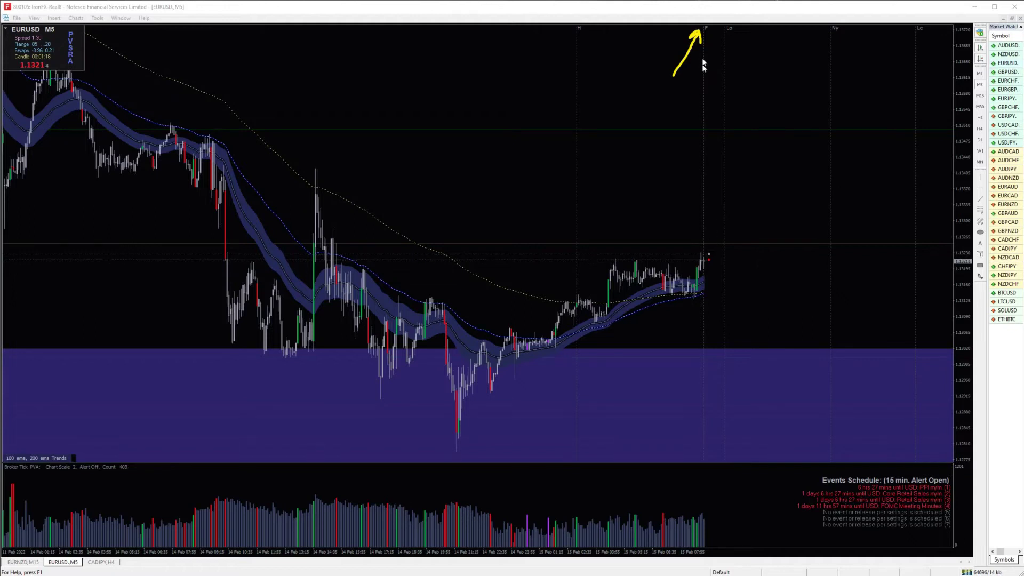
mouse_move(704, 31)
left_mouse_down()
mouse_move(718, 102)
mouse_move(725, 361)
left_mouse_up()
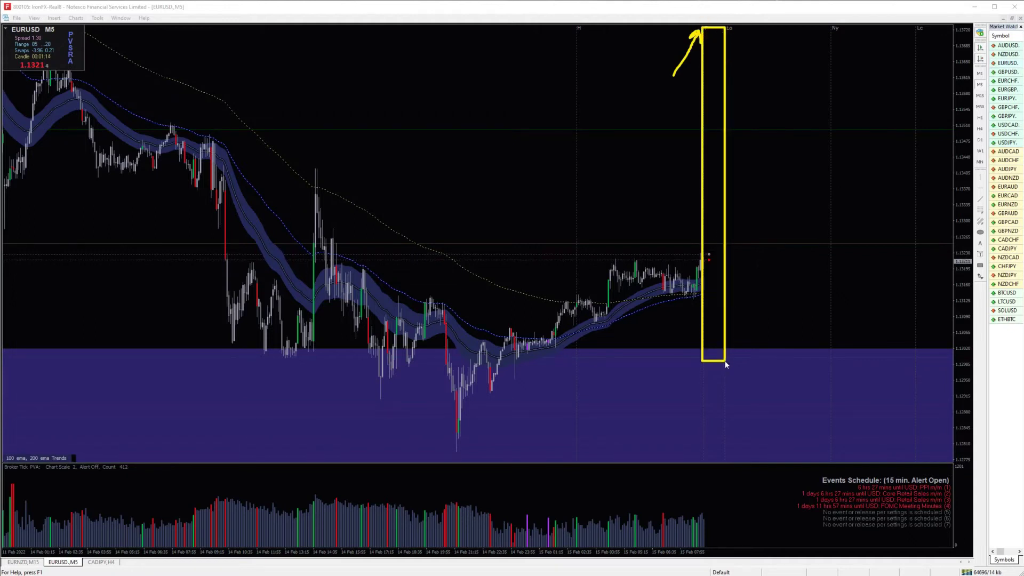
key("Escape")
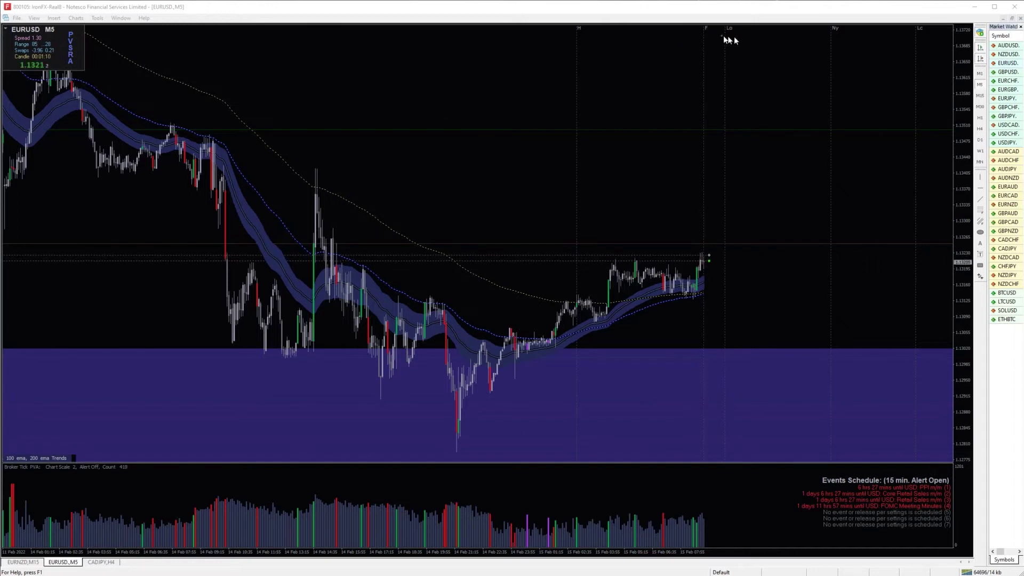
Step: Box the three session labels ahead of price and the range between the H and F markers, and clear the boxes
left_click_drag(721, 21, 746, 36)
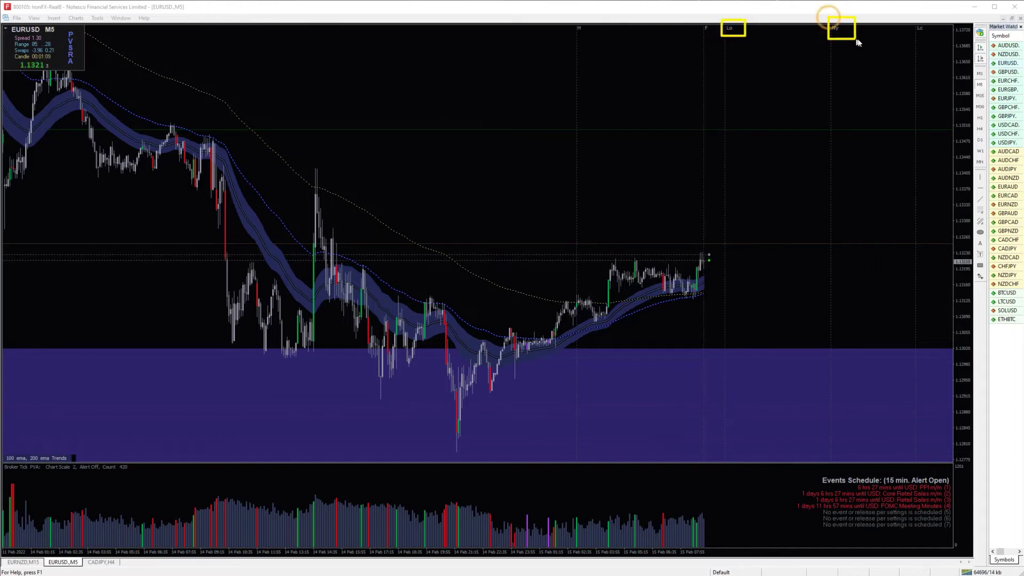
left_click_drag(910, 22, 932, 35)
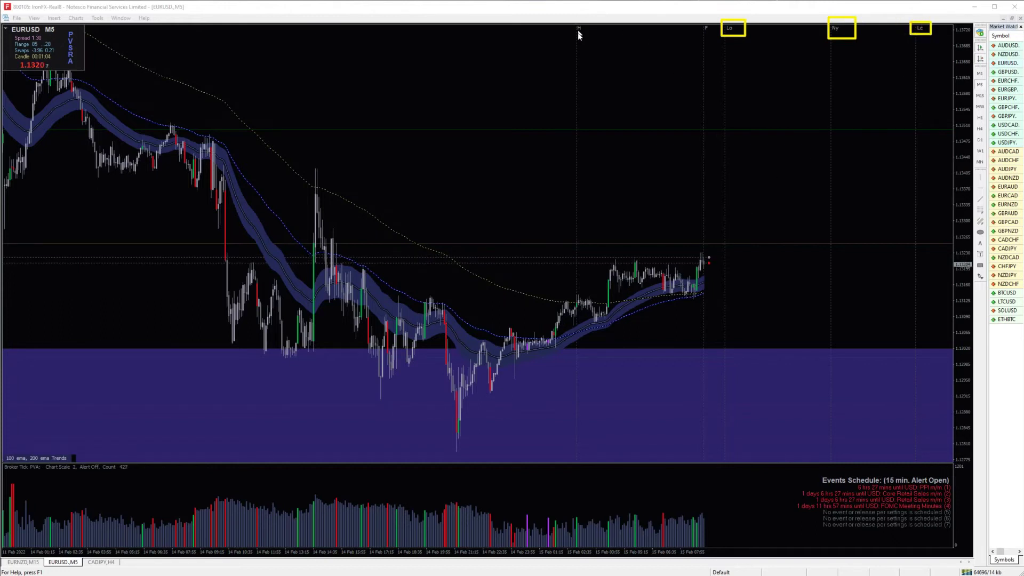
left_click_drag(576, 23, 701, 459)
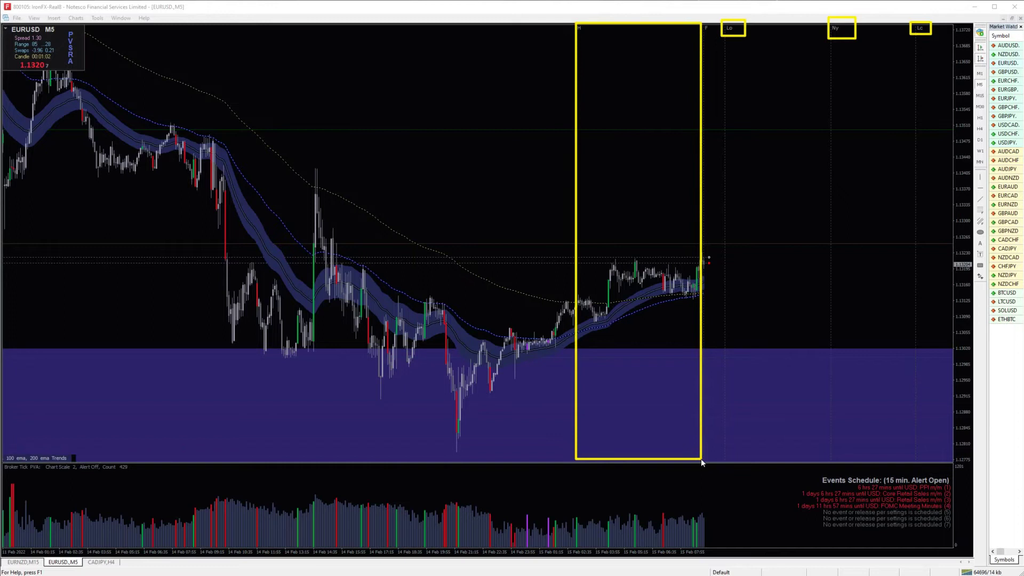
key("Escape")
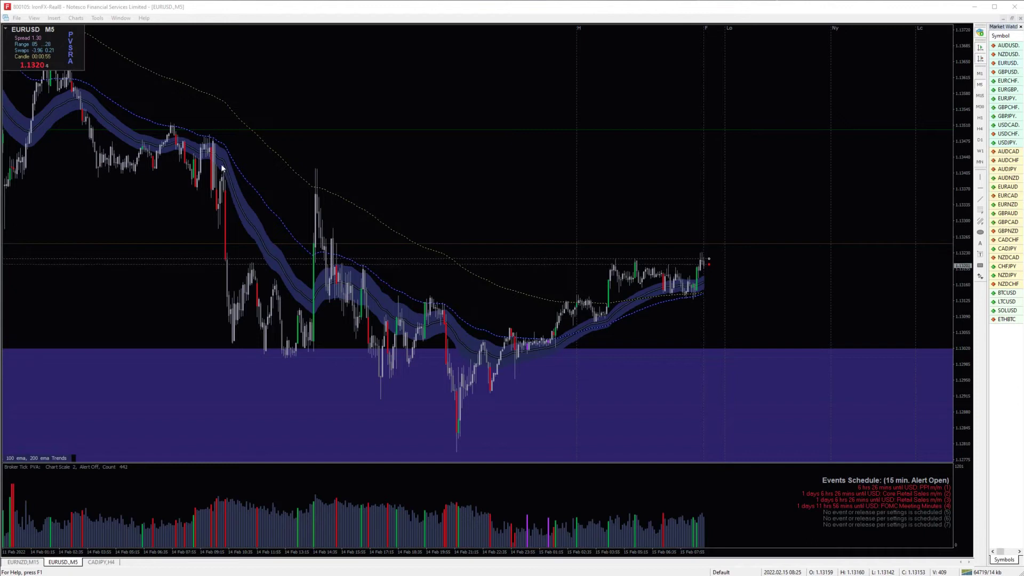
Step: Frame the price action from the 14 February drop onward and circle its coloured volume candles along the lows and the recovery
mouse_move(221, 165)
left_mouse_down()
mouse_move(561, 457)
mouse_move(794, 454)
left_mouse_up()
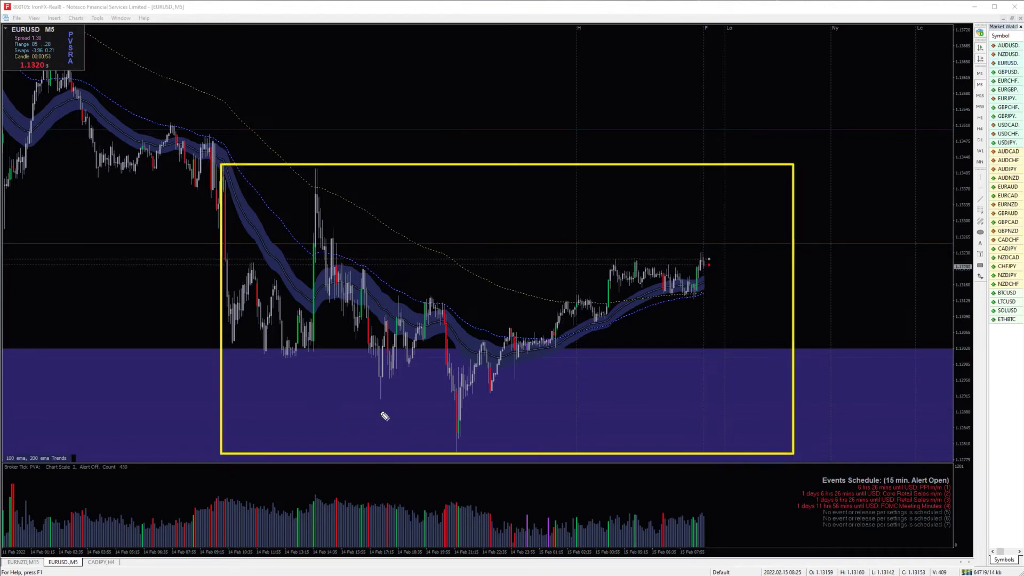
mouse_move(255, 282)
left_mouse_down()
mouse_move(263, 307)
mouse_move(255, 279)
left_mouse_up()
mouse_move(292, 316)
left_mouse_down()
mouse_move(284, 341)
mouse_move(295, 342)
left_mouse_up()
left_click(376, 320)
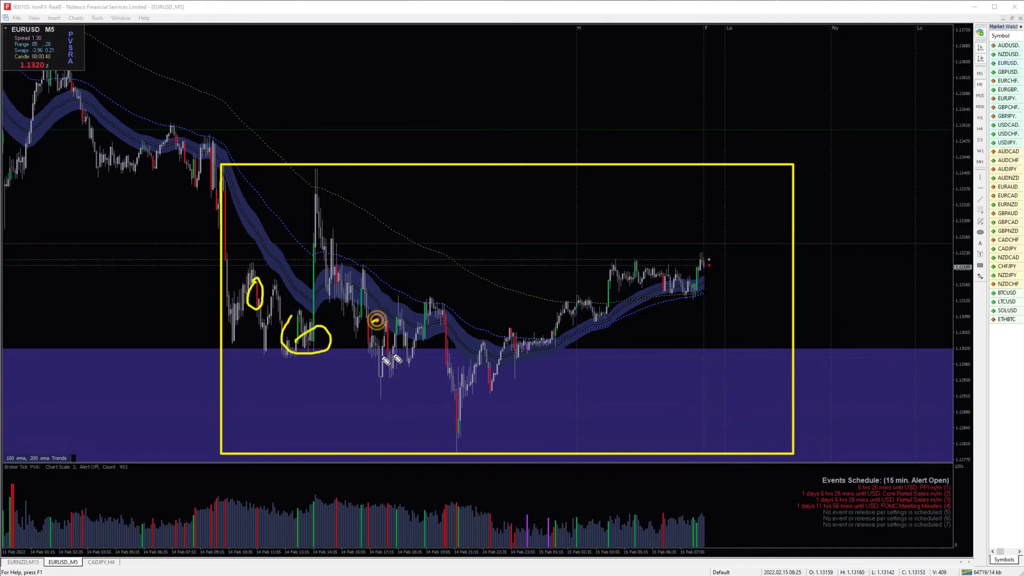
left_click_drag(385, 361, 399, 335)
mouse_move(460, 393)
left_mouse_down()
mouse_move(465, 441)
mouse_move(455, 415)
left_mouse_up()
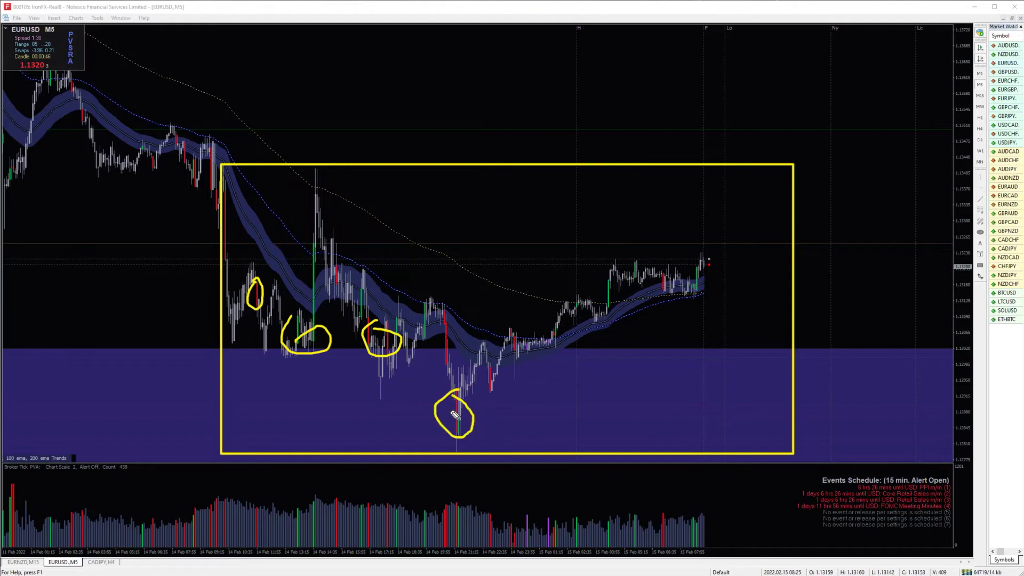
mouse_move(490, 364)
left_mouse_down()
mouse_move(483, 392)
mouse_move(511, 337)
left_mouse_up()
left_click(502, 337)
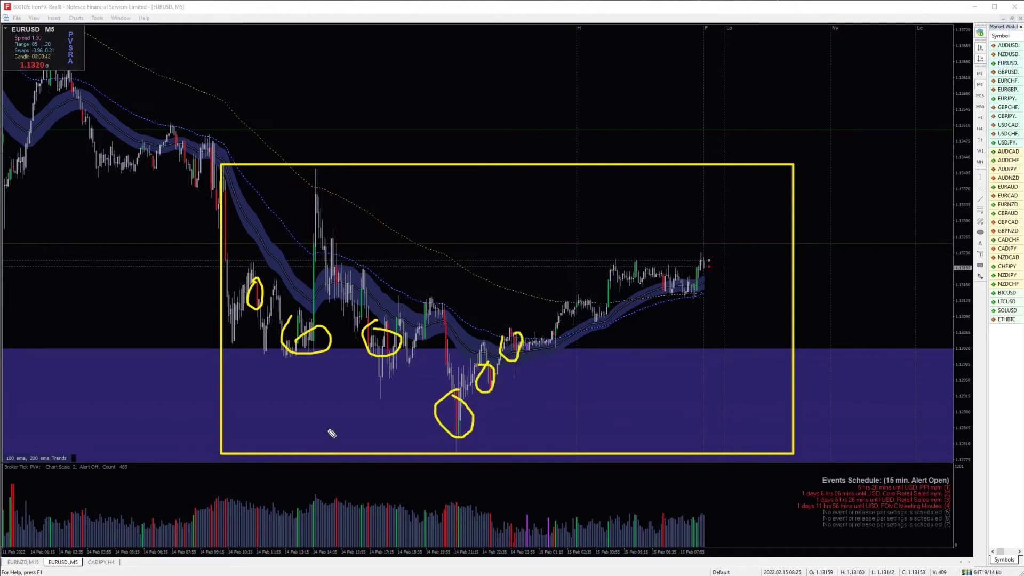
Step: Link the first circled candle to the volume bars, circle further lows and highs, sketch a drop after the recovery, and clear everything
left_click_drag(258, 308, 241, 473)
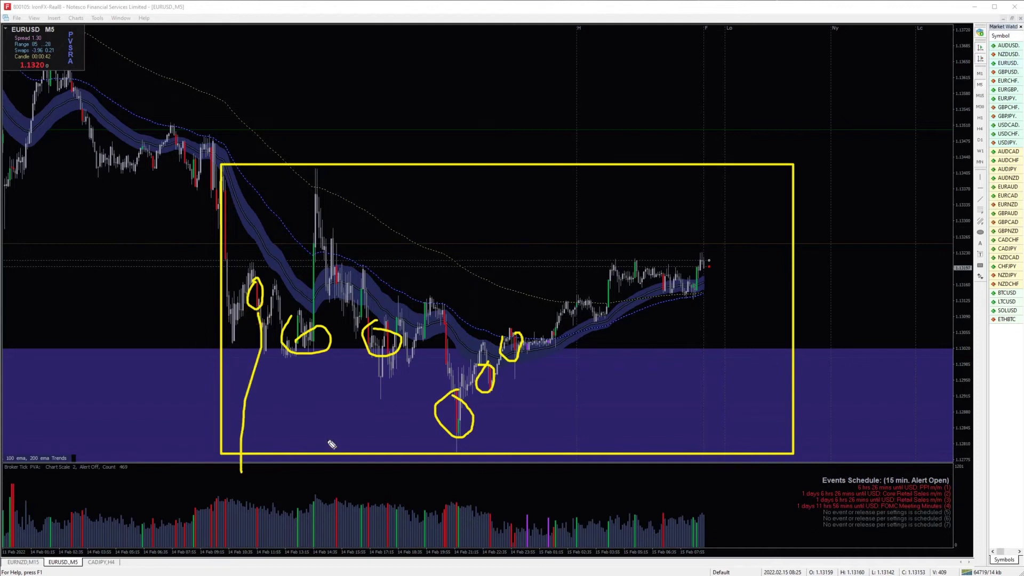
left_click_drag(310, 480, 329, 487)
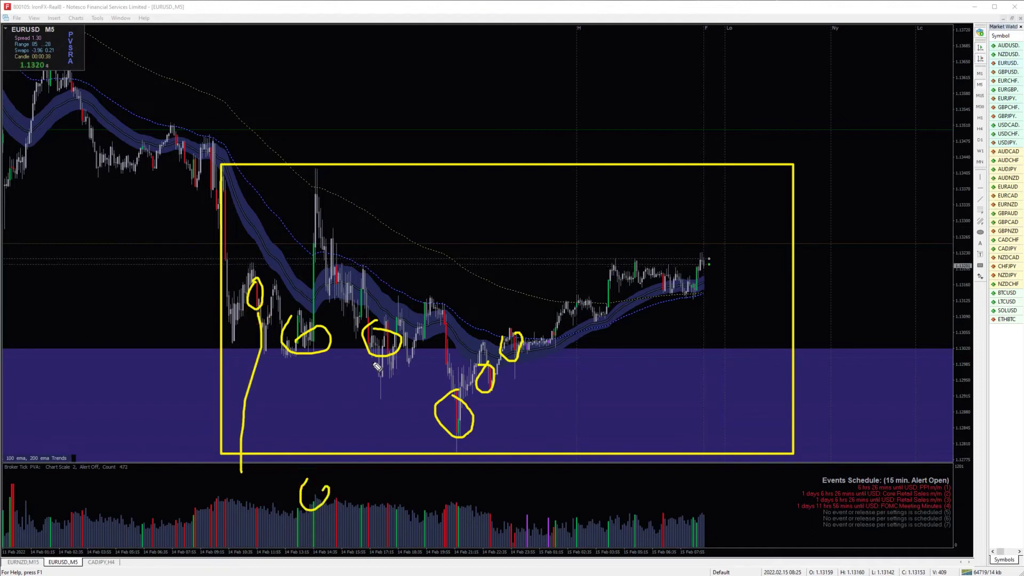
left_click_drag(372, 362, 400, 355)
mouse_move(458, 415)
left_mouse_down()
mouse_move(472, 427)
mouse_move(458, 412)
left_mouse_up()
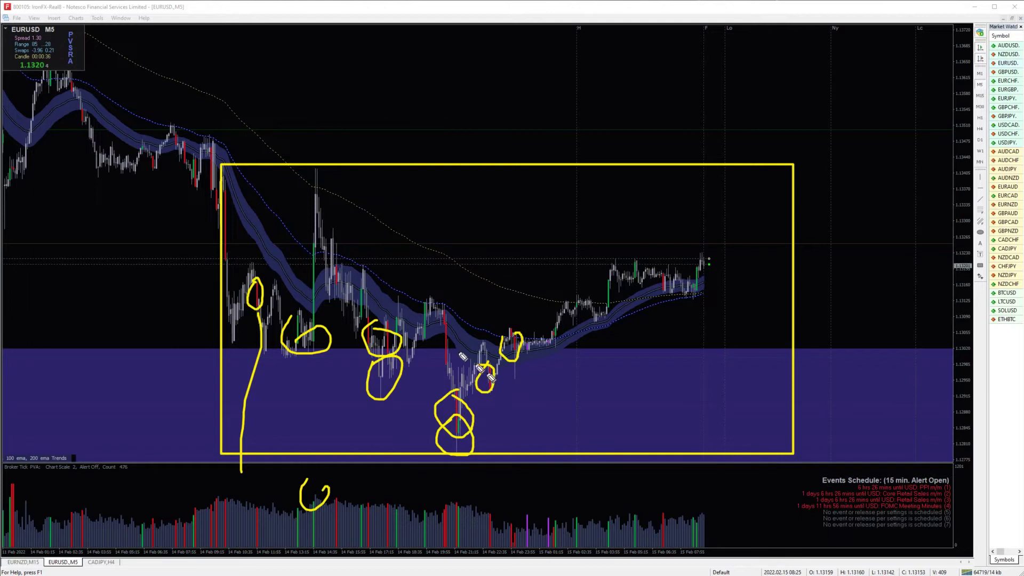
left_click_drag(316, 190, 313, 187)
left_click_drag(429, 283, 428, 295)
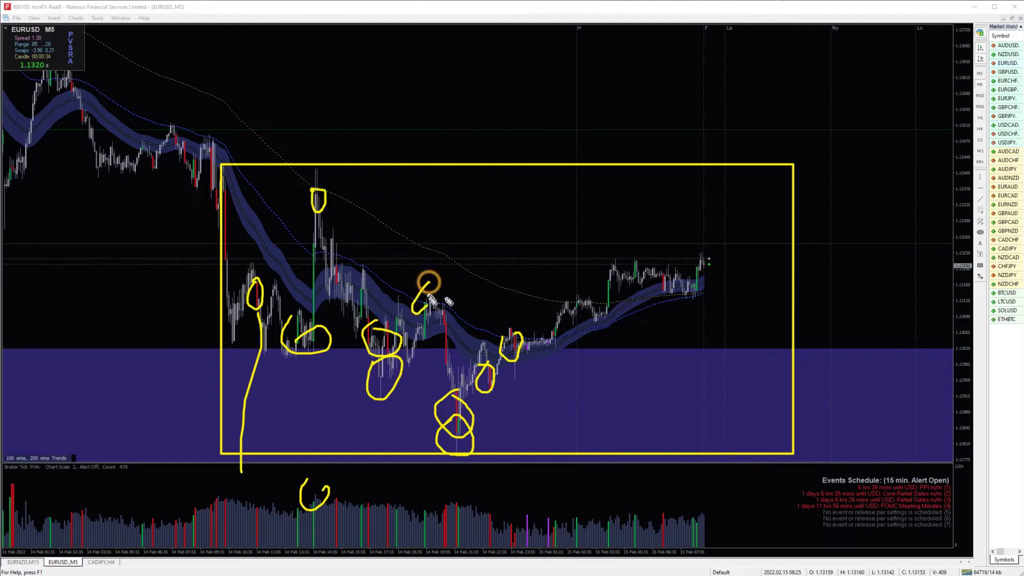
mouse_move(560, 304)
left_mouse_down()
mouse_move(566, 292)
mouse_move(562, 306)
left_mouse_up()
mouse_move(620, 255)
left_mouse_down()
mouse_move(608, 277)
mouse_move(693, 412)
mouse_move(696, 456)
left_mouse_up()
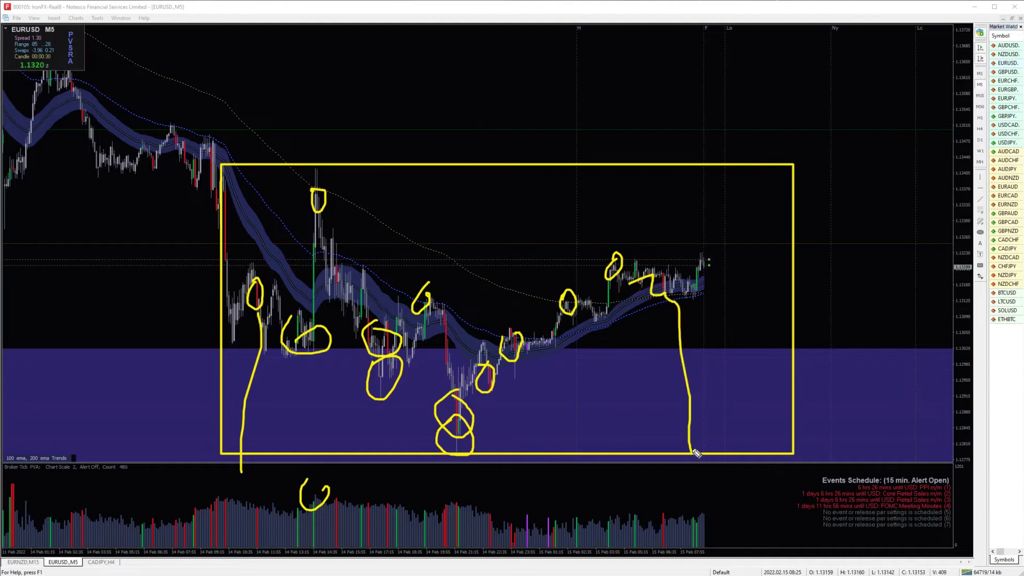
key("Escape")
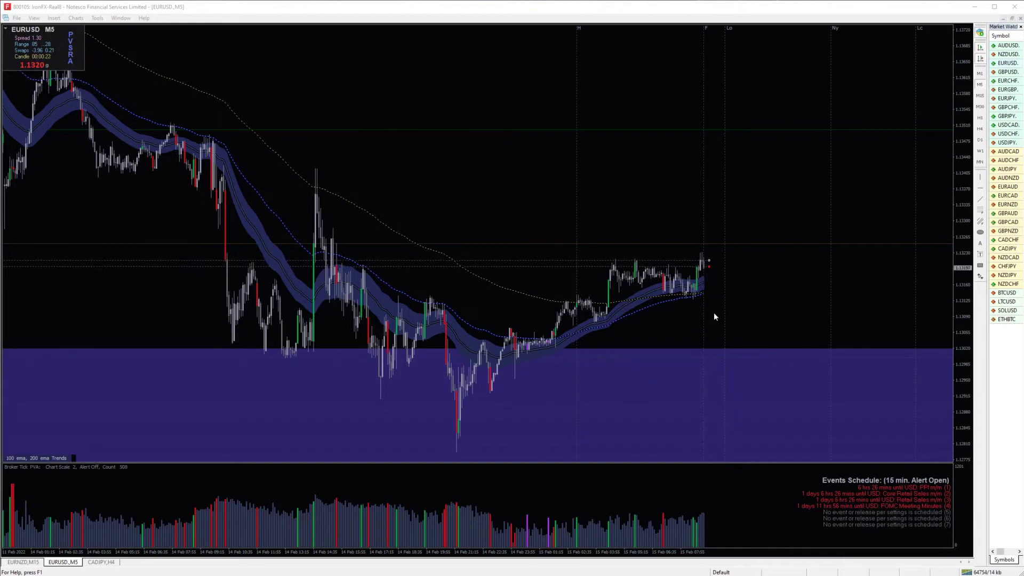
Step: Draw a descending trend line from the 11 February high along the 14 February spike high, extending past the latest candle
left_click(981, 267)
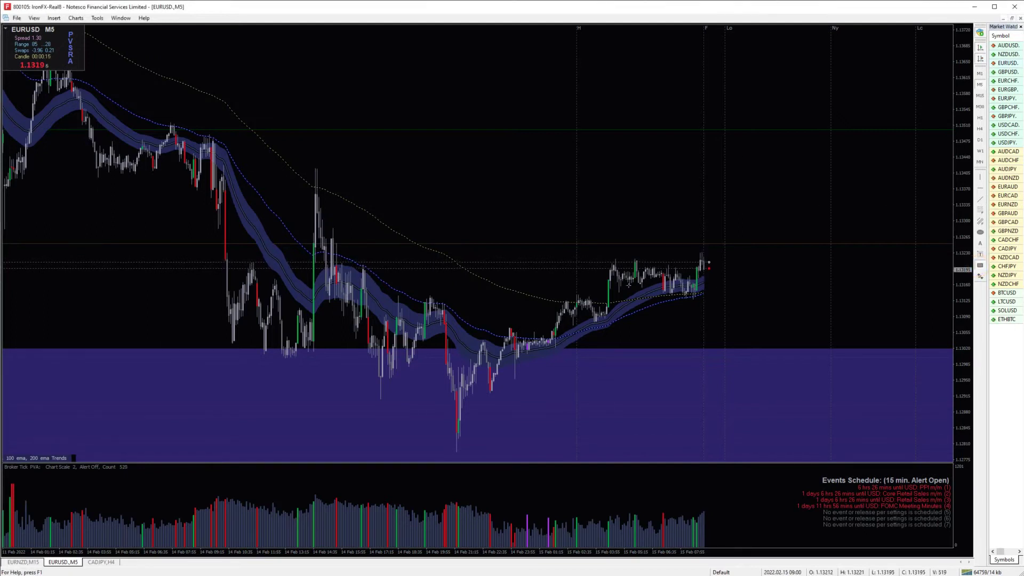
left_click(980, 199)
key("minus")
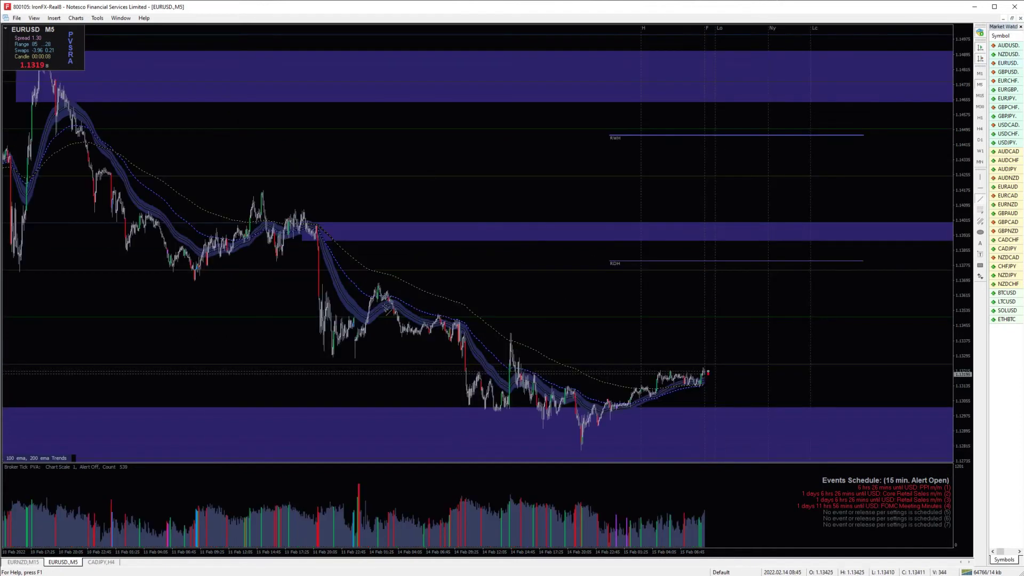
left_click(302, 209)
mouse_move(705, 406)
left_mouse_down()
mouse_move(726, 422)
mouse_move(731, 462)
left_mouse_up()
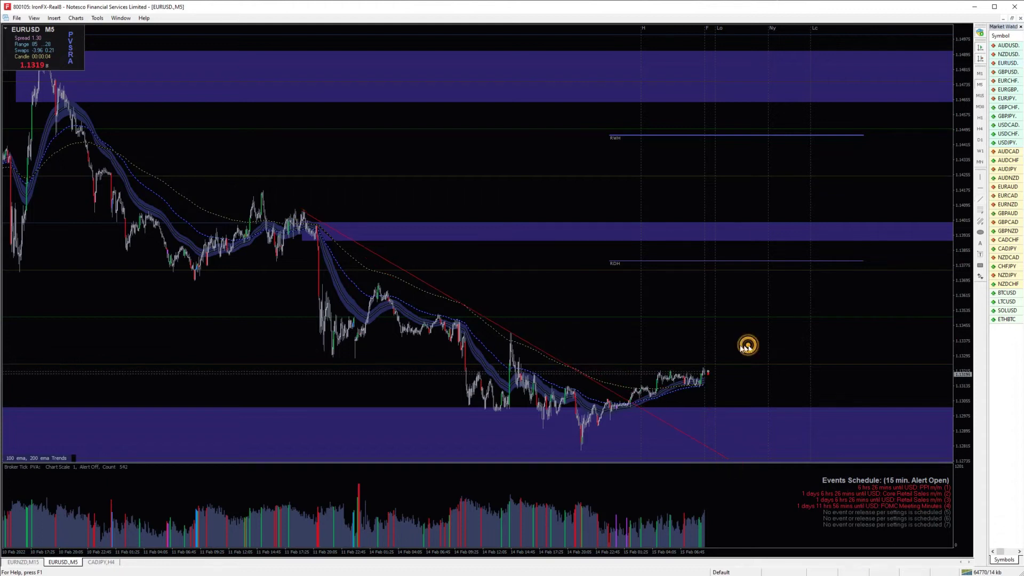
Step: Draw a small rectangle zone where price broke the trend line, directly above the lower zone, extending past the latest candle
key("plus")
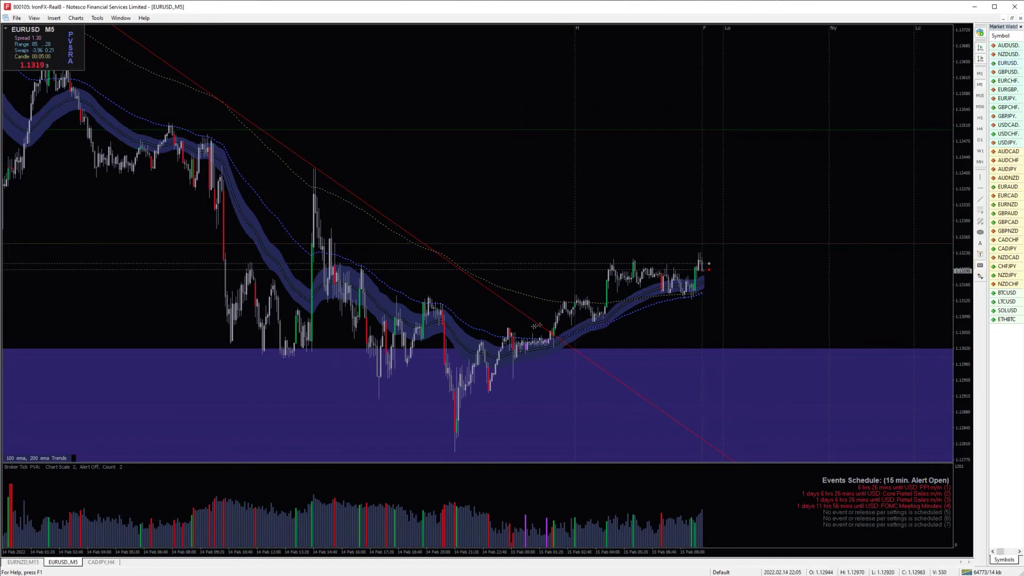
mouse_move(552, 325)
left_mouse_down()
mouse_move(644, 353)
mouse_move(782, 348)
left_mouse_up()
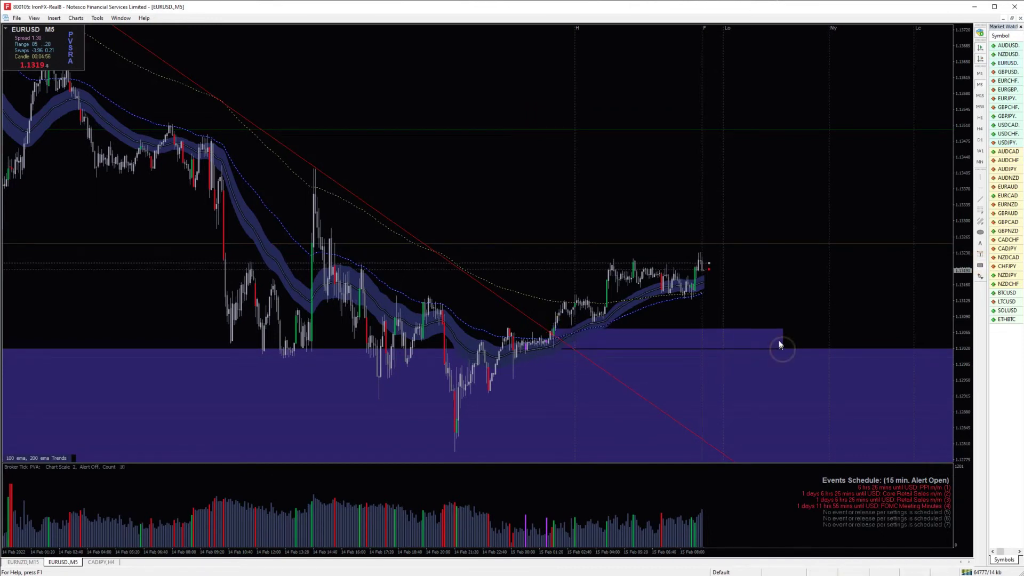
right_click(817, 350)
left_click(818, 319)
Step: Set the chart to the M15 timeframe and delete the large lower demand zone
key("minus")
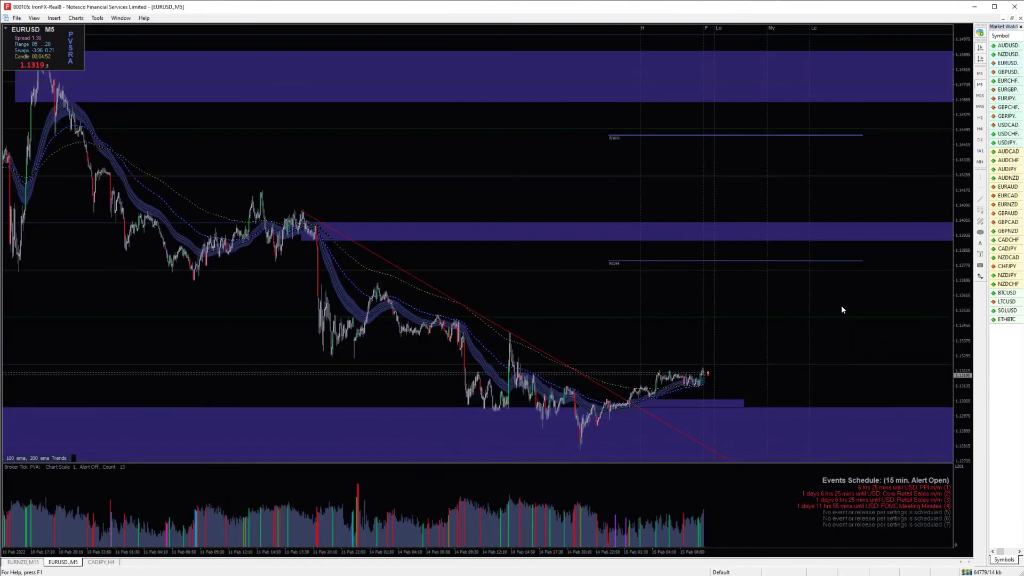
left_click(742, 287)
left_click(981, 95)
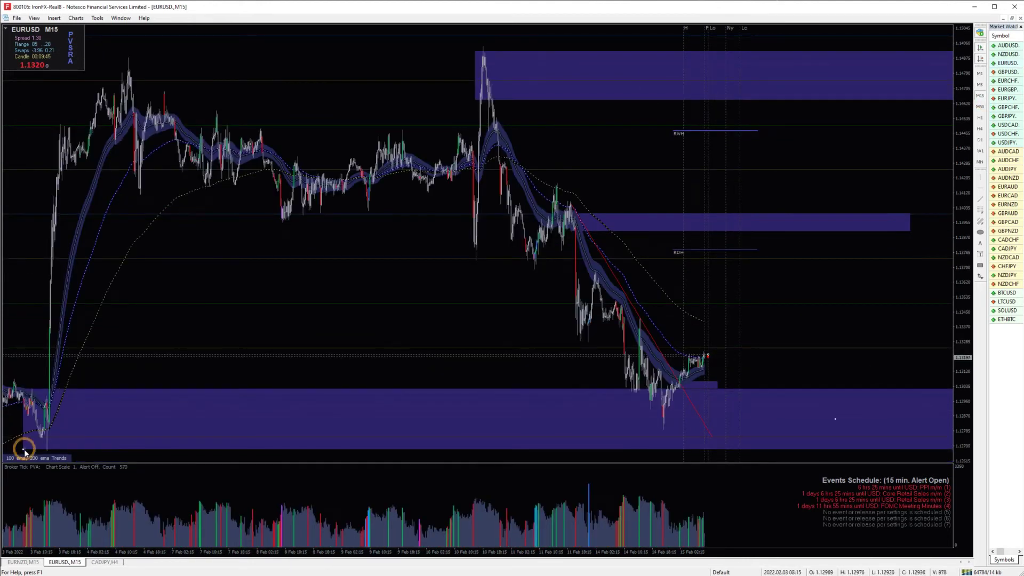
key("Delete")
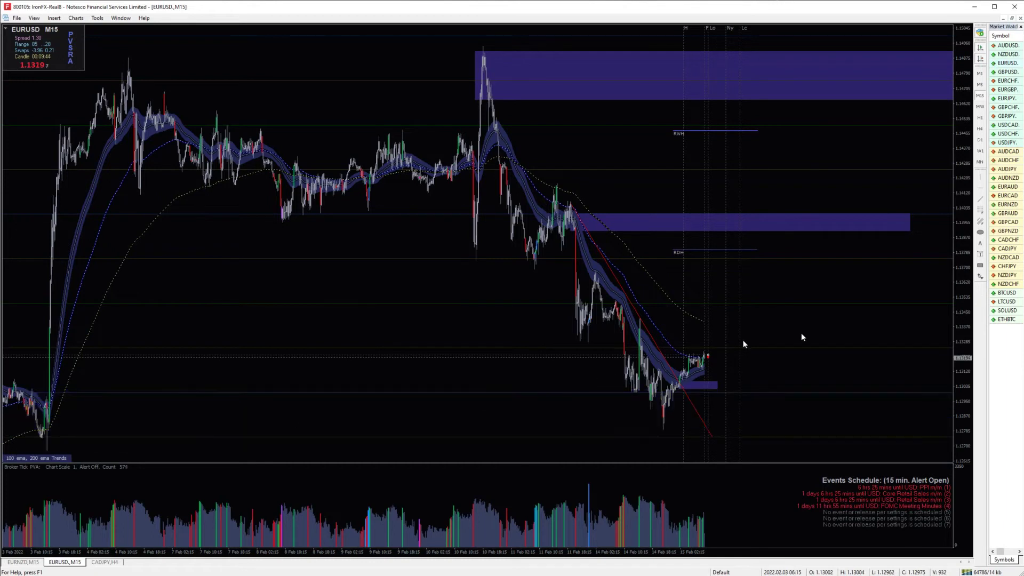
Step: Sketch a dip from the current price into the small zone followed by a rally above the recent high, and clear the sketch
key("plus")
key("plus")
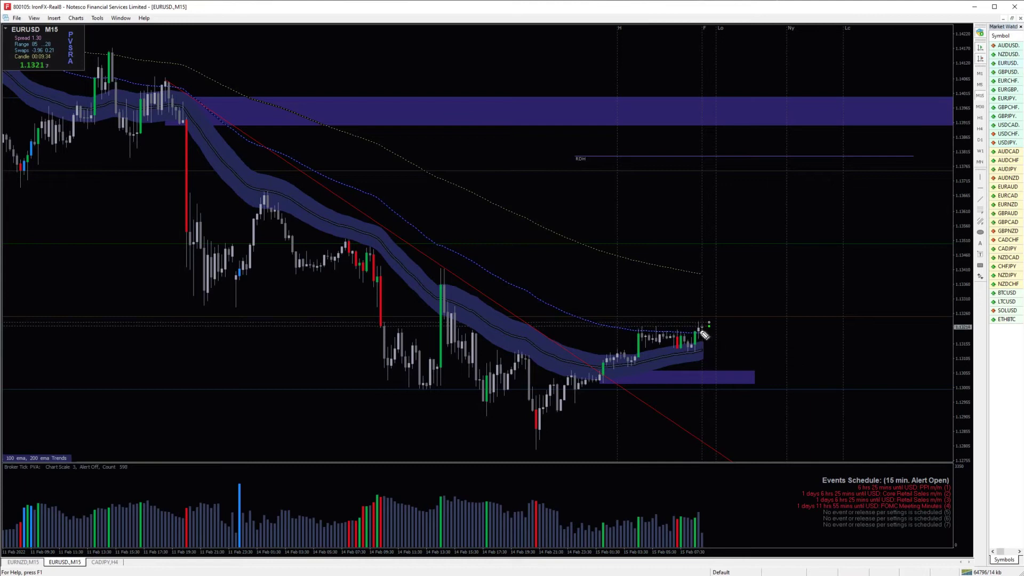
mouse_move(704, 334)
left_mouse_down()
mouse_move(717, 371)
mouse_move(733, 297)
left_mouse_up()
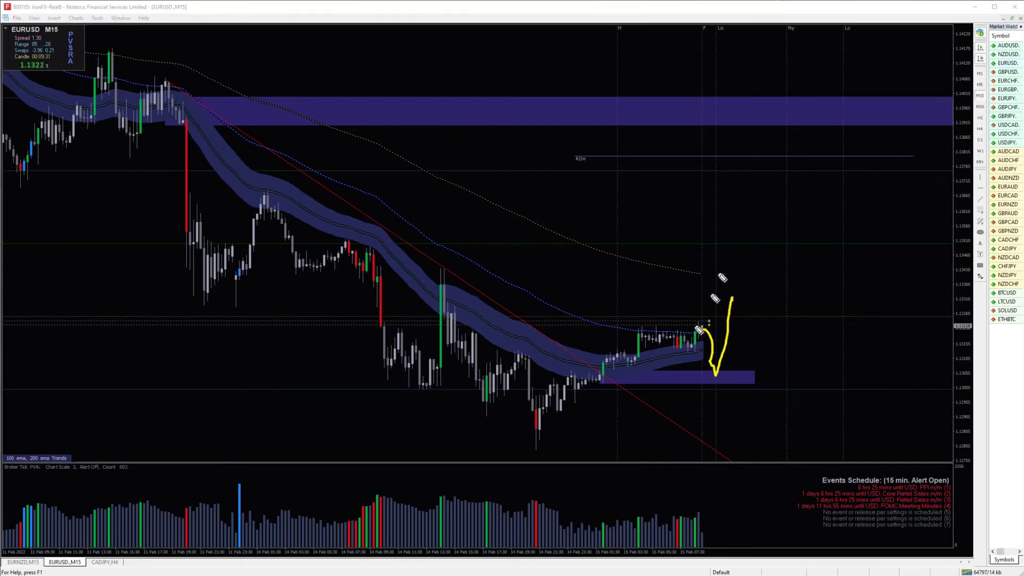
key("Escape")
Step: Show the list of open trades and write "$2000 = 0.01" across the chart, underlining 0.01 twice
left_click(277, 393)
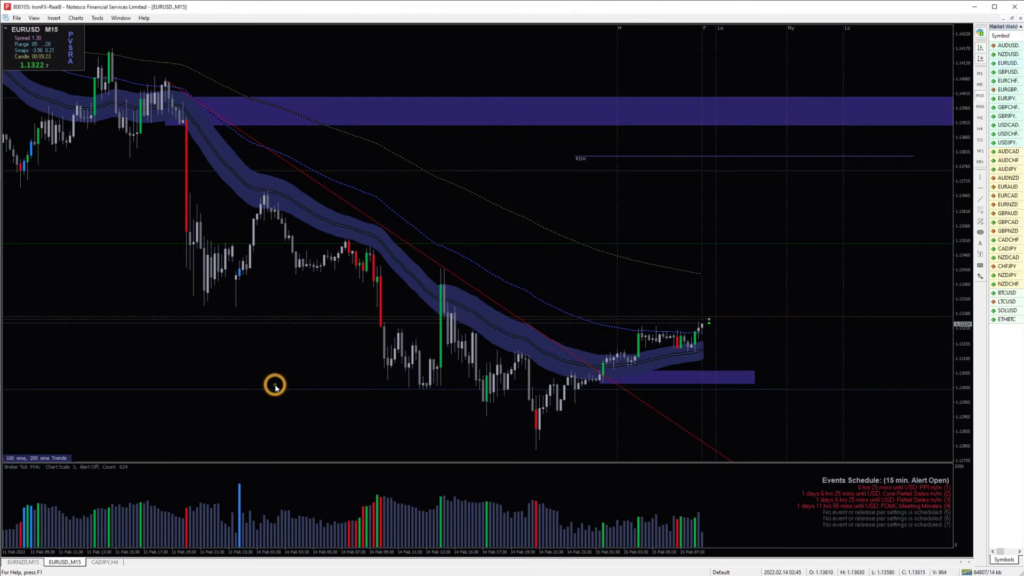
key("ctrl+t")
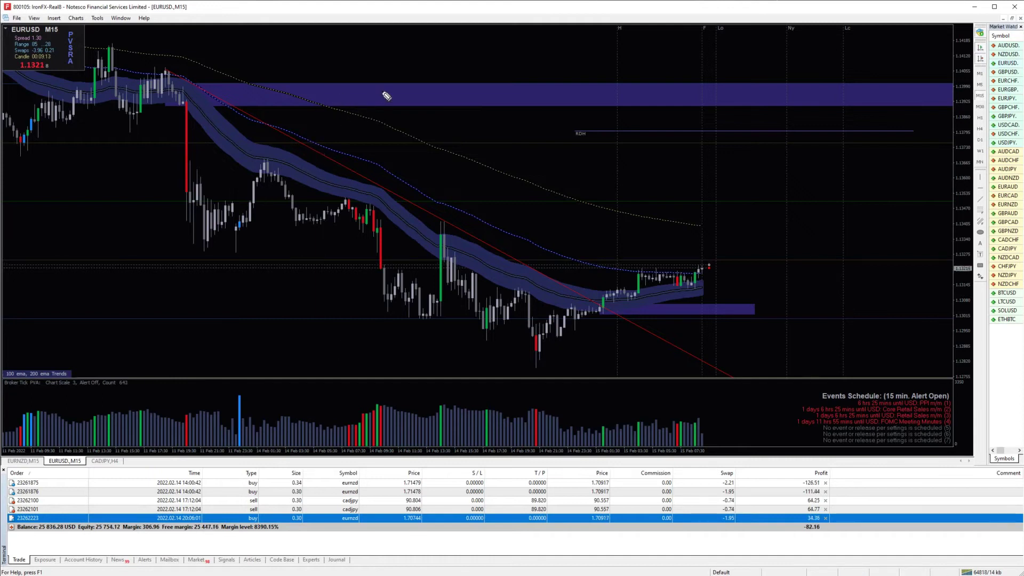
left_click(393, 81)
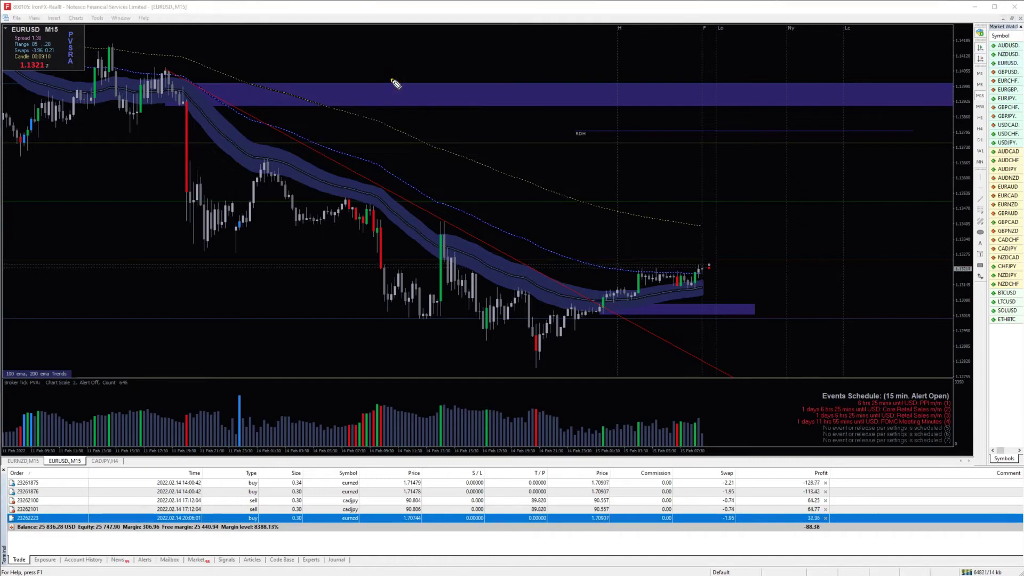
left_click_drag(393, 80, 430, 116)
mouse_move(456, 52)
left_mouse_down()
mouse_move(504, 111)
mouse_move(528, 50)
mouse_move(578, 93)
mouse_move(571, 48)
left_mouse_up()
mouse_move(361, 45)
left_mouse_down()
mouse_move(354, 69)
mouse_move(318, 102)
left_mouse_up()
left_click_drag(378, 22, 341, 109)
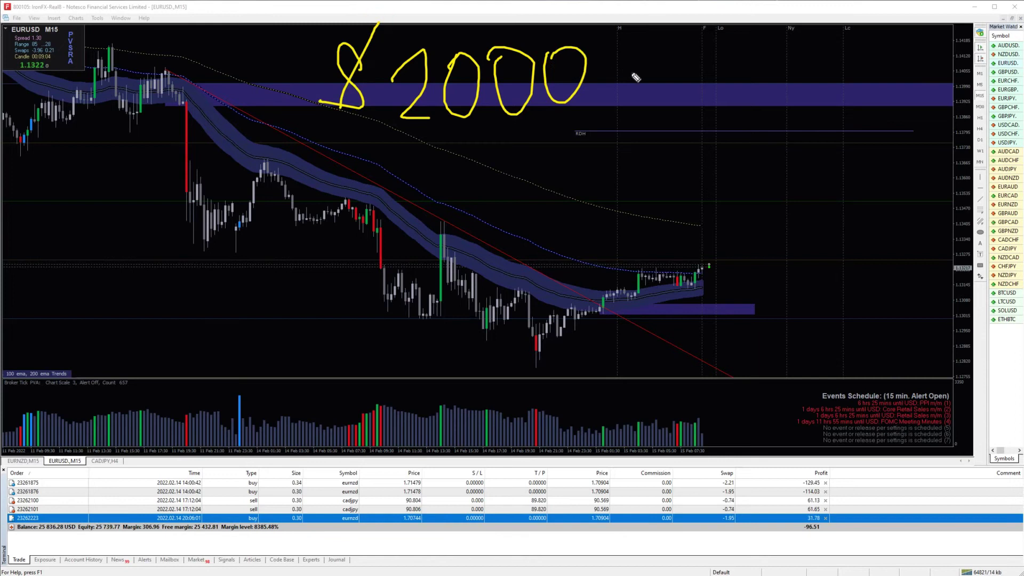
mouse_move(600, 75)
left_mouse_down()
mouse_move(654, 82)
mouse_move(670, 62)
mouse_move(750, 61)
mouse_move(799, 98)
left_mouse_up()
left_click_drag(671, 116, 860, 102)
left_click_drag(691, 127, 863, 111)
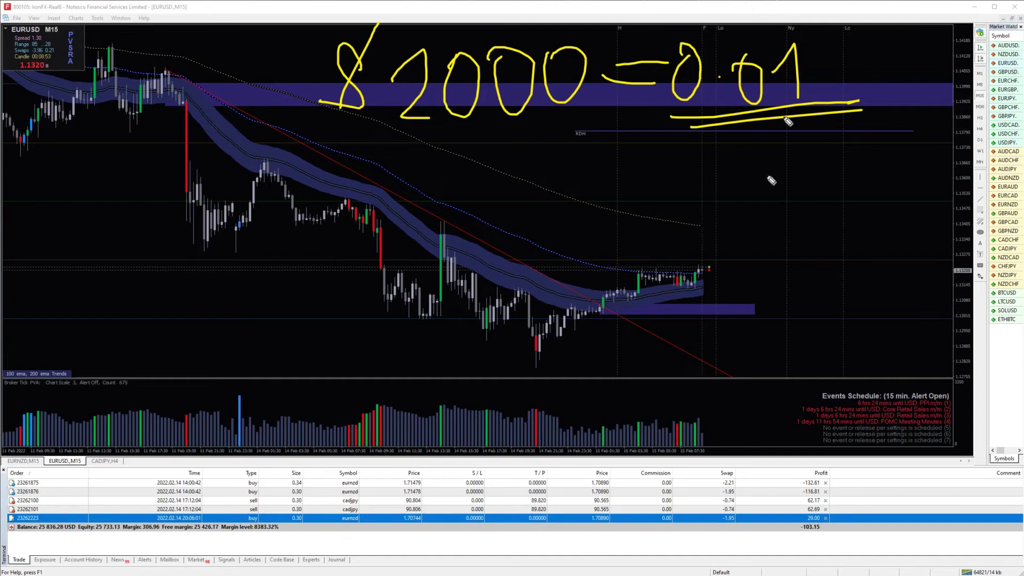
Step: Sketch a dashed path dipping around the small zone and rallying to the RDH line, and clear all handwritten annotations
left_click_drag(705, 298, 736, 300)
left_click_drag(715, 321, 753, 341)
left_click_drag(757, 343, 779, 327)
left_click_drag(782, 303, 784, 302)
left_click_drag(793, 297, 801, 254)
left_click_drag(802, 208, 811, 172)
left_click_drag(809, 139, 817, 133)
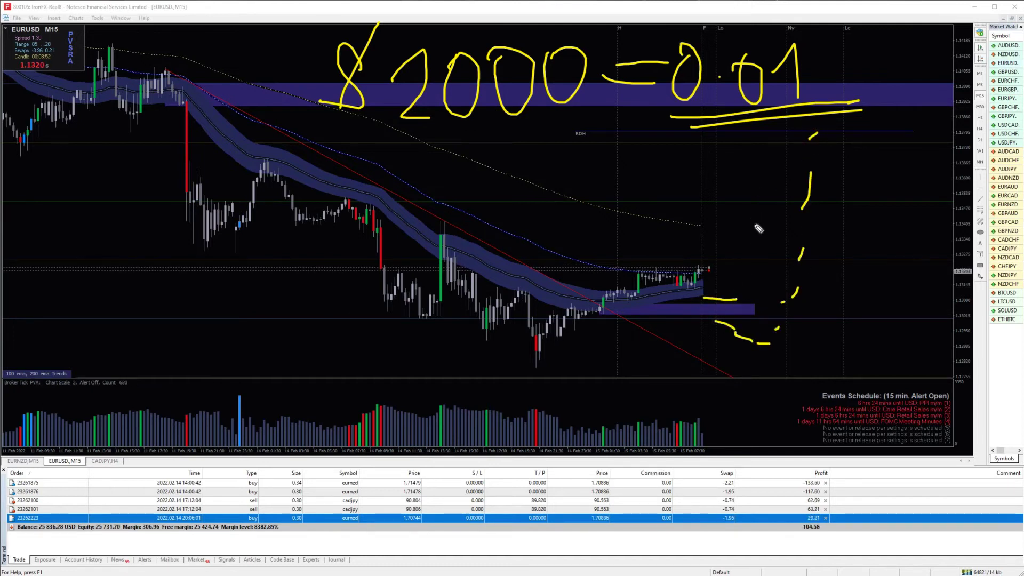
key("Escape")
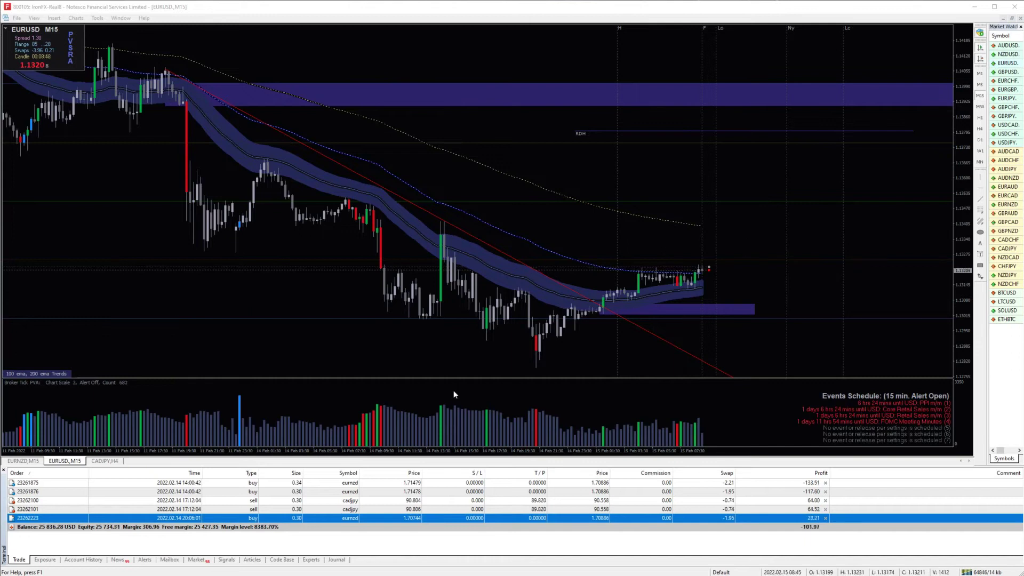
Step: Show the closed trades in the account history, limited to the last month
left_click(98, 559)
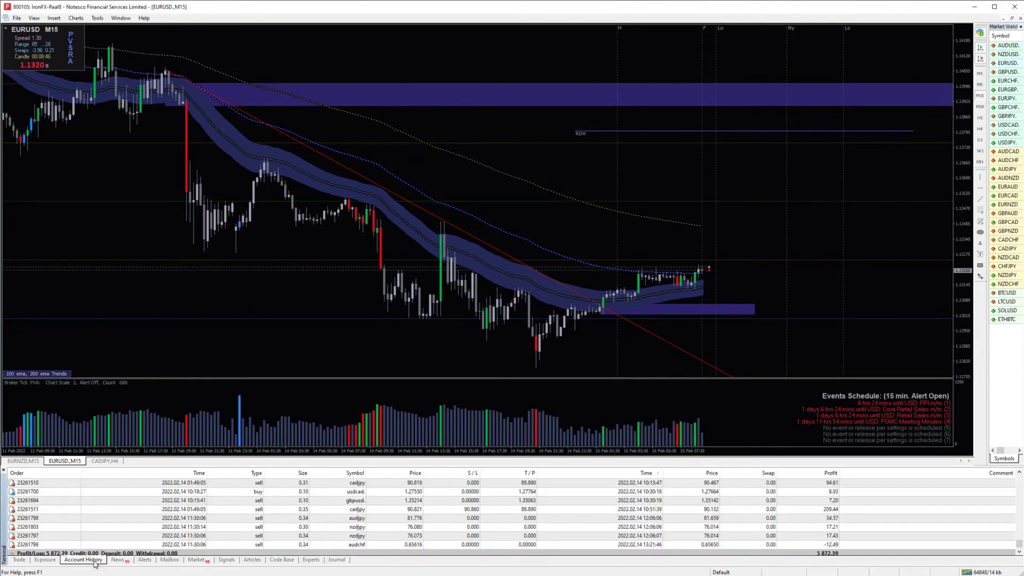
right_click(510, 501)
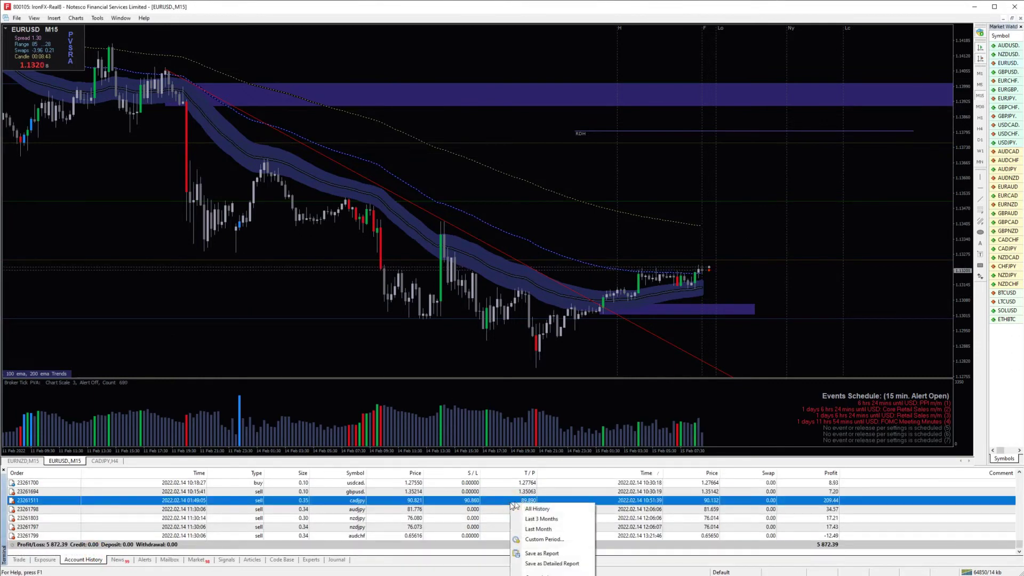
left_click(552, 528)
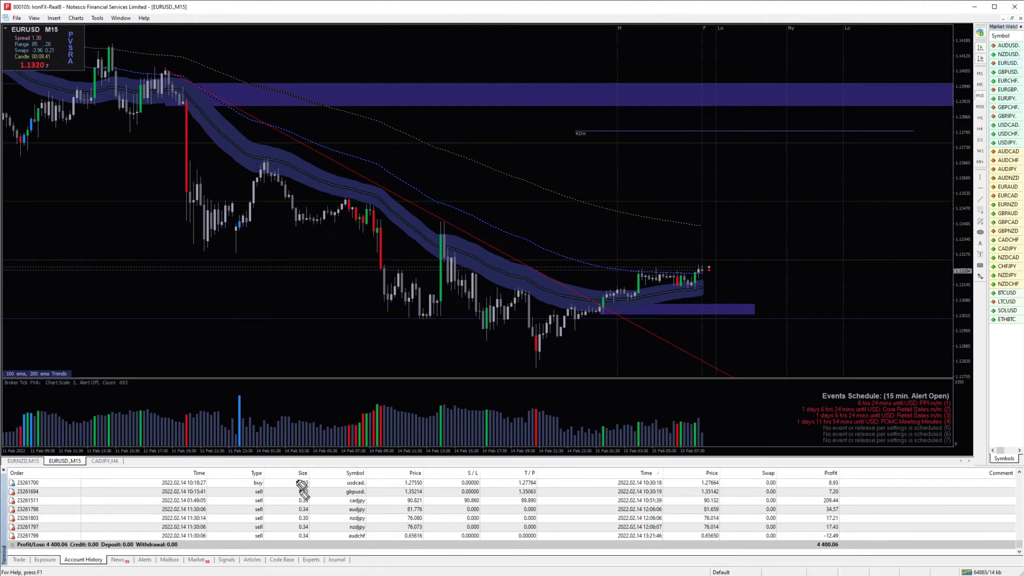
Step: Circle the Size column of the trade history, return to the open trades, and close the Terminal window
mouse_move(293, 470)
left_mouse_down()
mouse_move(335, 543)
mouse_move(295, 480)
left_mouse_up()
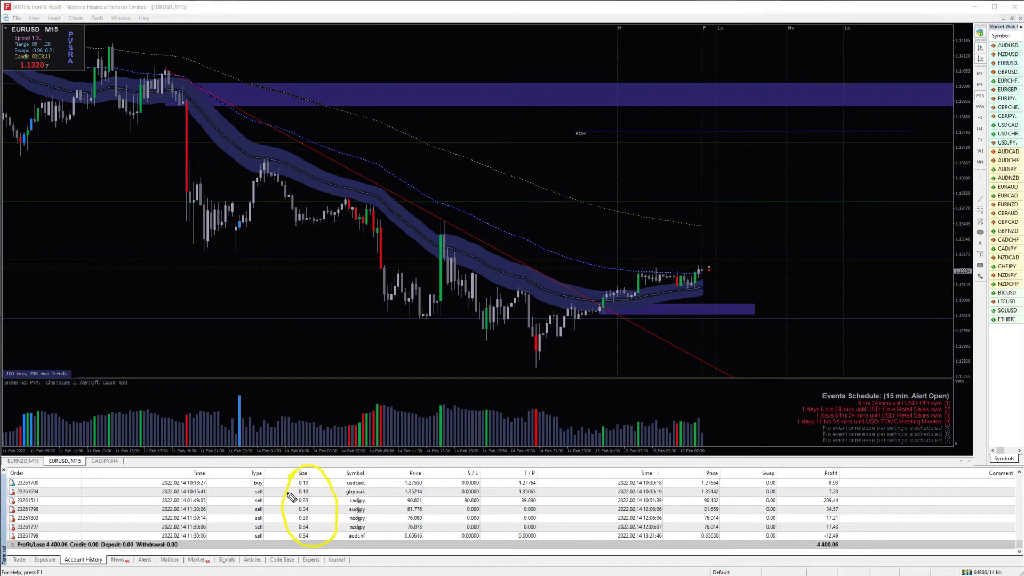
left_click(24, 559)
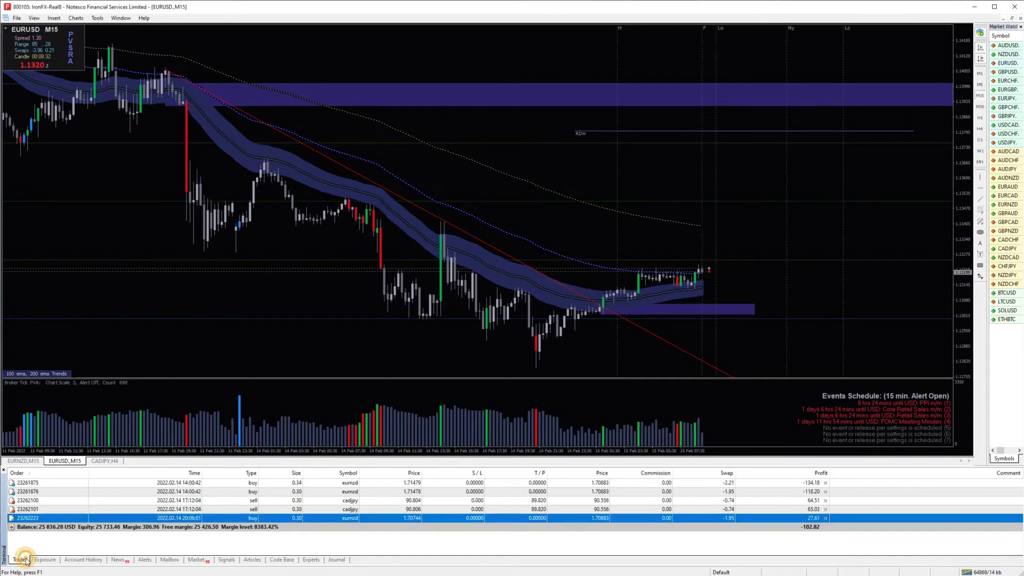
left_click(3, 471)
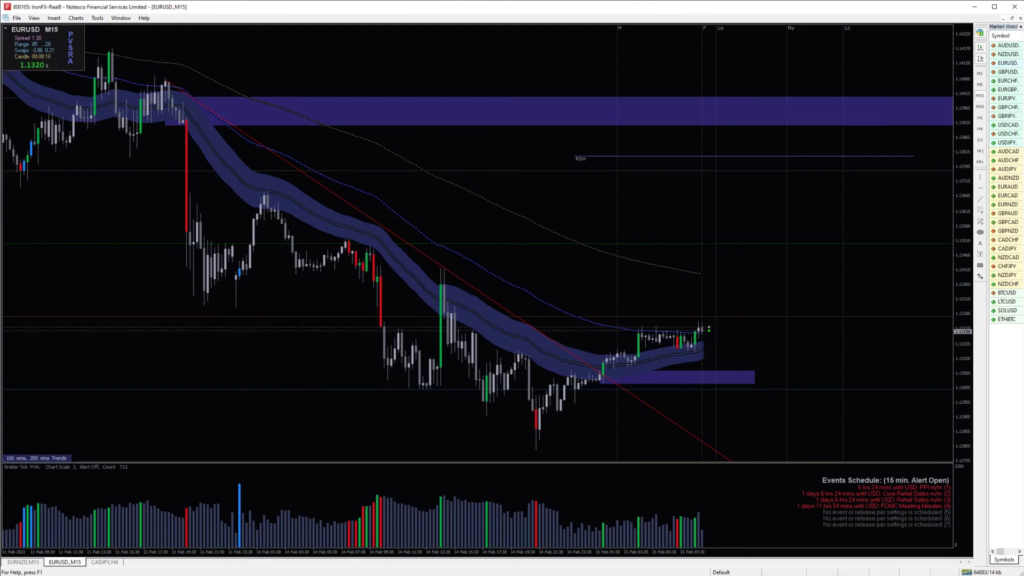
Step: Switch to the browser, show the MQL5 FX HUNTER 1 signal page, and frame its monthly growth table, clearing the frame
key("alt+Tab")
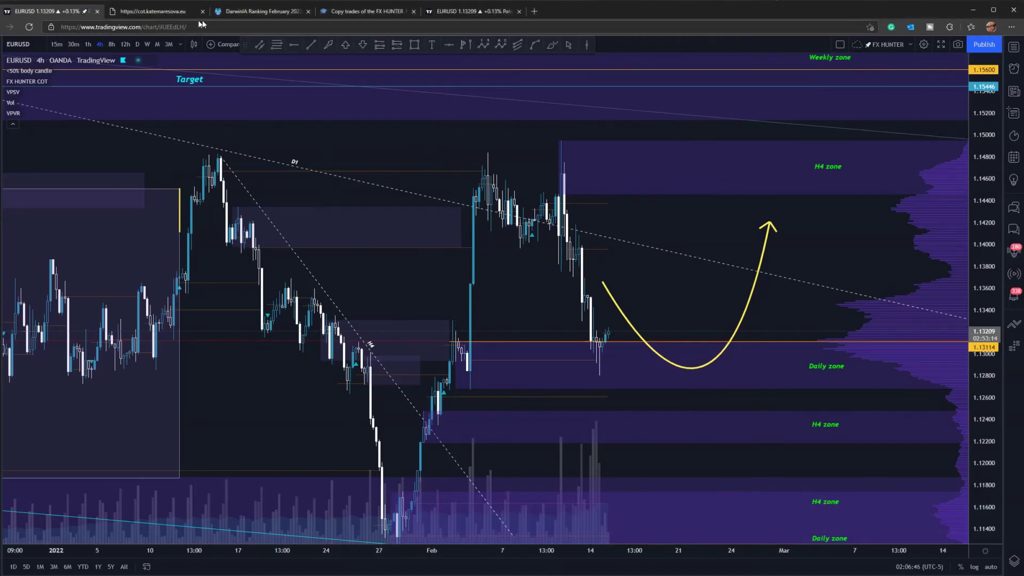
left_click(348, 12)
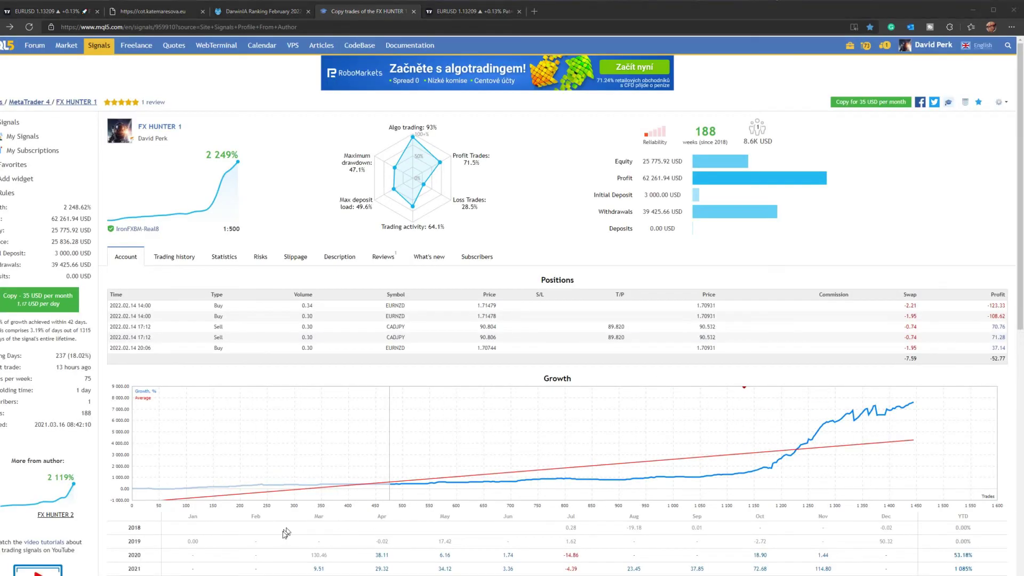
mouse_move(127, 519)
left_mouse_down()
mouse_move(294, 575)
mouse_move(900, 575)
left_mouse_up()
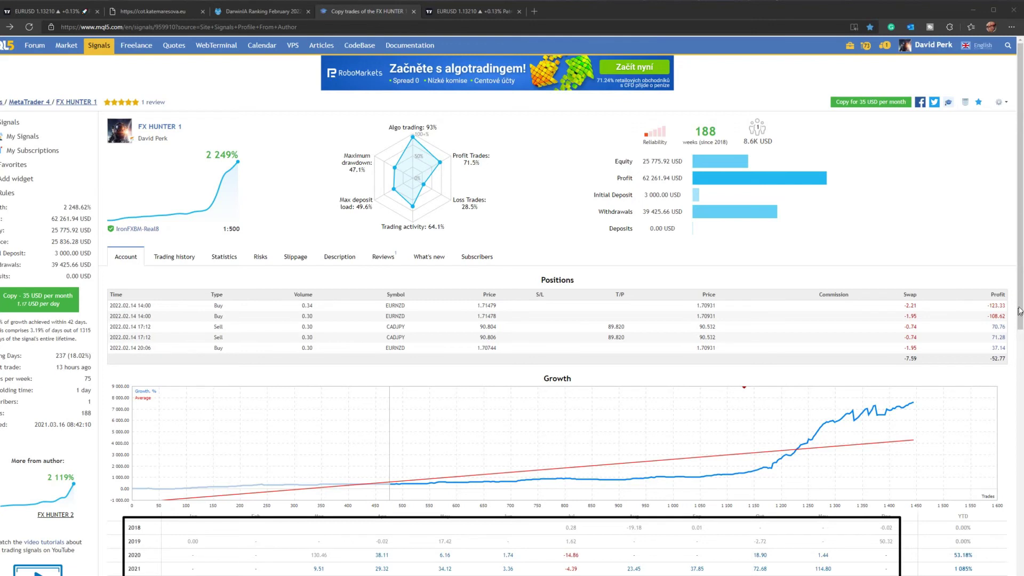
key("ctrl+z")
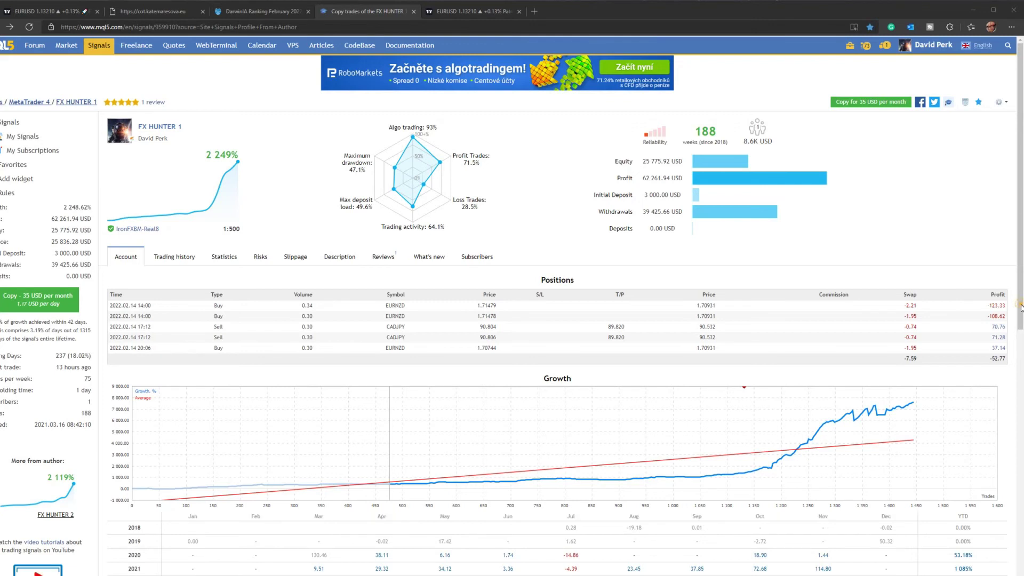
left_click_drag(1021, 304, 1021, 320)
left_click_drag(193, 135, 266, 169)
Step: Open the DarwinIA ranking page, frame the FHE badge and its rank with maximum allocation, and clear the frames
left_click(275, 12)
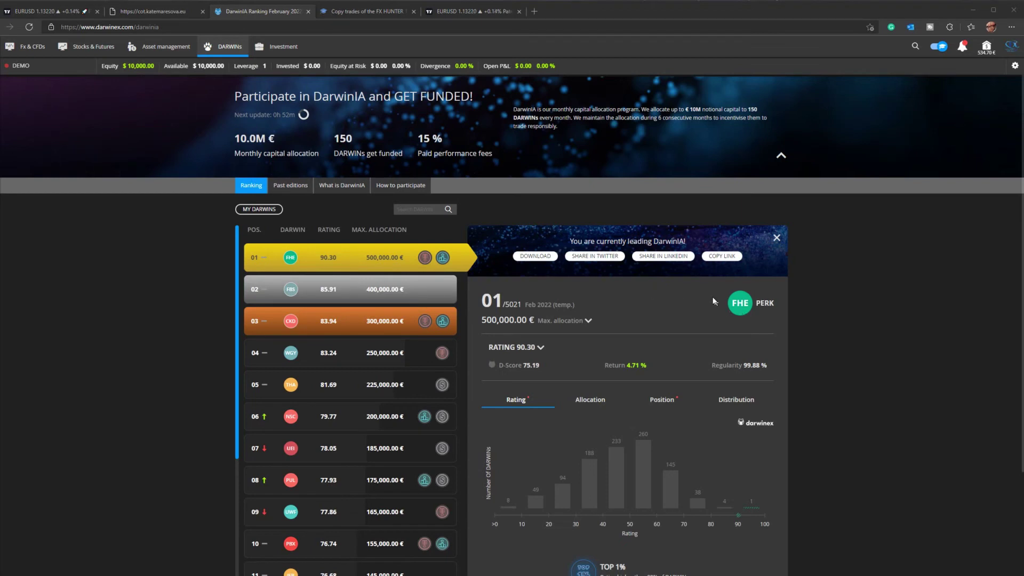
left_click_drag(714, 285, 795, 318)
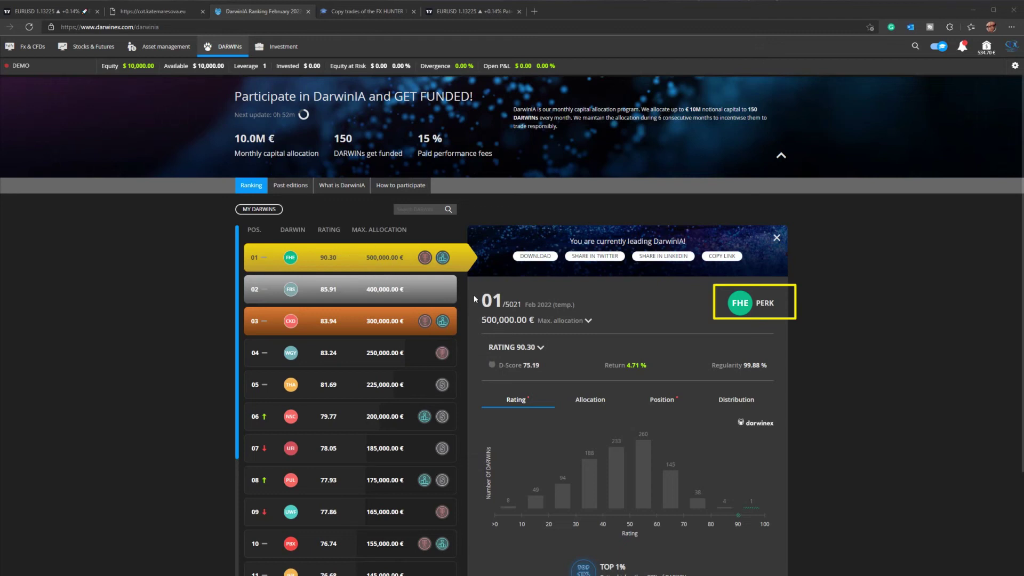
left_click_drag(474, 287, 639, 344)
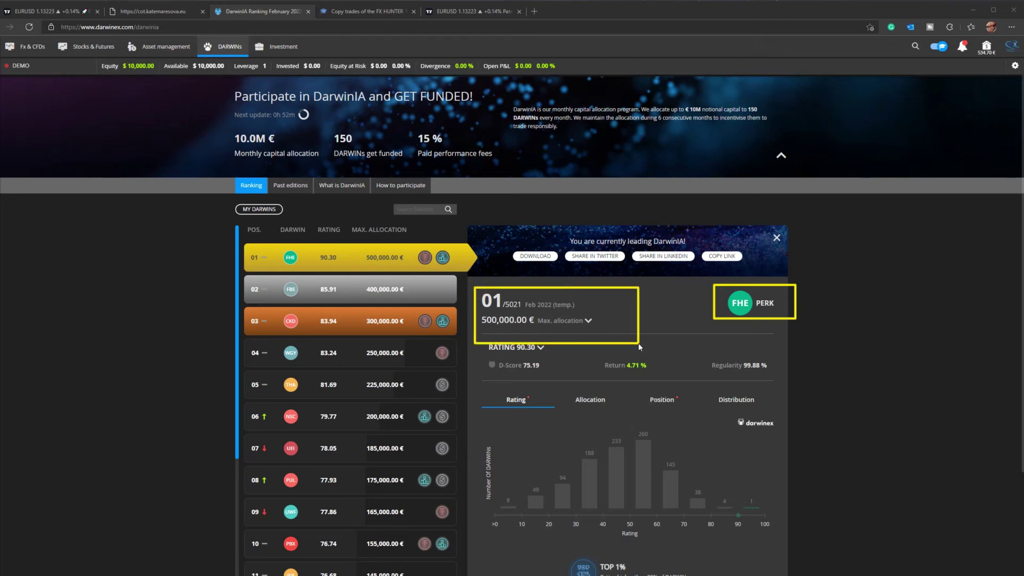
key("Escape")
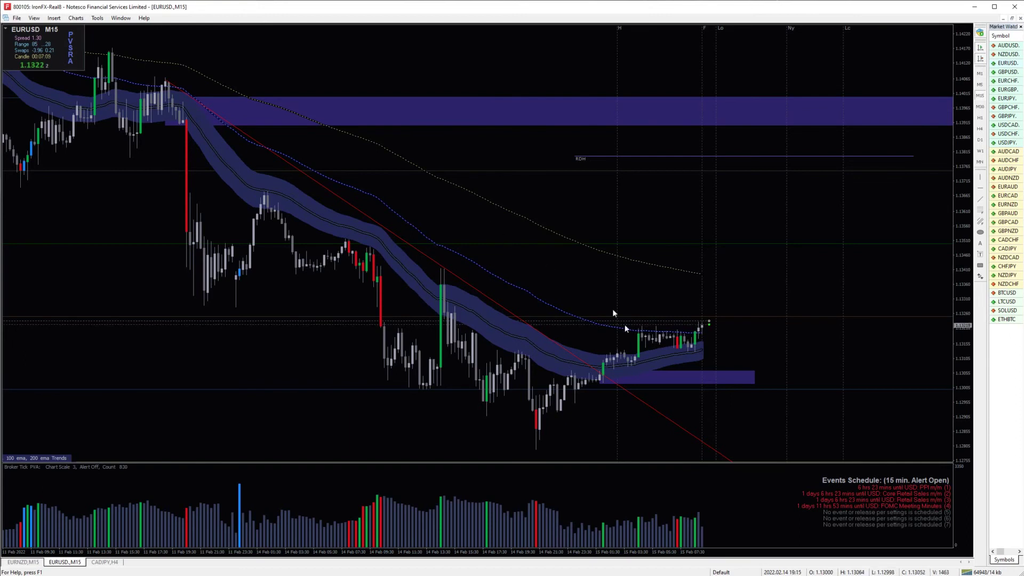
Step: Display the one-click trading panel on the MetaTrader EURUSD chart and set the volume to 0.12
key("alt+t")
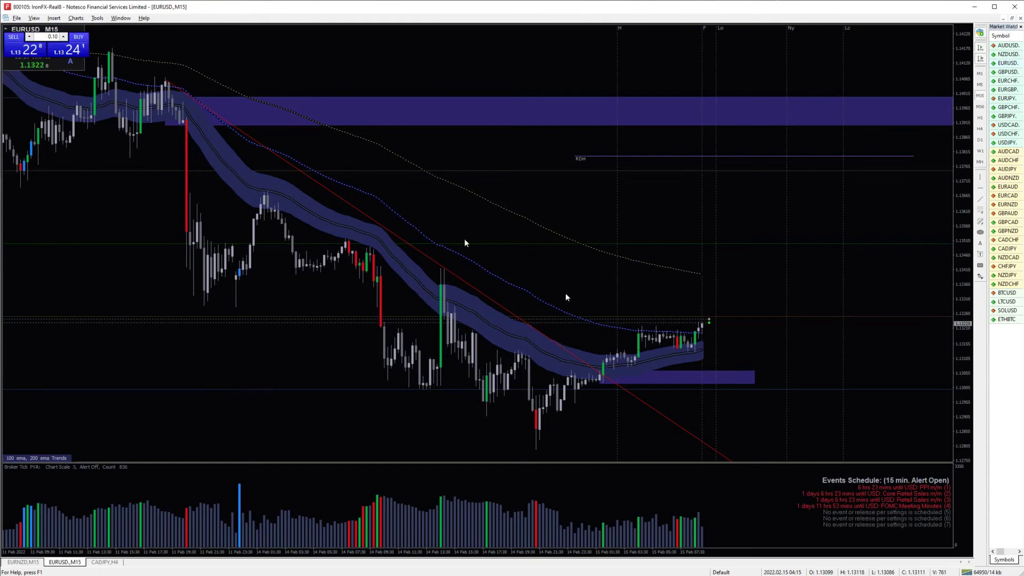
left_click(48, 37)
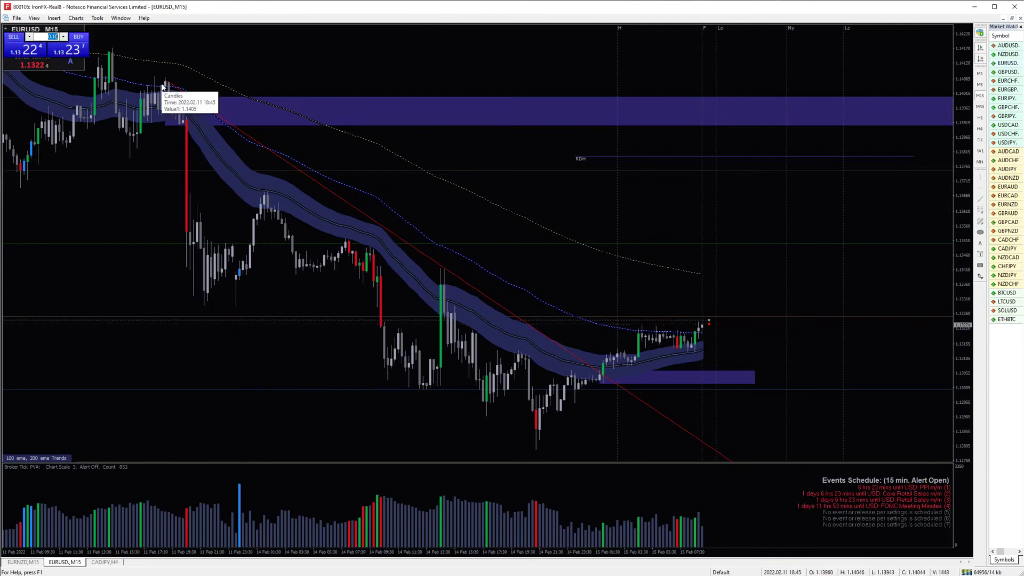
type("0.12")
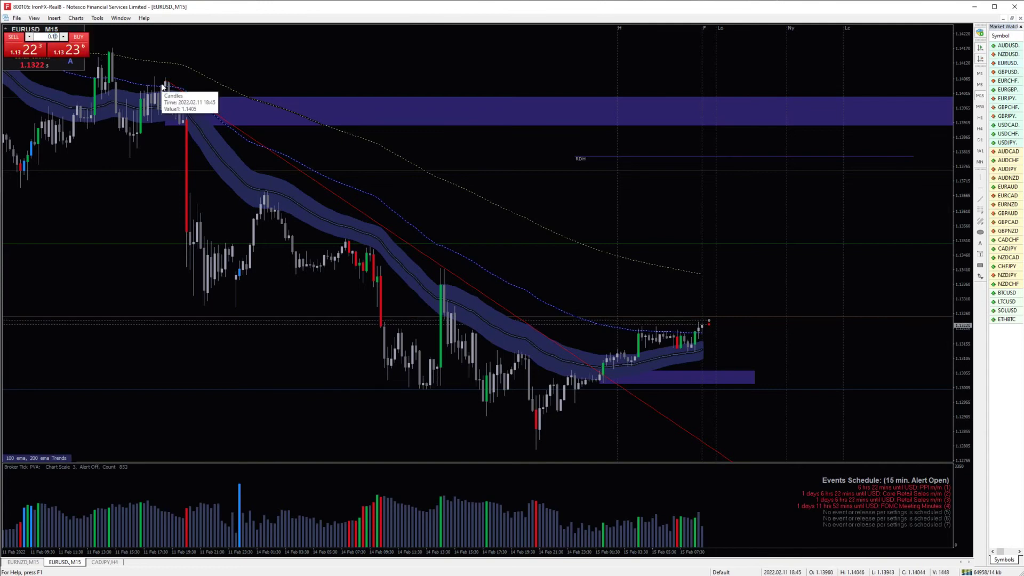
Step: Place a 0.12 lot buy limit order at 1.13168, below the current EURUSD price
middle_click(687, 364)
left_click(700, 343)
right_click(700, 343)
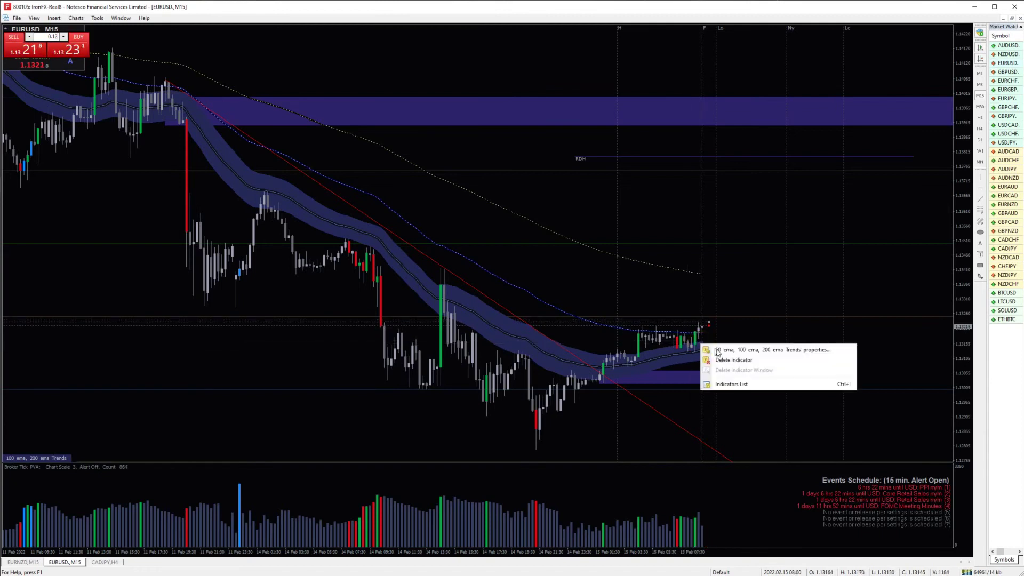
left_click(735, 330)
middle_click(709, 341)
middle_click(710, 342)
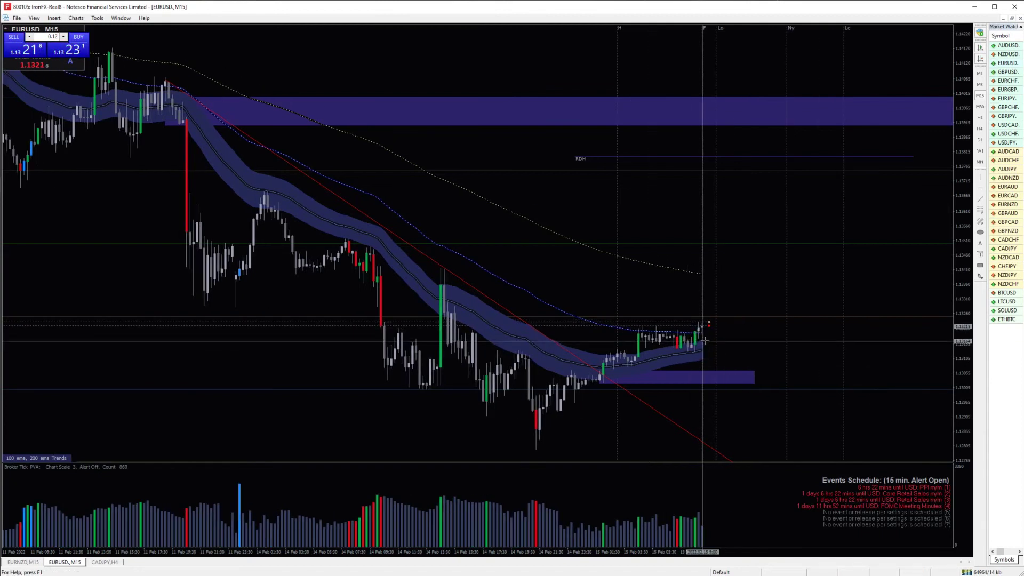
left_click(711, 341)
right_click(710, 342)
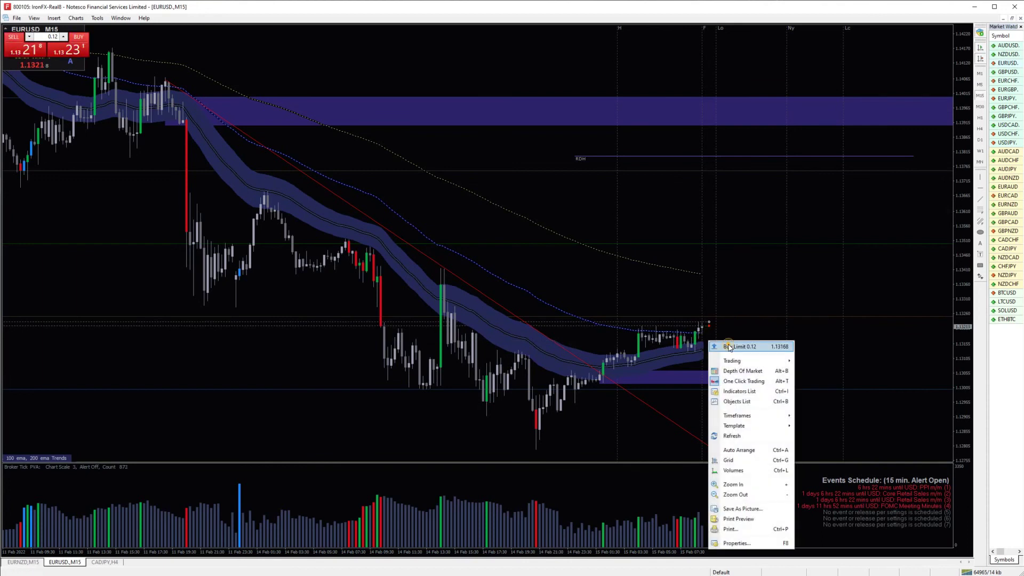
left_click(728, 346)
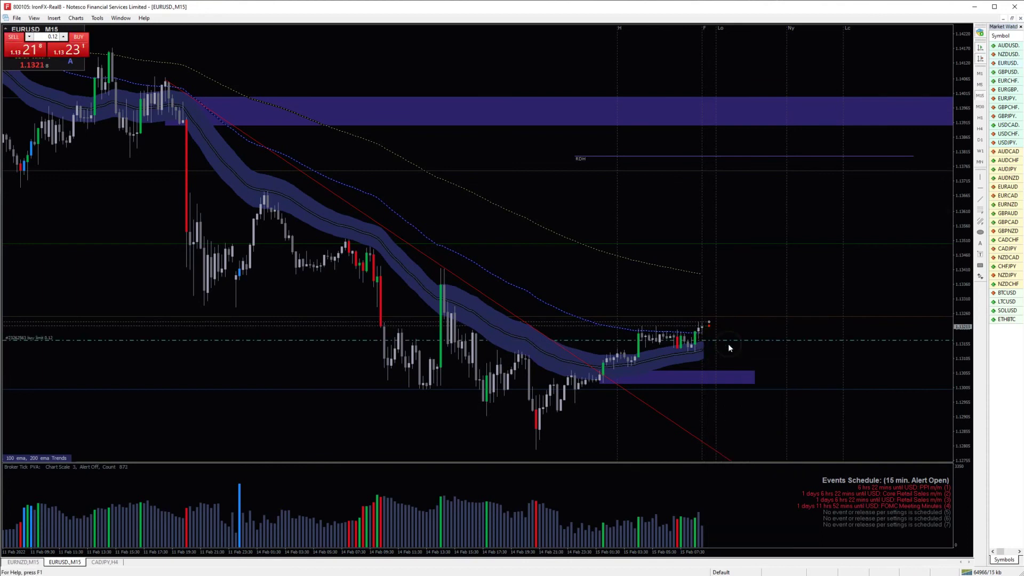
Step: Set price alerts at 1.13180 above the buy limit and 1.13070 at the small zone's upper edge, and hide the one-click trading panel
right_click(945, 340)
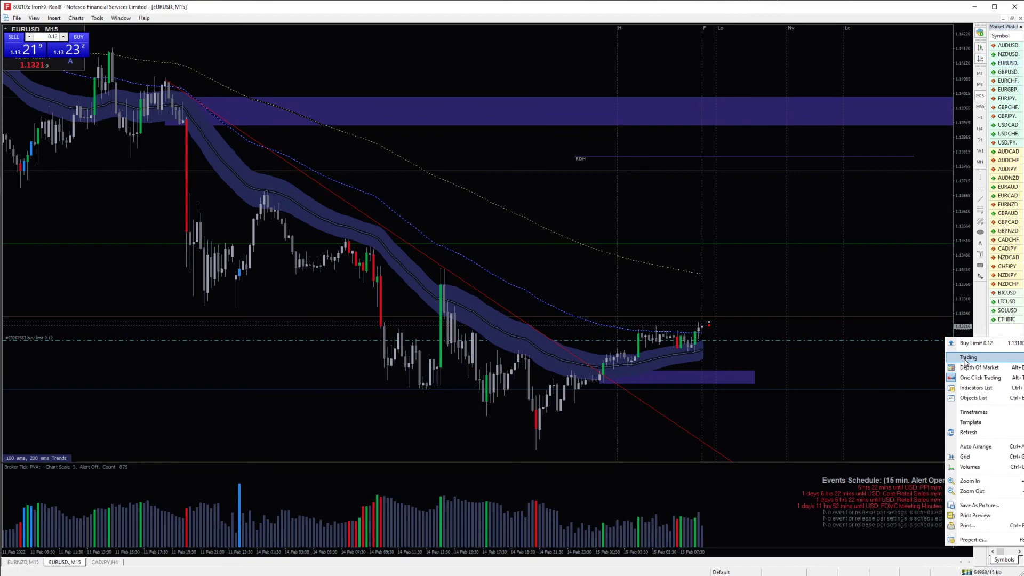
left_click(960, 357)
left_click(1022, 367)
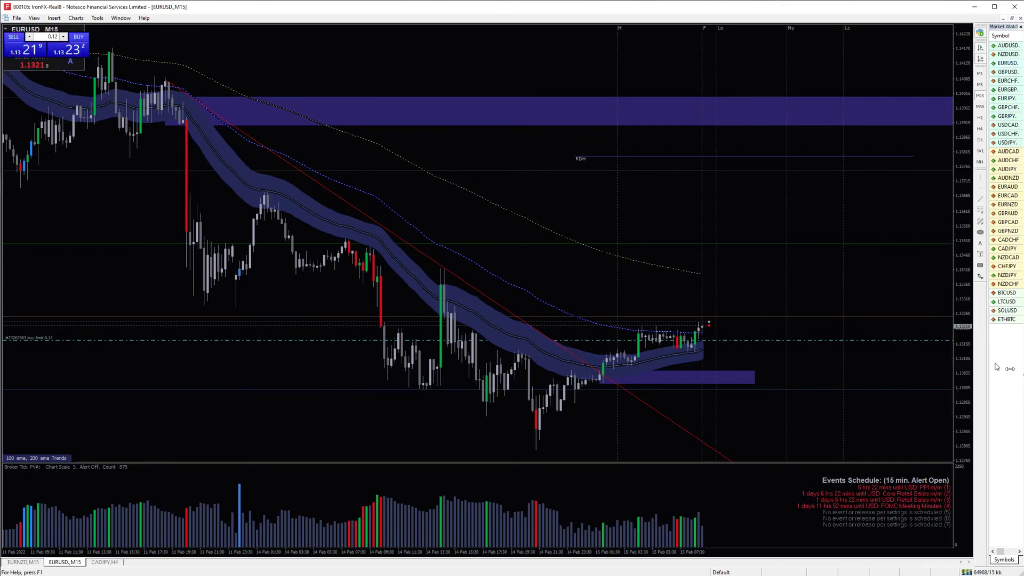
middle_click(944, 368)
right_click(943, 369)
left_click(982, 389)
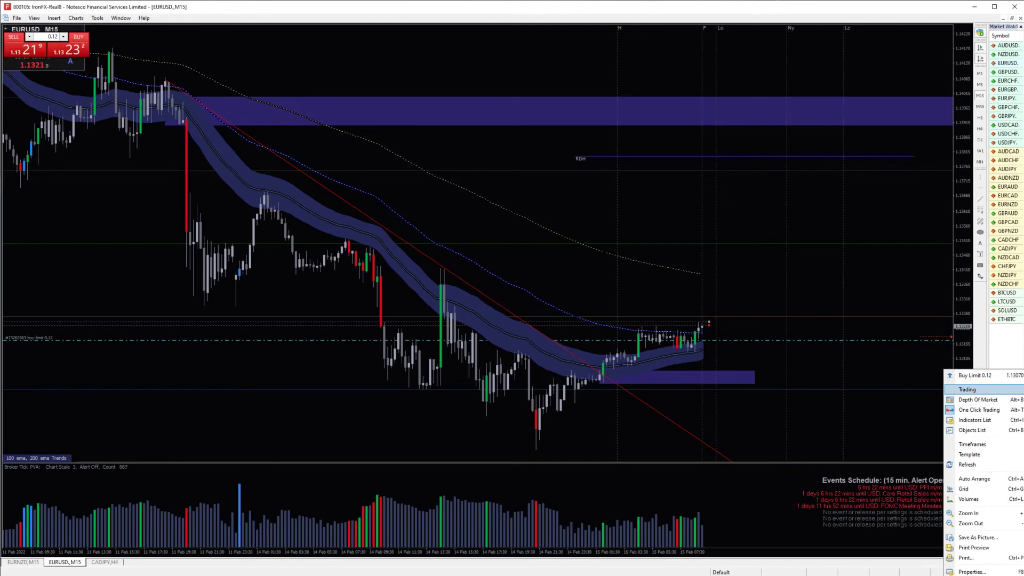
left_click(973, 375)
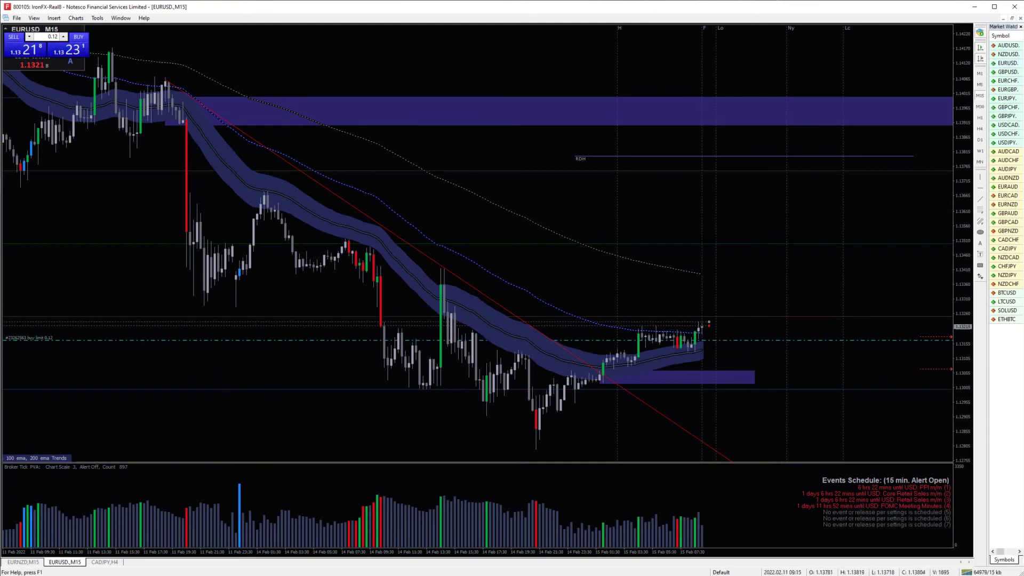
left_click(5, 28)
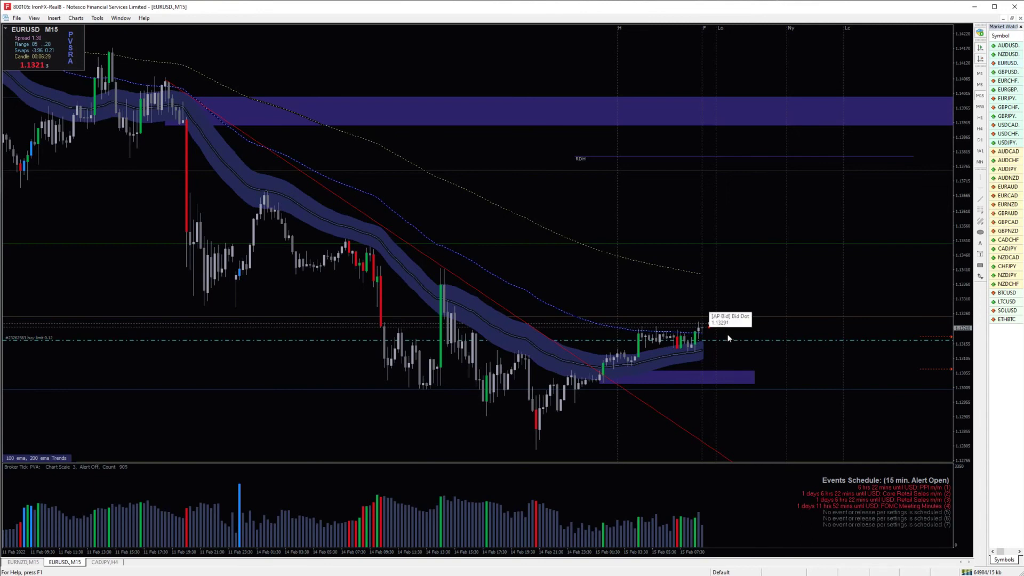
Step: Draw a supply zone rectangle from the 14 Feb consolidation before the sharp drop, extending past the current price
middle_click(726, 239)
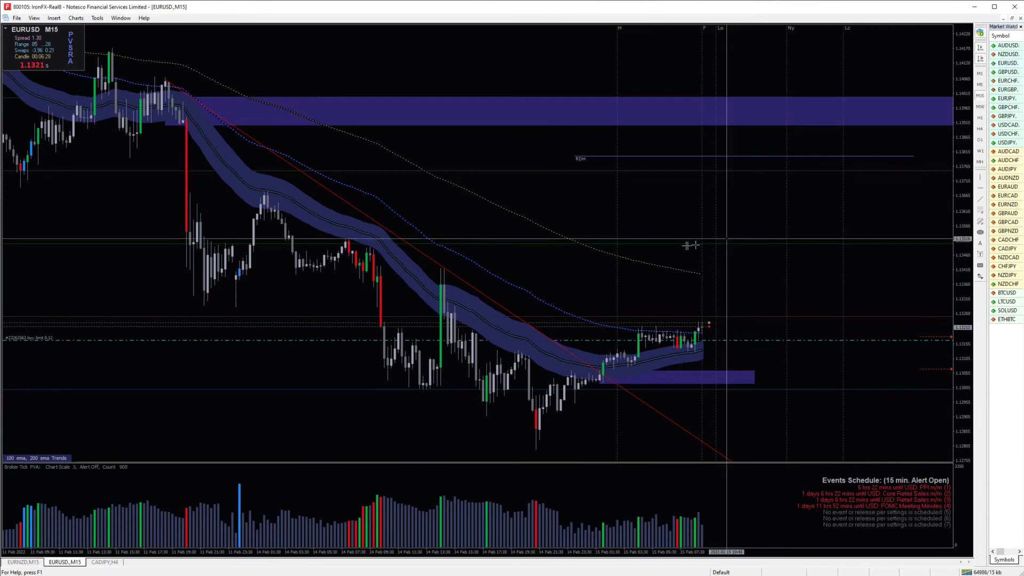
middle_click(690, 243)
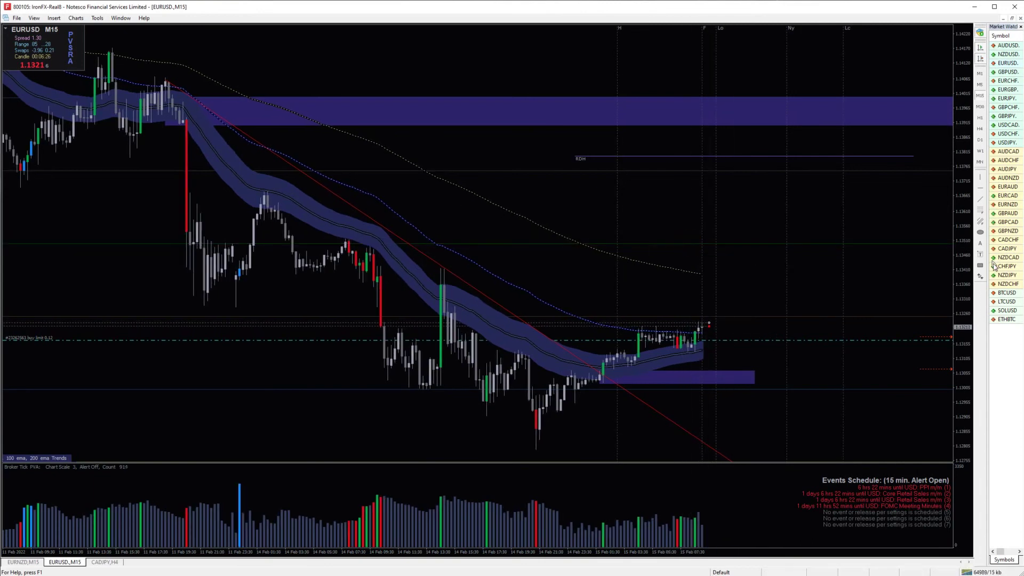
left_click(981, 266)
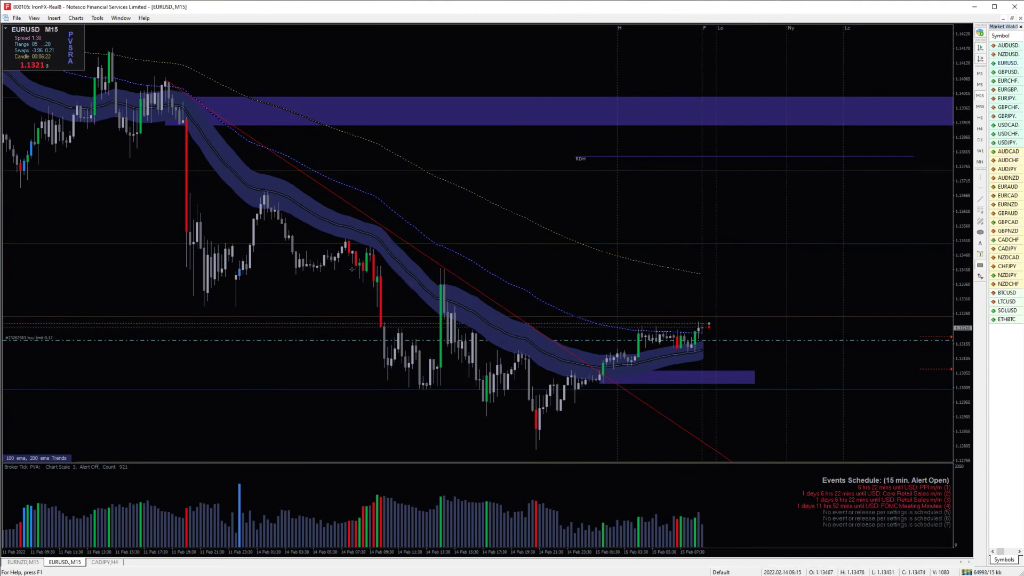
left_click_drag(331, 266, 870, 244)
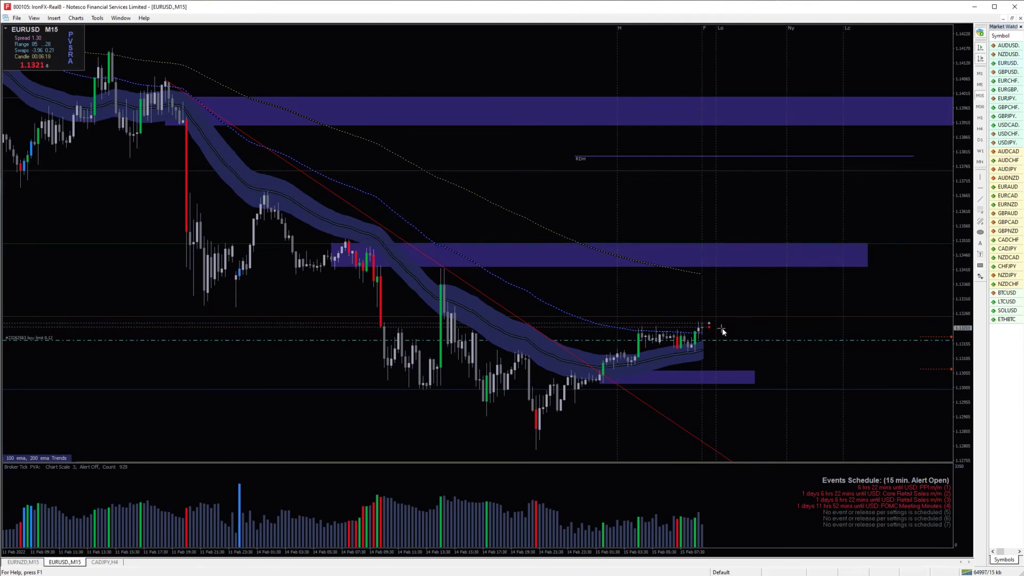
Step: Measure the distance from the buy limit line up to the new supply zone and on towards the RDH line
middle_click(707, 336)
left_click_drag(704, 340, 732, 246)
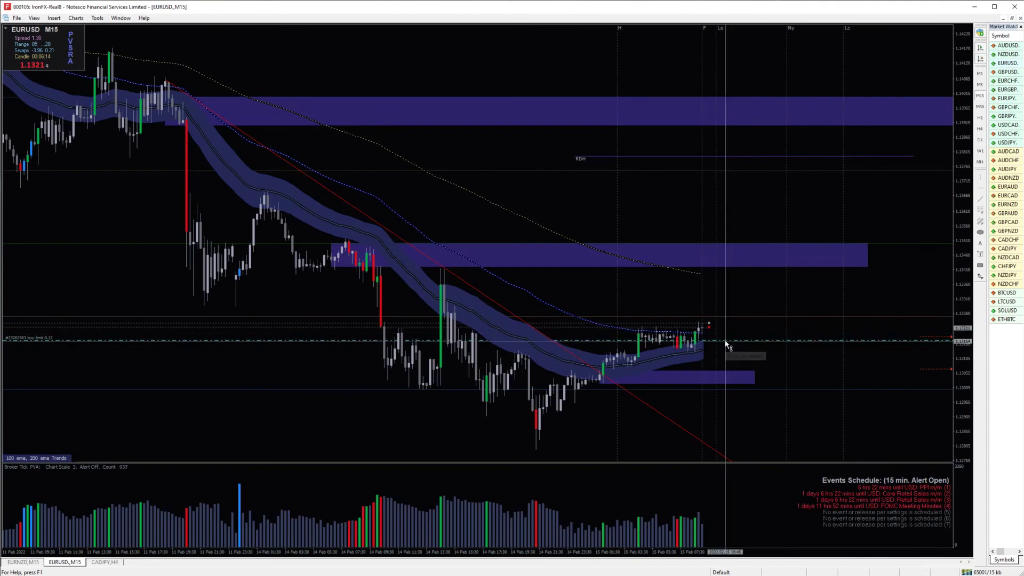
left_click_drag(723, 339, 740, 171)
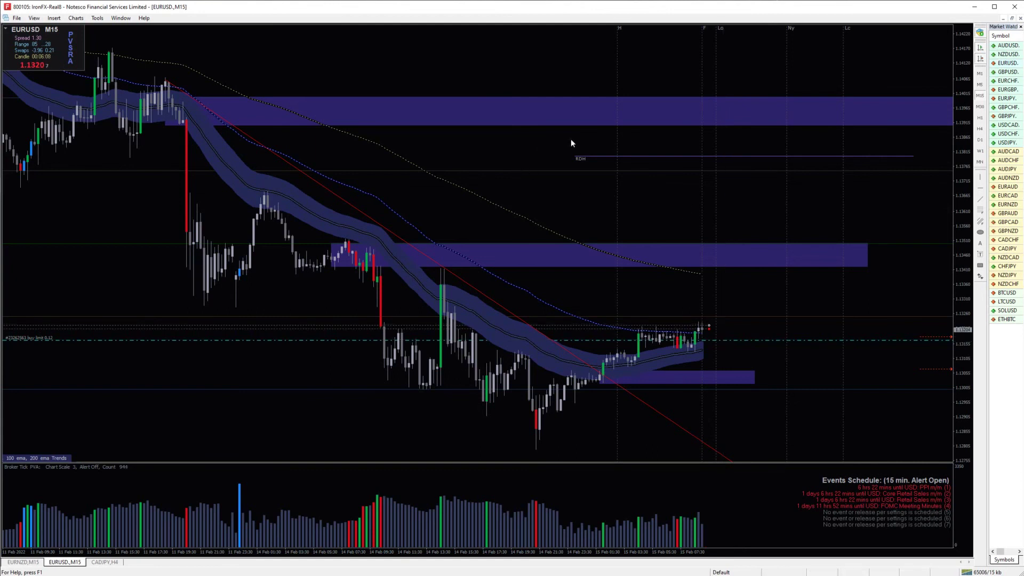
Step: Frame the RDH line with a yellow rectangle, clear it, and sketch a short stroke below the line before clearing that too
left_click_drag(571, 139, 919, 178)
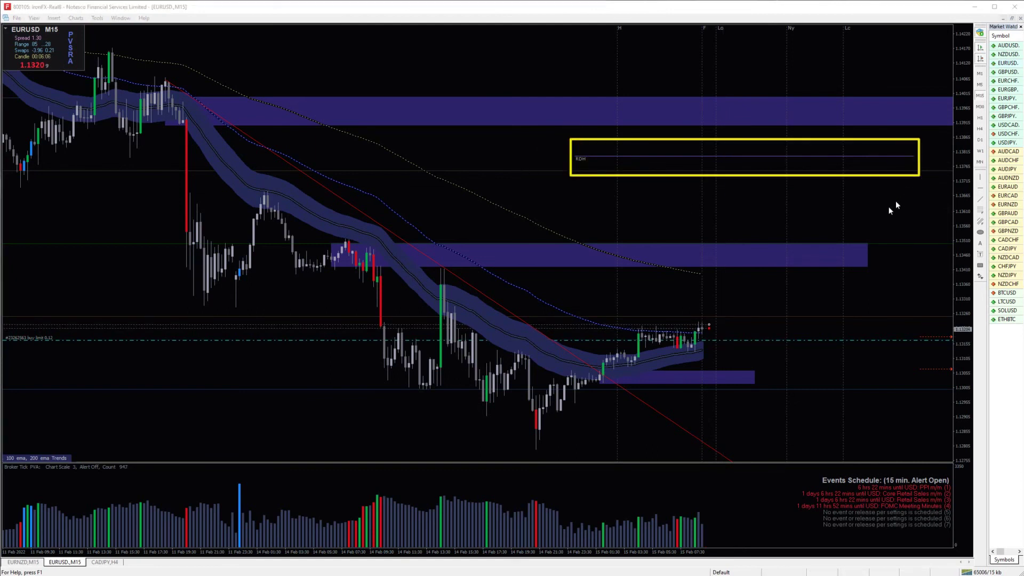
key("Escape")
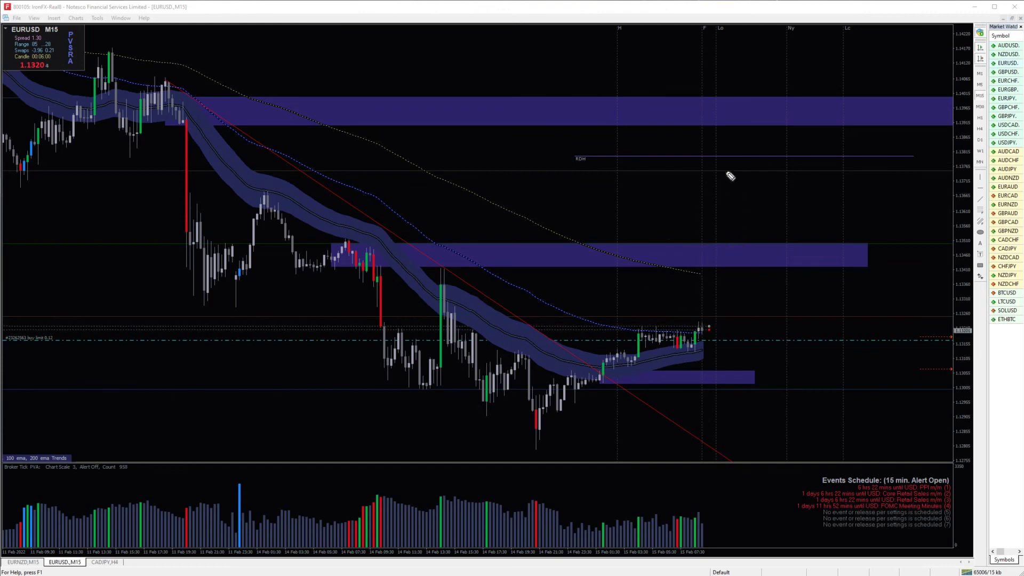
left_click_drag(710, 171, 723, 169)
key("ctrl+shift+7")
Step: Place a second 0.12 lot EURUSD buy limit just above the small demand zone's upper edge
middle_click(736, 369)
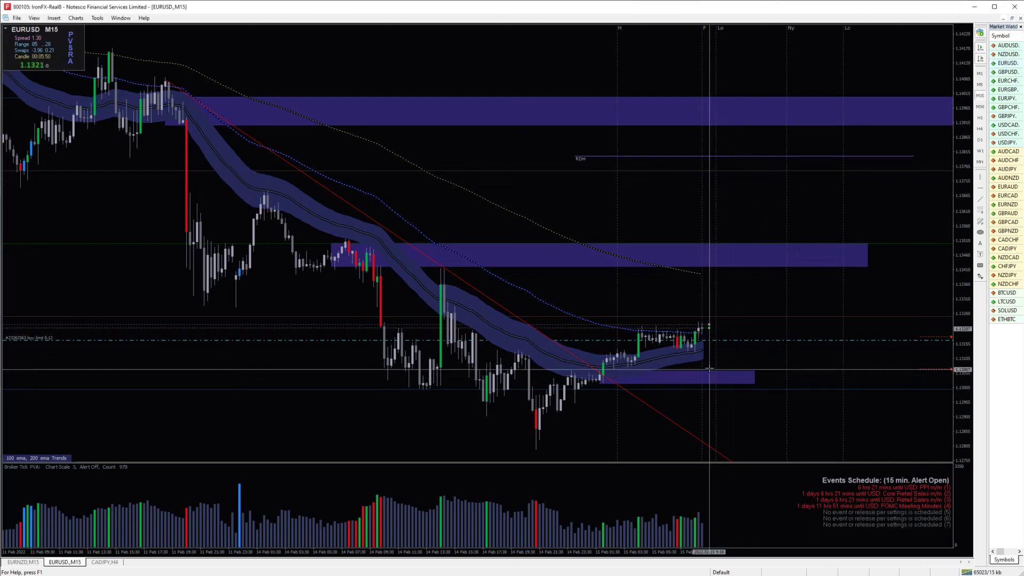
left_click(710, 368)
right_click(710, 370)
left_click(743, 371)
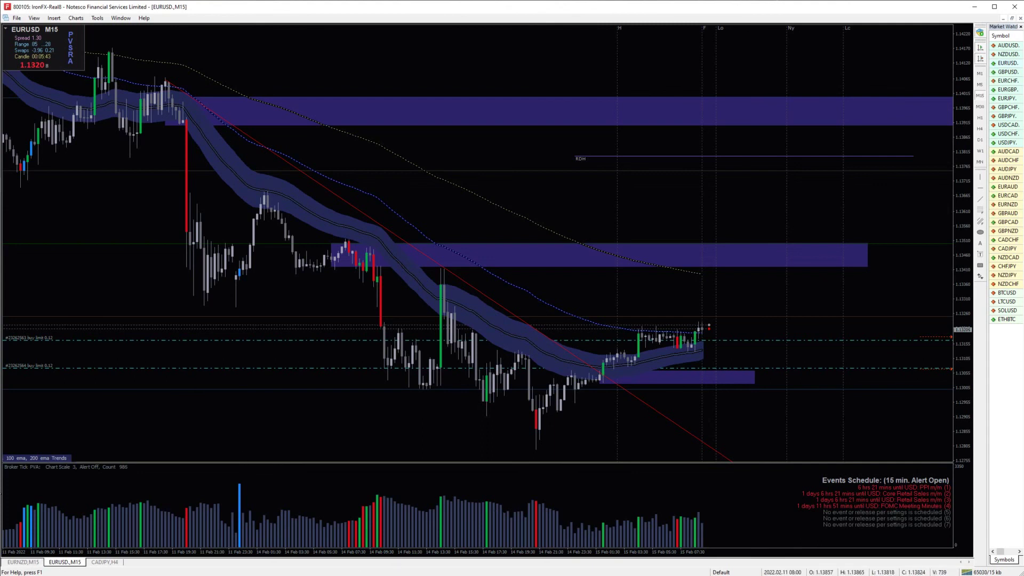
Step: Switch to TradingView's EURUSD 4h chart, sketch a rise from current price and a level near the D1 trendline, and undo both
key("alt+Tab")
left_click(75, 11)
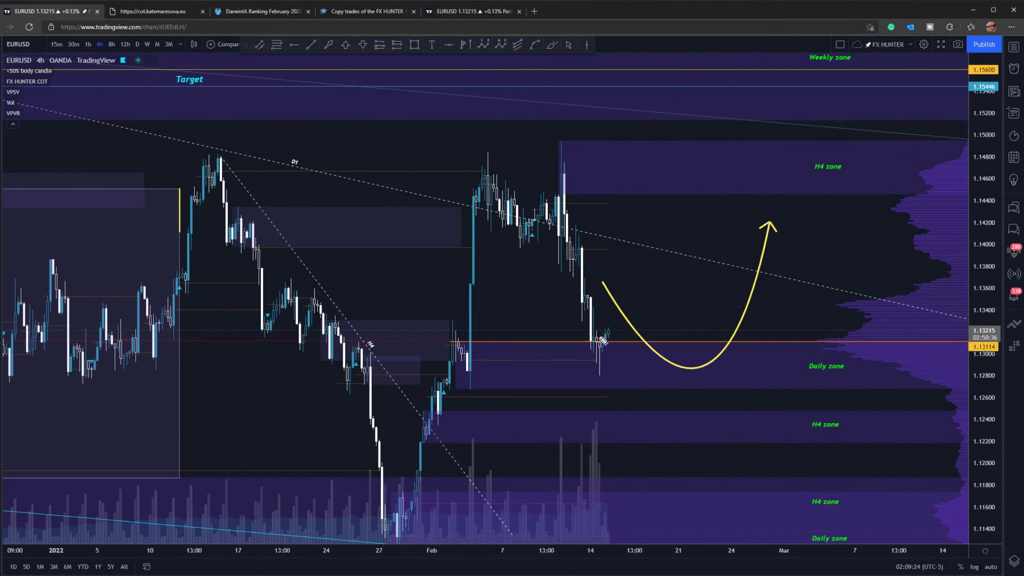
left_click_drag(608, 331, 650, 281)
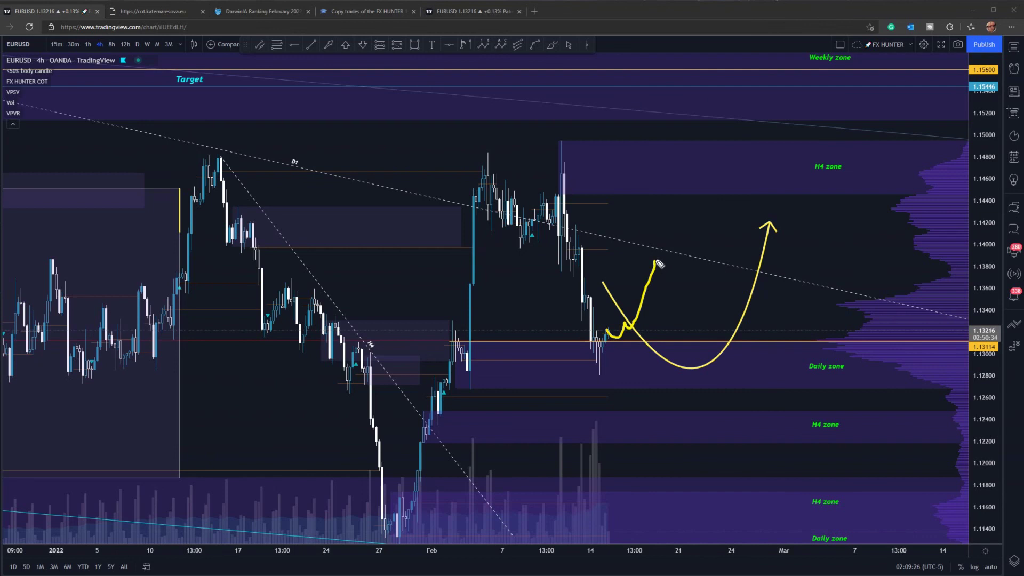
left_click_drag(576, 251, 665, 252)
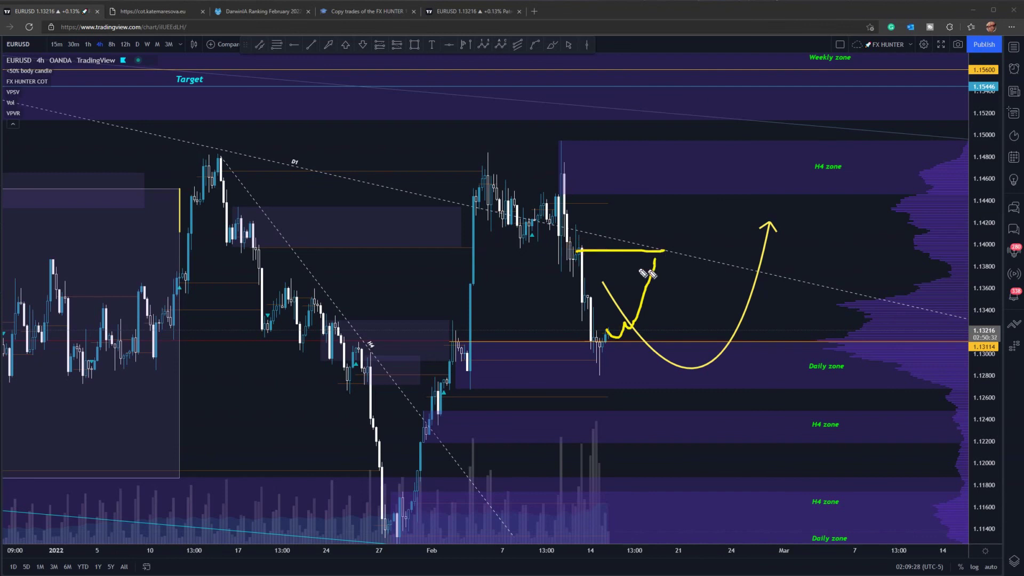
key("ctrl+z")
key("ctrl+z")
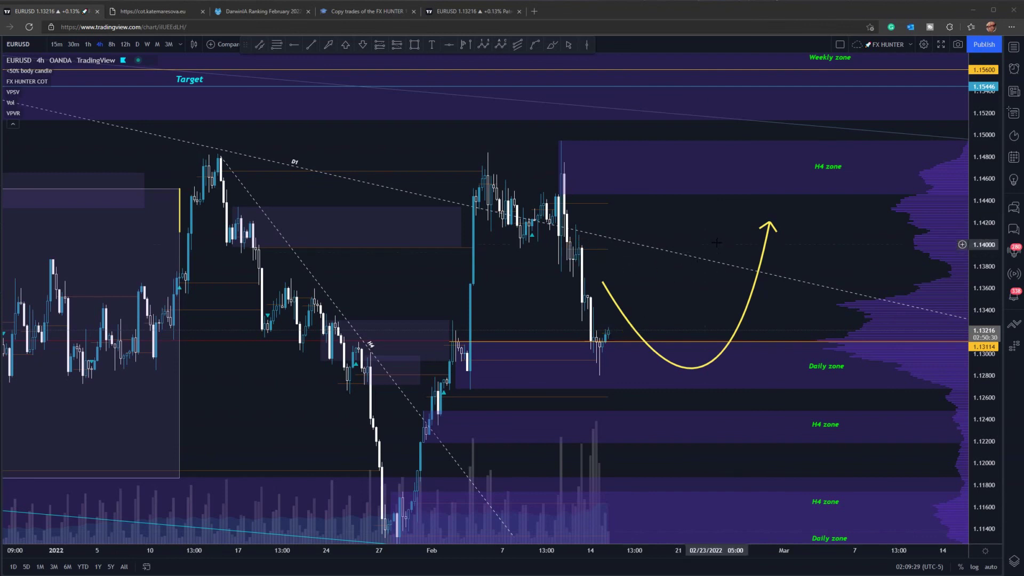
Step: Open the DXY 4h chart, sketch falling paths from the current price into and below the nearest H4 zone, and clear them
key("Down")
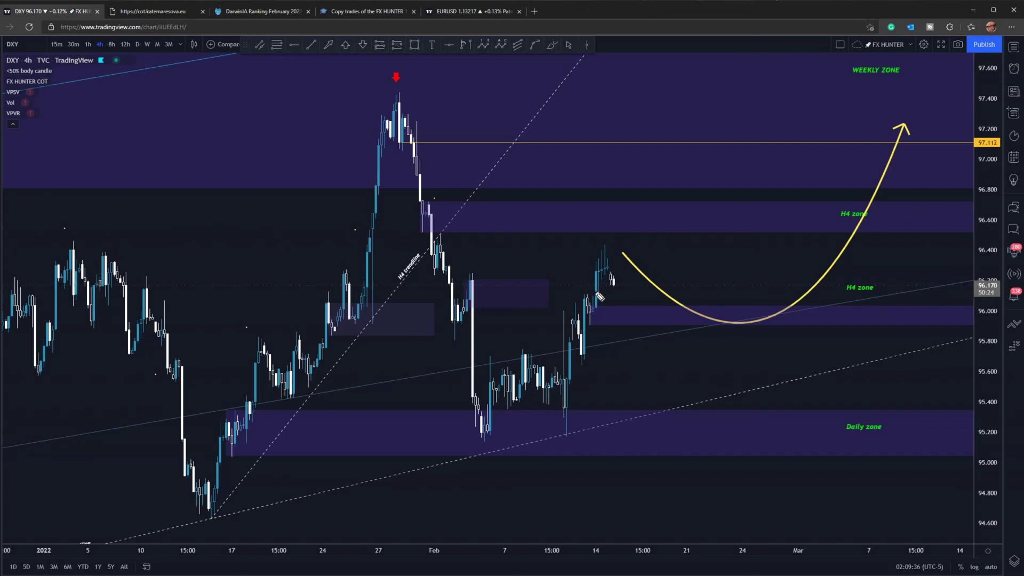
left_click_drag(607, 270, 644, 323)
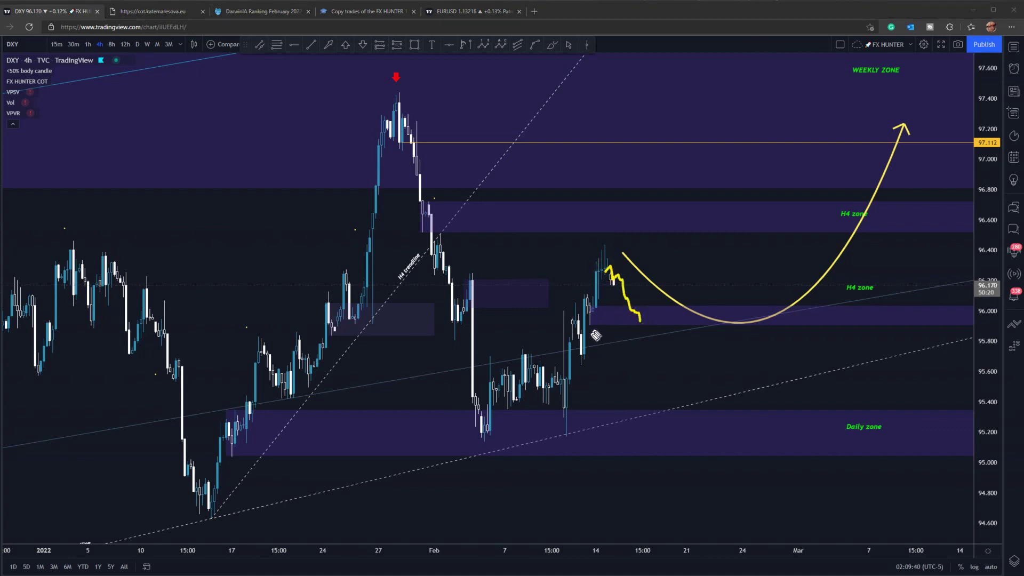
left_click_drag(577, 336, 740, 368)
key("Escape")
mouse_move(612, 289)
left_mouse_down()
mouse_move(620, 279)
mouse_move(633, 327)
mouse_move(646, 322)
left_mouse_up()
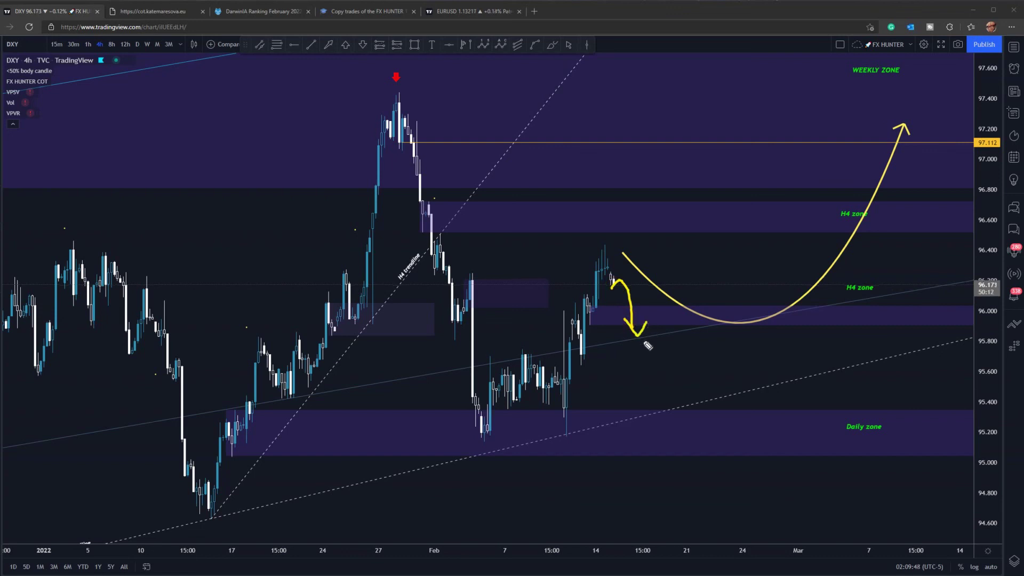
key("ctrl+z")
key("ctrl+z")
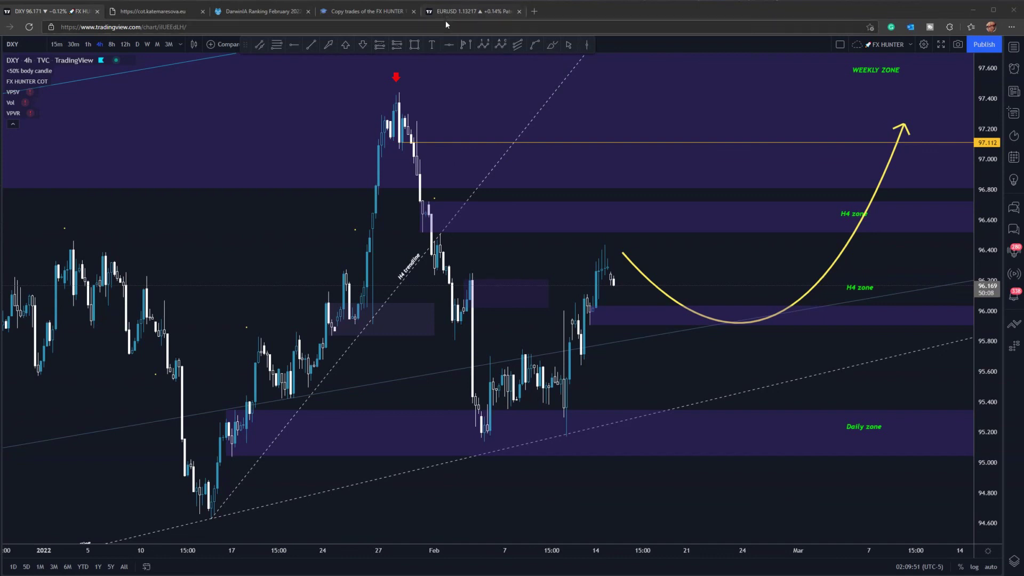
Step: Return to the EURUSD 4h chart, sketch a rising path from the current price towards the D1 trendline, and clear it
left_click(542, 204)
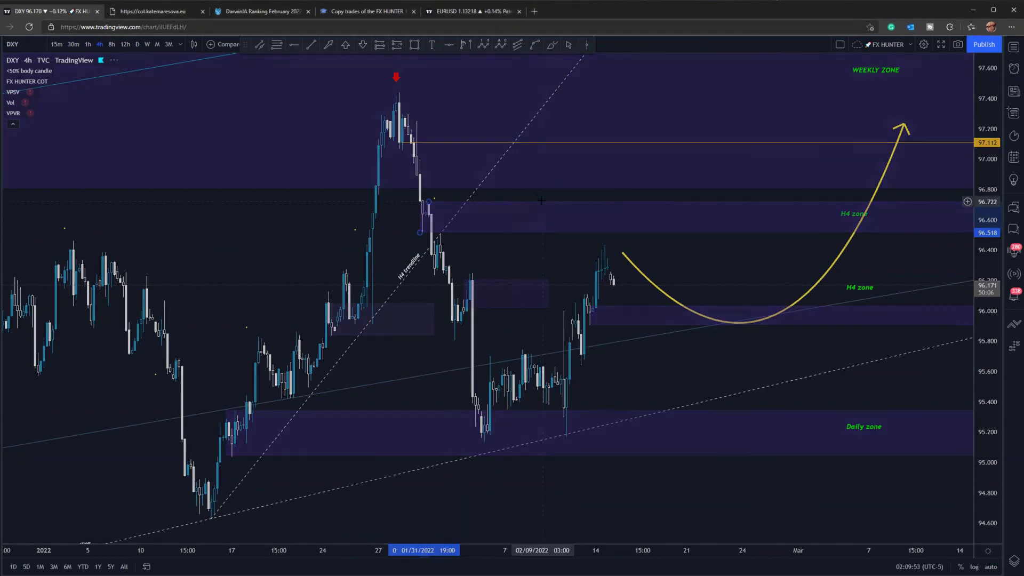
key("space")
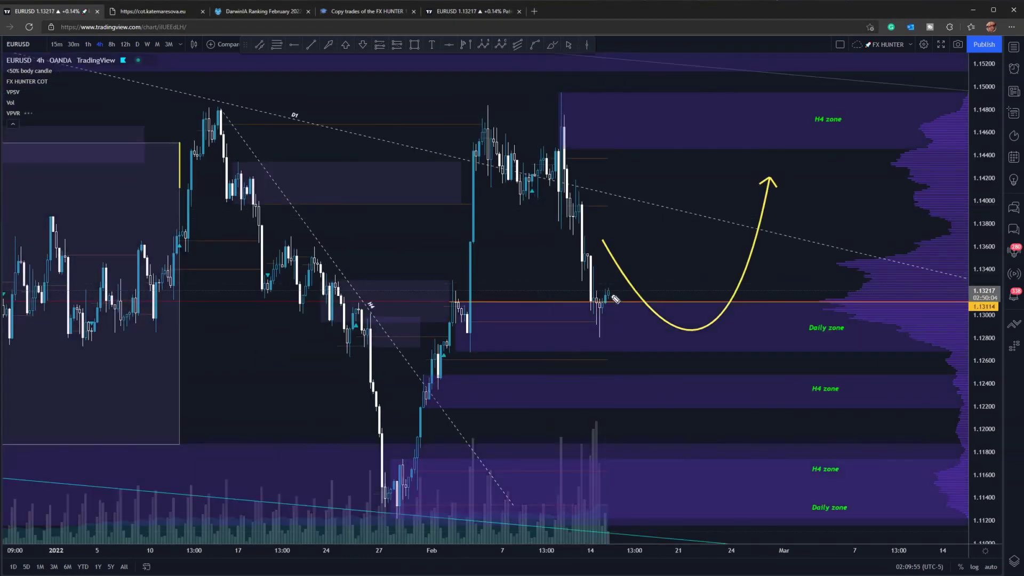
left_click_drag(608, 295, 642, 231)
key("Escape")
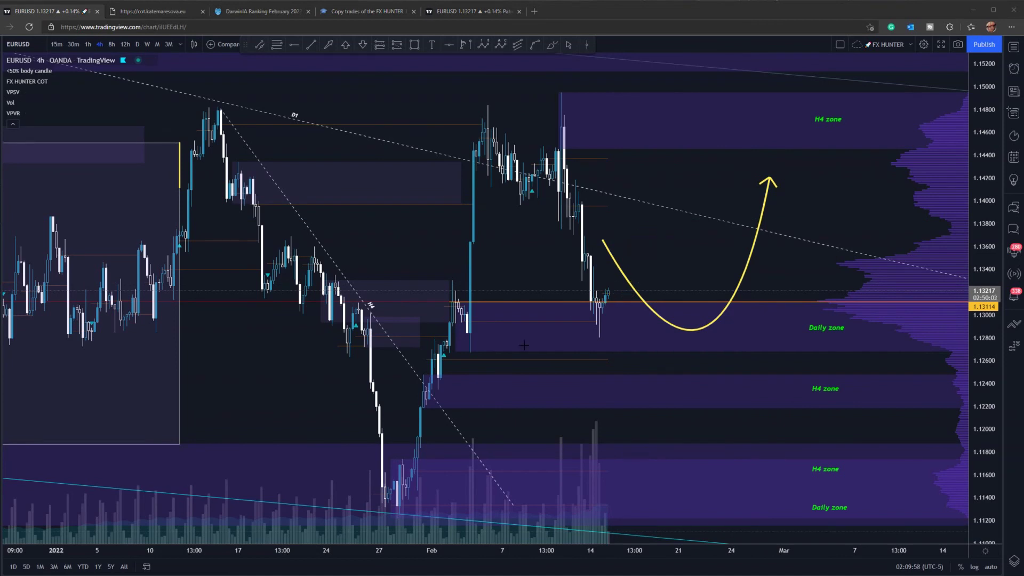